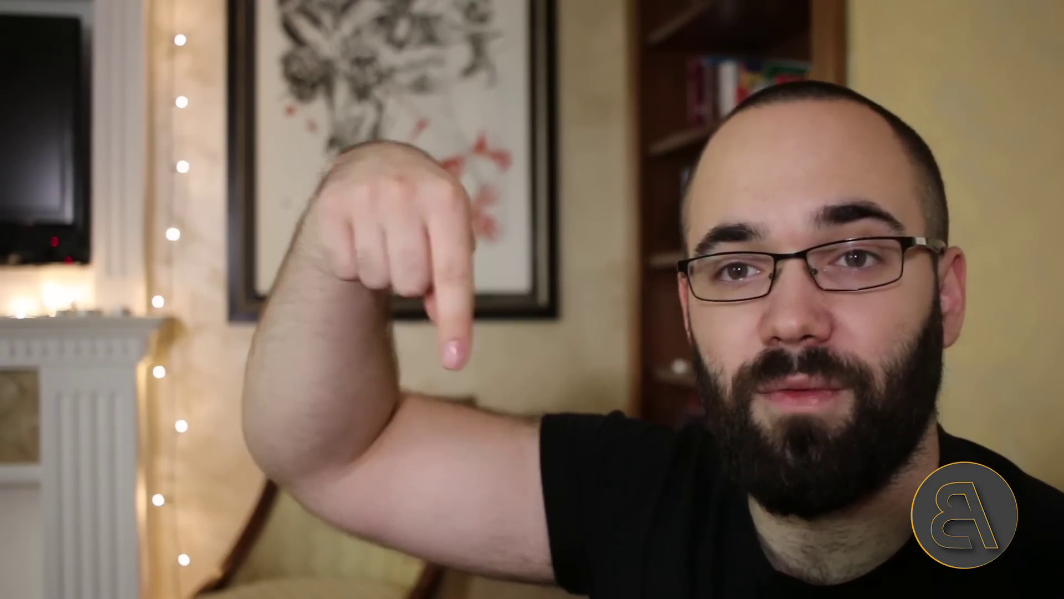
Step: Browse the Balkan Architect courses page down through the specialised Revit courses
{"action": "scroll", "coordinate": [53, 280], "scroll_direction": "down", "scroll_amount": 9}
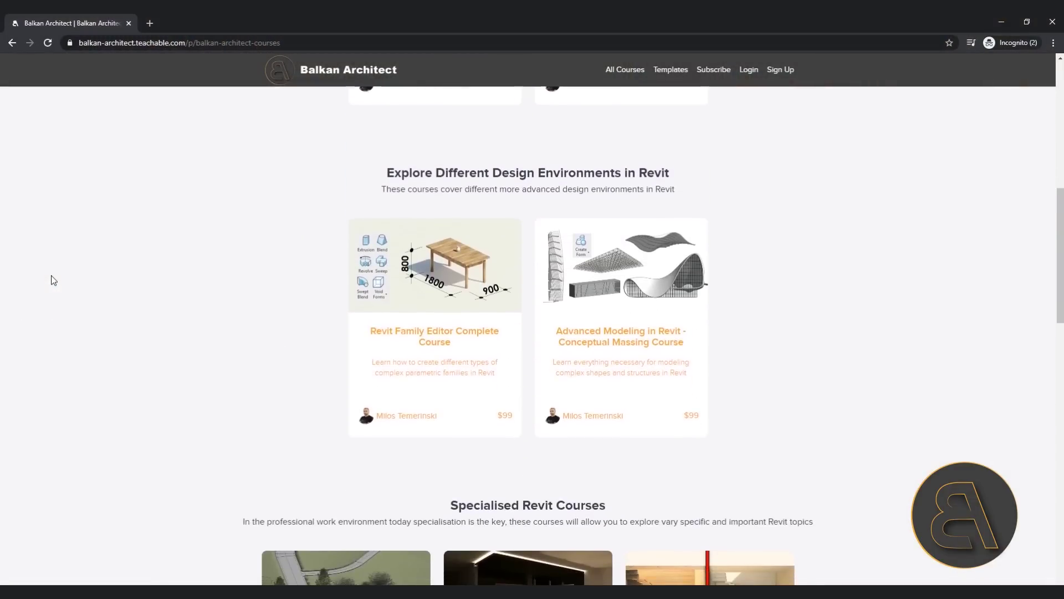
{"action": "scroll", "coordinate": [53, 280], "scroll_direction": "down", "scroll_amount": 7}
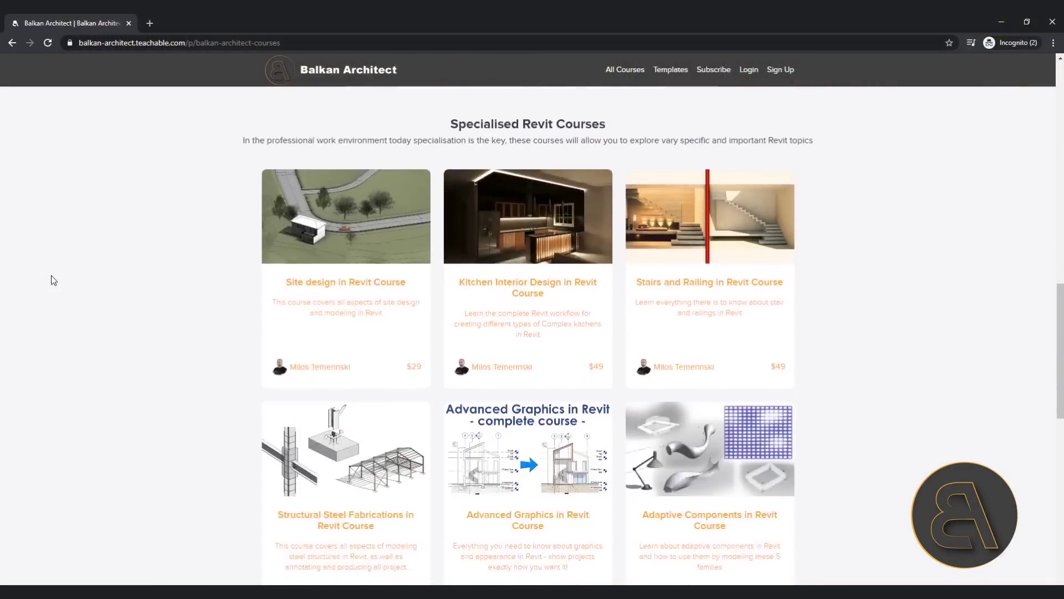
{"action": "scroll", "coordinate": [53, 278], "scroll_direction": "down", "scroll_amount": 5}
{"action": "scroll", "coordinate": [52, 278], "scroll_direction": "down", "scroll_amount": 4}
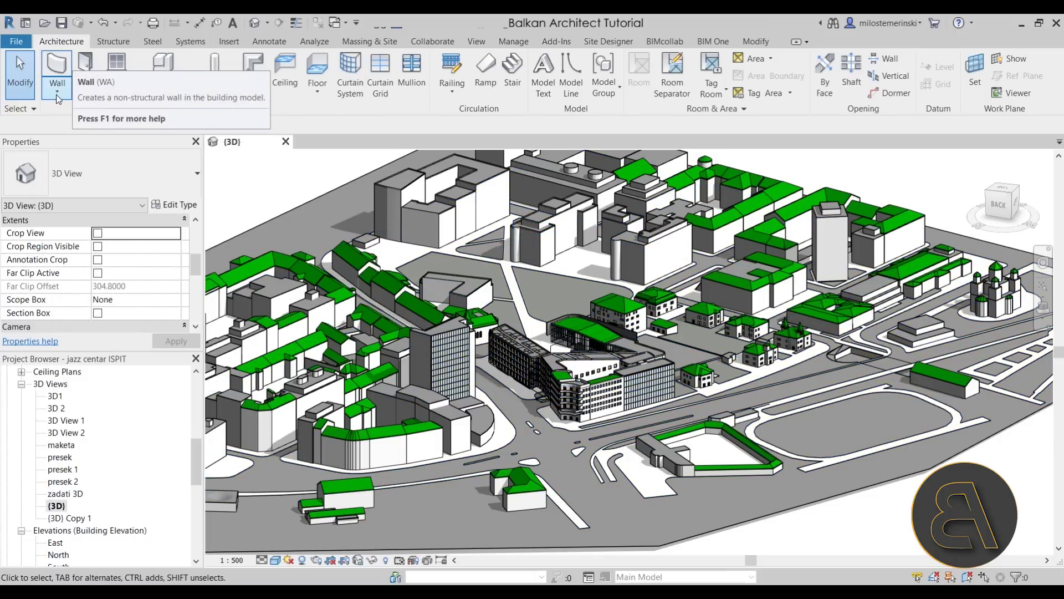
Step: Review the available wall tool variants, including Wall: Sweep and Wall: Reveal, without starting one
{"action": "left_click", "coordinate": [58, 95]}
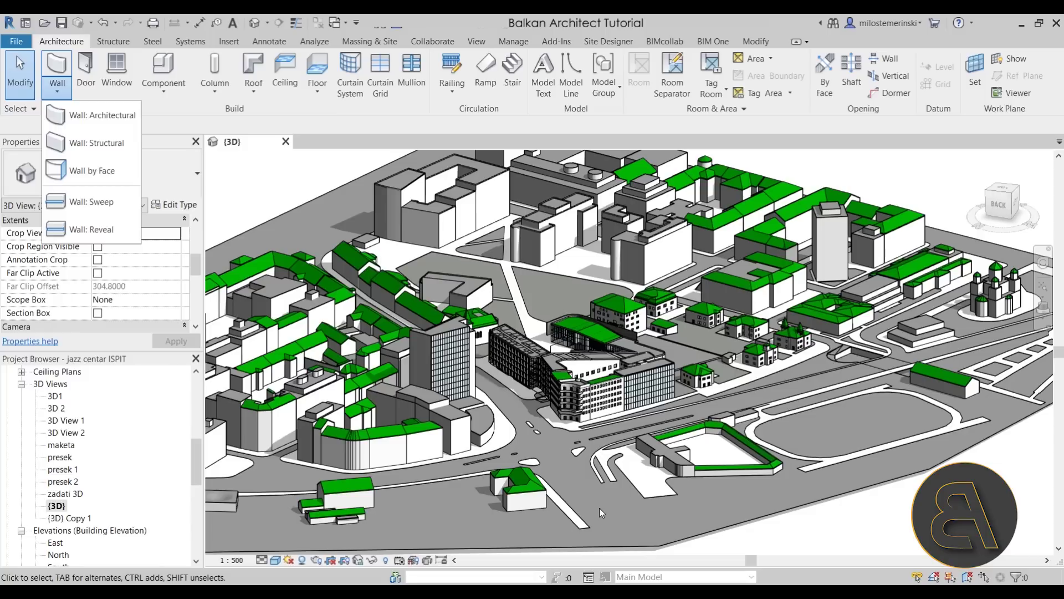
{"action": "left_click", "coordinate": [586, 494]}
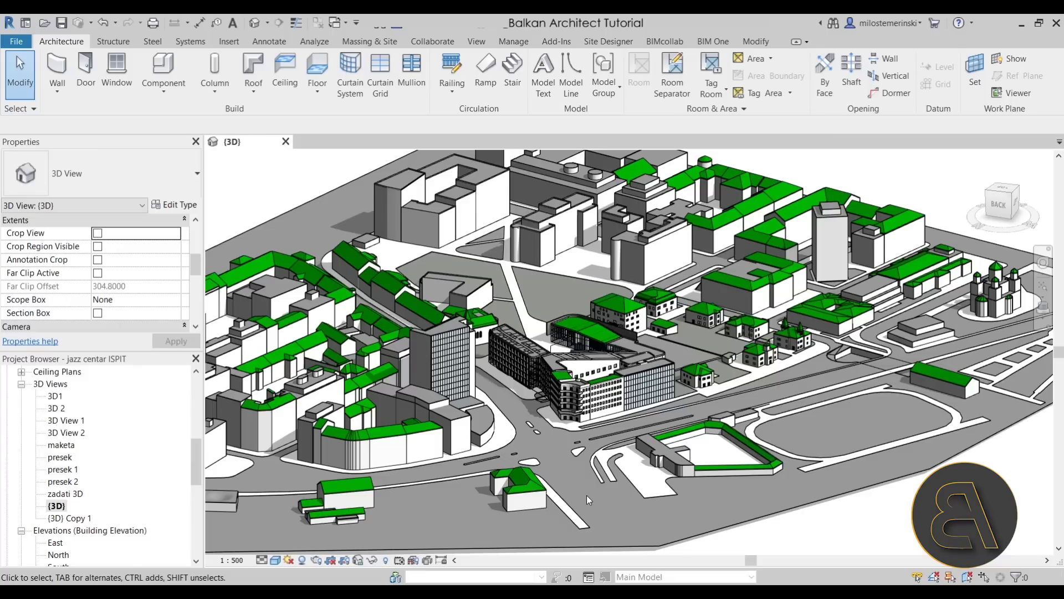
Step: Examine the central building in the 3D city model from several sides, focusing on its window facades and projecting fins
{"action": "middle_click_drag", "start_coordinate": [611, 491], "coordinate": [532, 404], "text": "shift"}
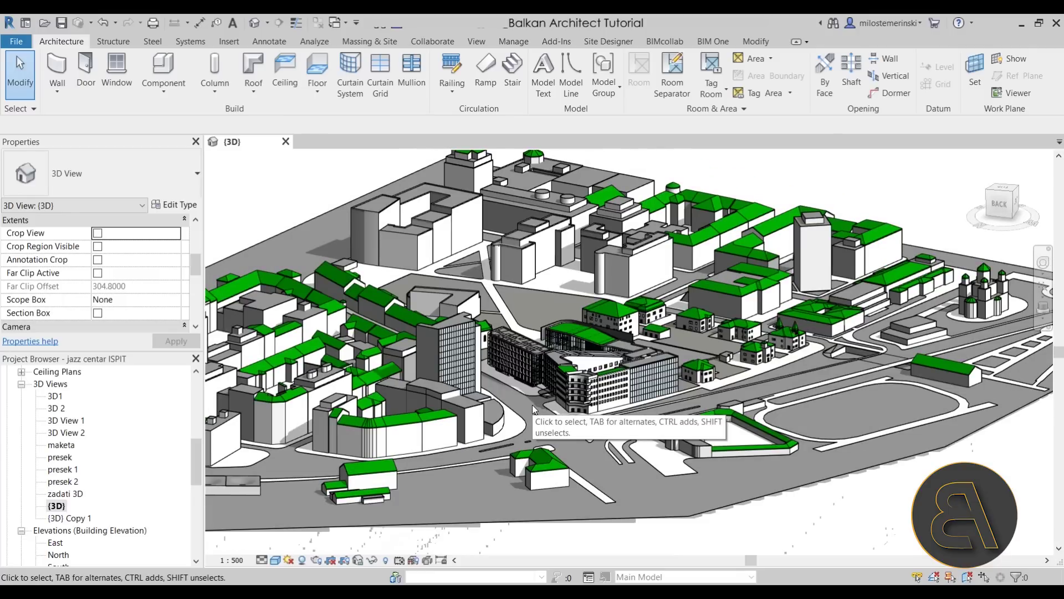
{"action": "scroll", "coordinate": [516, 410], "scroll_direction": "up", "scroll_amount": 5}
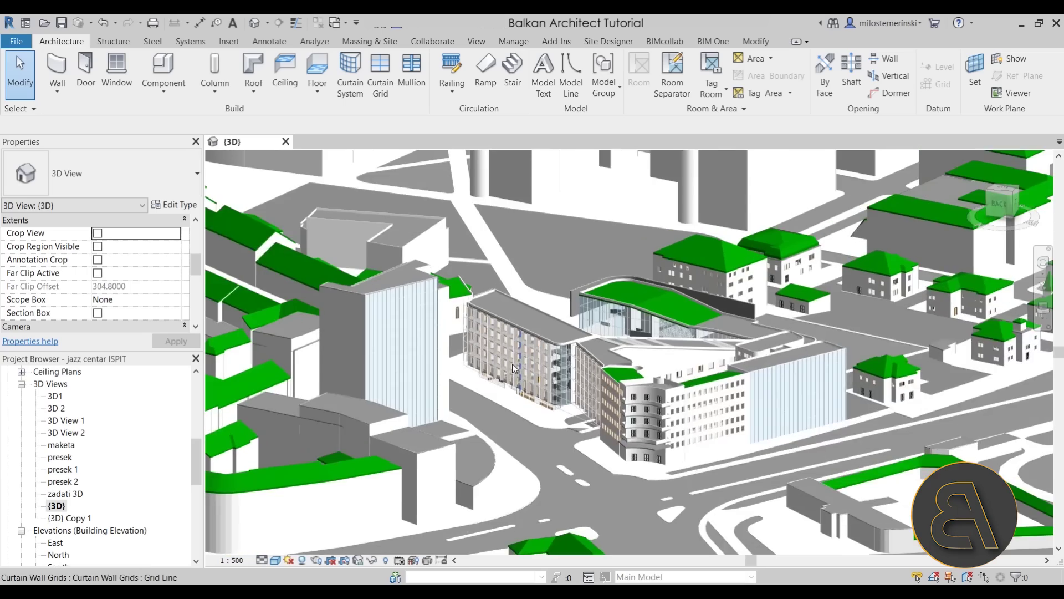
{"action": "scroll", "coordinate": [516, 404], "scroll_direction": "up", "scroll_amount": 4}
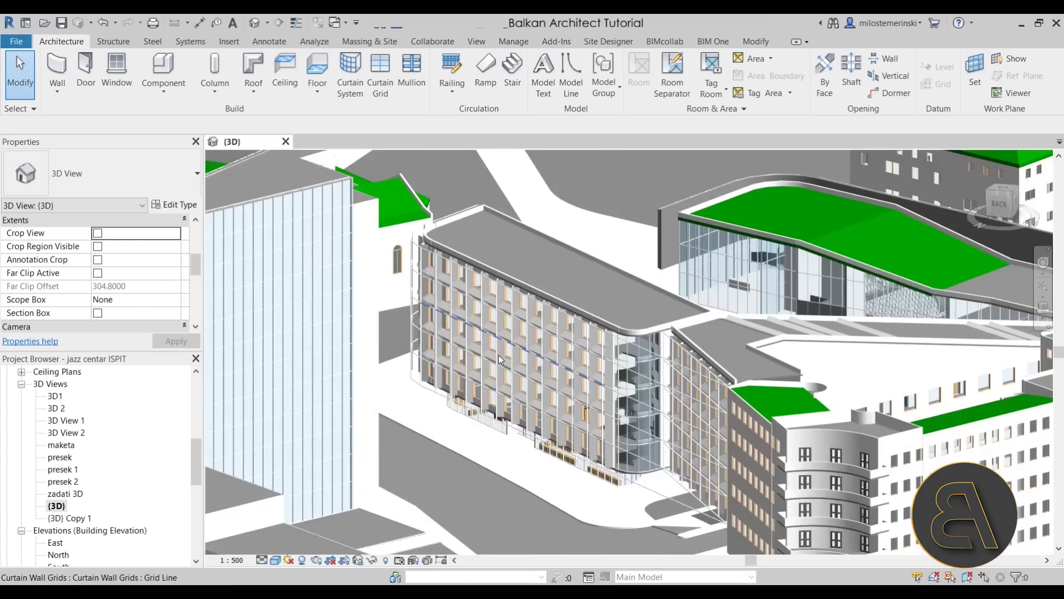
{"action": "scroll", "coordinate": [466, 366], "scroll_direction": "down", "scroll_amount": 6}
{"action": "mouse_move", "coordinate": [572, 486]}
{"action": "middle_mouse_down", "text": "shift"}
{"action": "mouse_move", "coordinate": [518, 502]}
{"action": "mouse_move", "coordinate": [588, 519]}
{"action": "mouse_move", "coordinate": [560, 503]}
{"action": "middle_mouse_up", "text": "shift"}
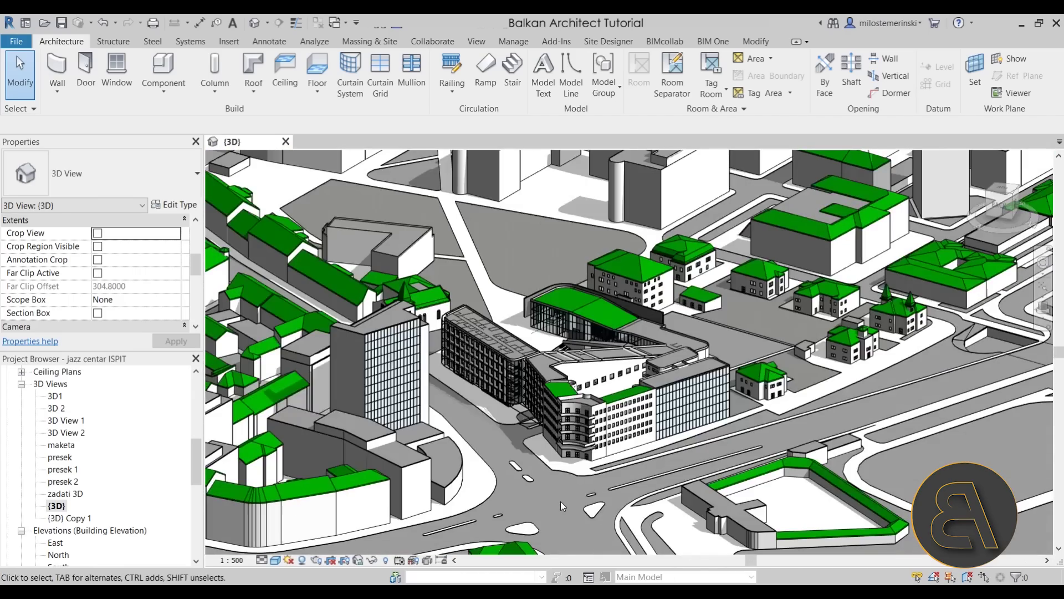
{"action": "middle_click_drag", "start_coordinate": [523, 458], "coordinate": [693, 461], "text": "shift"}
{"action": "middle_click_drag", "start_coordinate": [449, 339], "coordinate": [521, 371]}
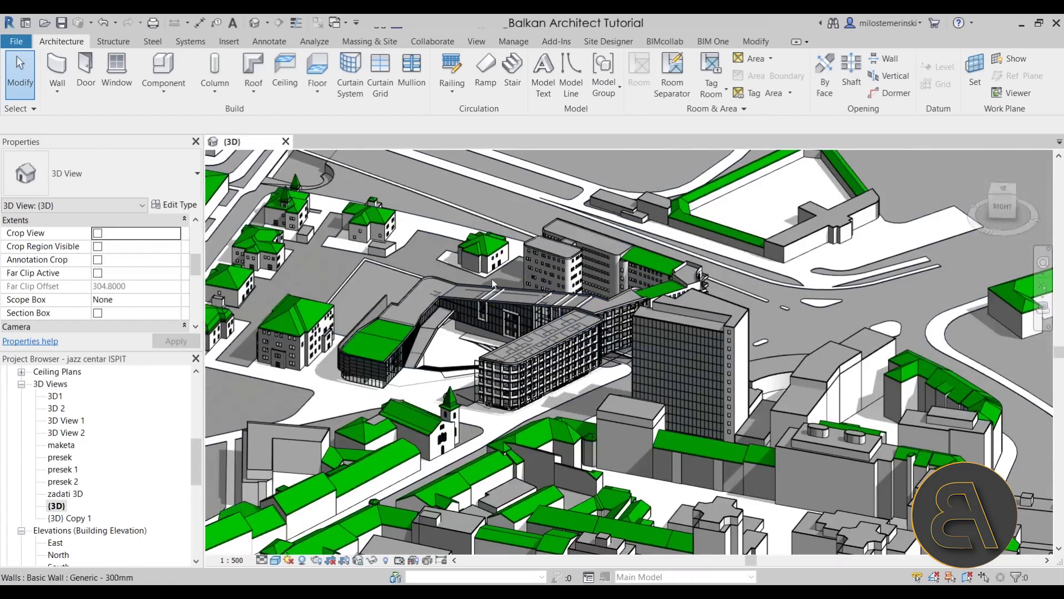
{"action": "scroll", "coordinate": [527, 363], "scroll_direction": "up", "scroll_amount": 8}
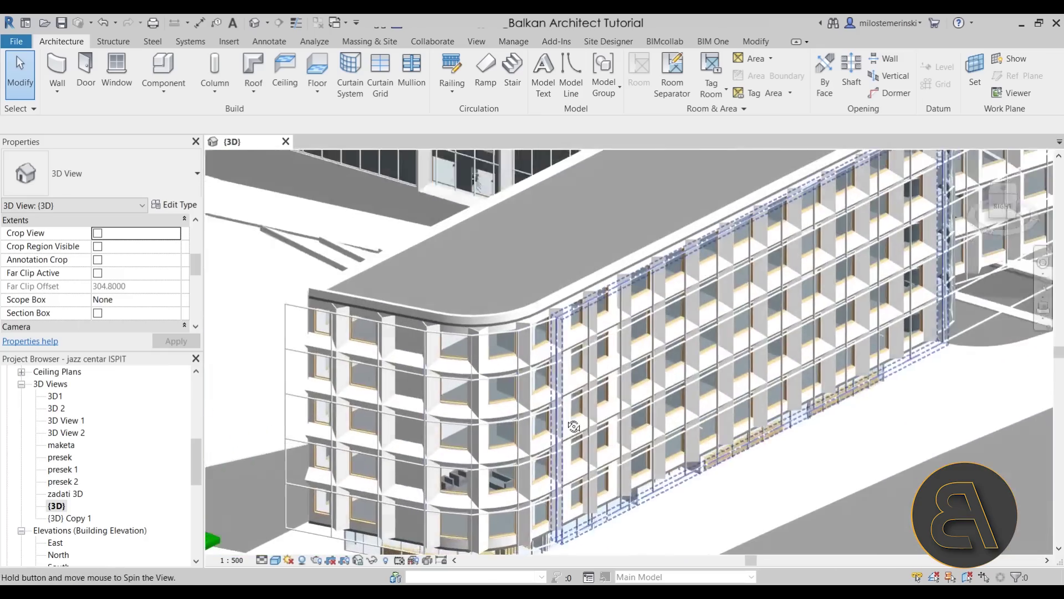
{"action": "scroll", "coordinate": [573, 409], "scroll_direction": "up", "scroll_amount": 5}
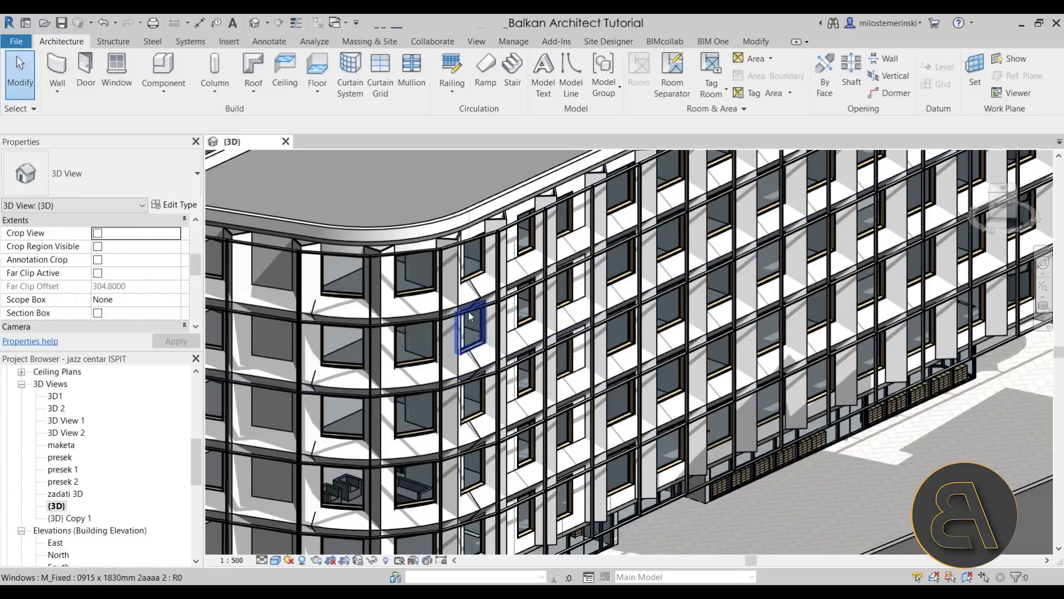
{"action": "scroll", "coordinate": [415, 350], "scroll_direction": "down", "scroll_amount": 4}
{"action": "scroll", "coordinate": [331, 334], "scroll_direction": "up", "scroll_amount": 2}
{"action": "scroll", "coordinate": [351, 303], "scroll_direction": "down", "scroll_amount": 2}
{"action": "middle_click_drag", "start_coordinate": [353, 304], "coordinate": [487, 395], "text": "shift"}
{"action": "scroll", "coordinate": [490, 421], "scroll_direction": "down", "scroll_amount": 3}
{"action": "scroll", "coordinate": [411, 258], "scroll_direction": "up", "scroll_amount": 5}
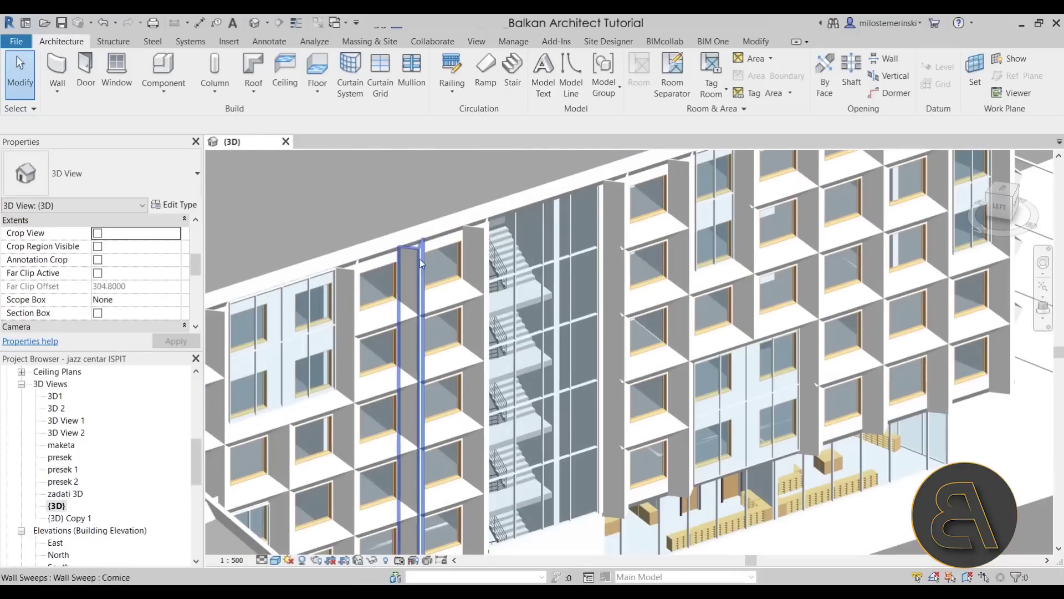
Step: Inspect the facade's Generic - 300mm wall and the horizontal cornice sweep below the top-floor windows, then clear the selection
{"action": "left_click", "coordinate": [389, 267]}
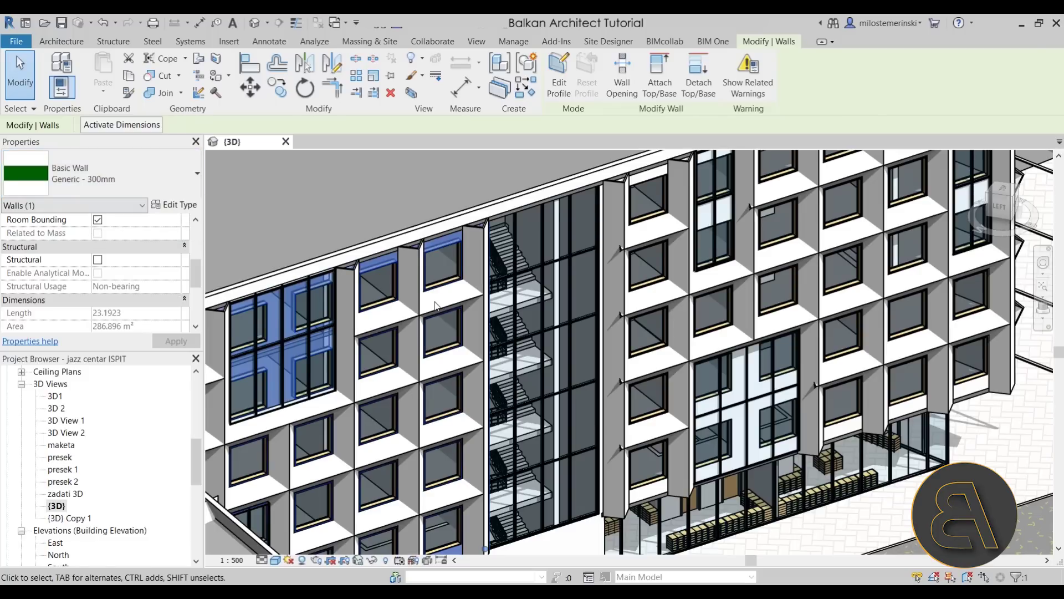
{"action": "left_click", "coordinate": [419, 298]}
{"action": "left_click", "coordinate": [399, 322]}
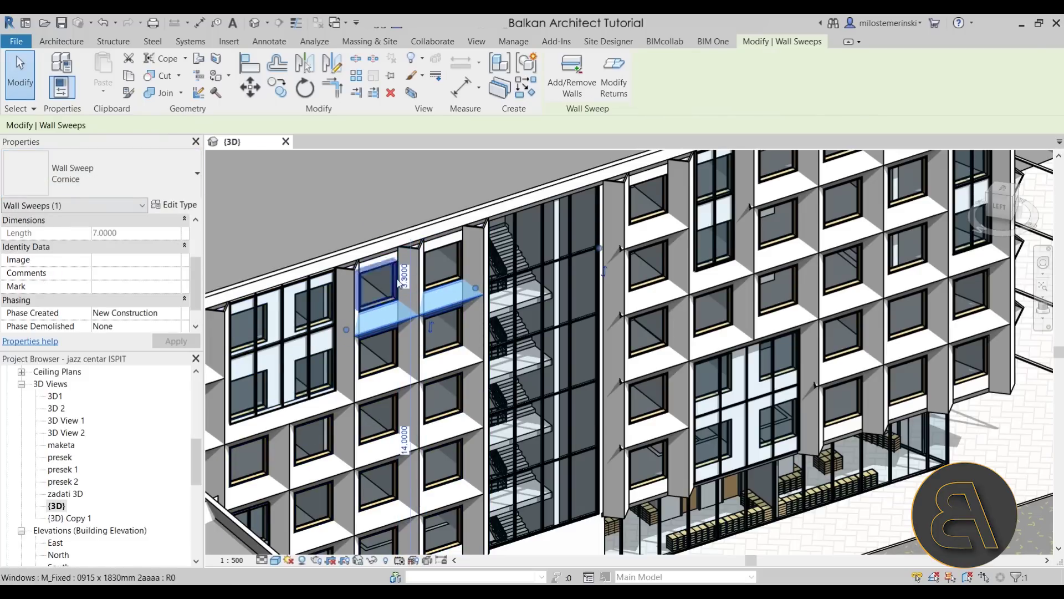
{"action": "scroll", "coordinate": [397, 323], "scroll_direction": "down", "scroll_amount": 4}
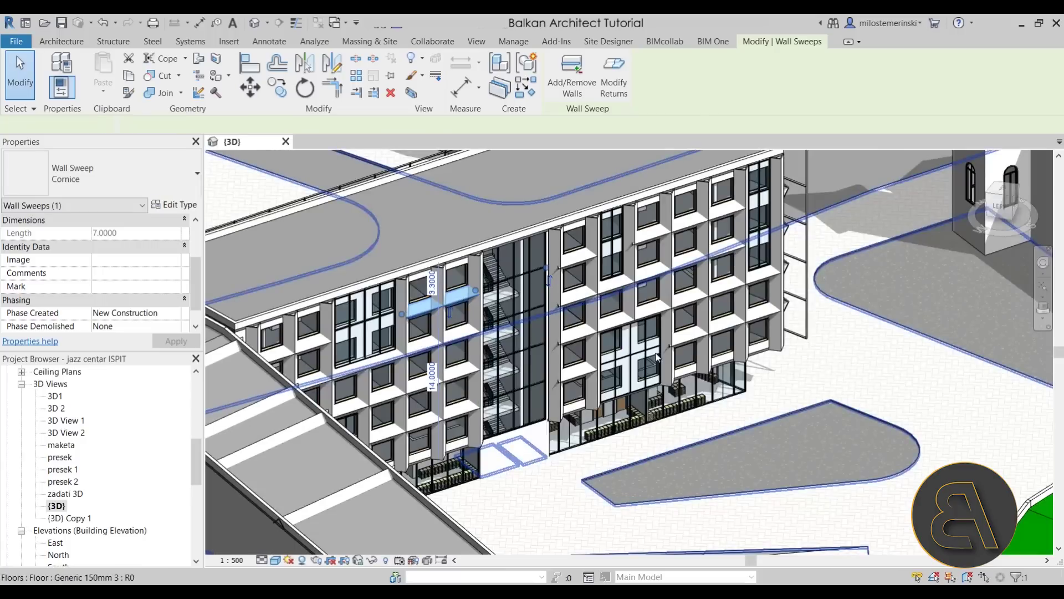
{"action": "left_click", "coordinate": [837, 370]}
{"action": "key", "text": "Escape"}
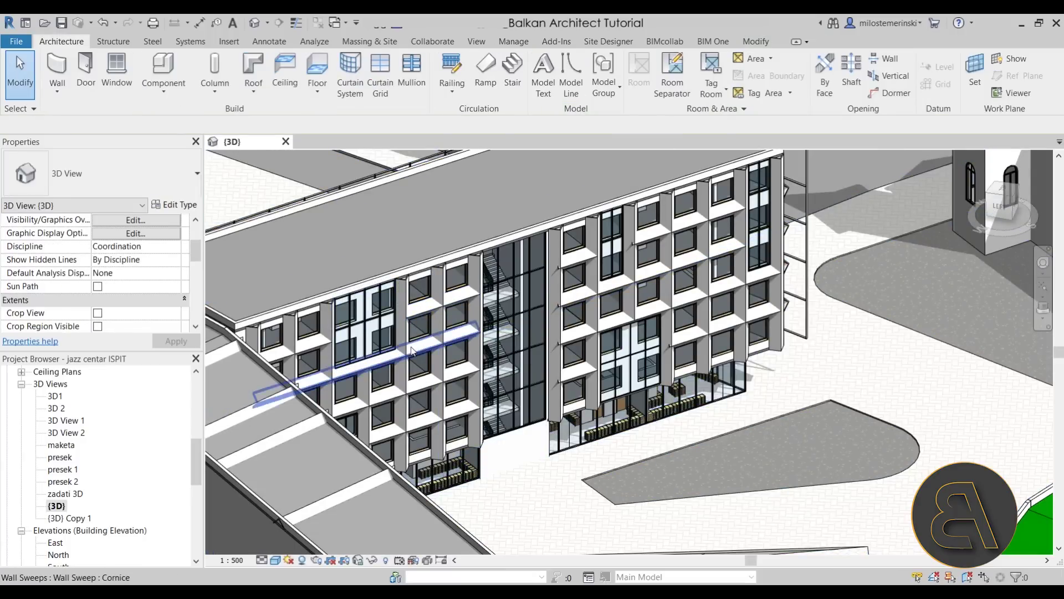
Step: Study the horizontal and vertical wall sweeps around the glazed staircase, inspecting one cornice and viewing the whole facade from the front
{"action": "scroll", "coordinate": [438, 317], "scroll_direction": "up", "scroll_amount": 4}
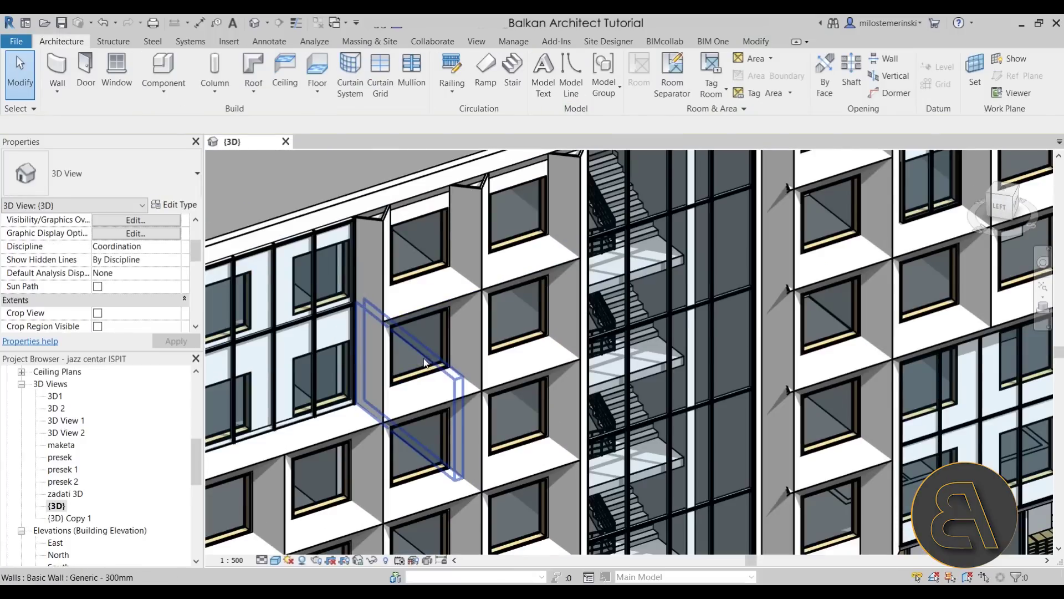
{"action": "scroll", "coordinate": [464, 304], "scroll_direction": "down", "scroll_amount": 3}
{"action": "scroll", "coordinate": [464, 305], "scroll_direction": "down", "scroll_amount": 1}
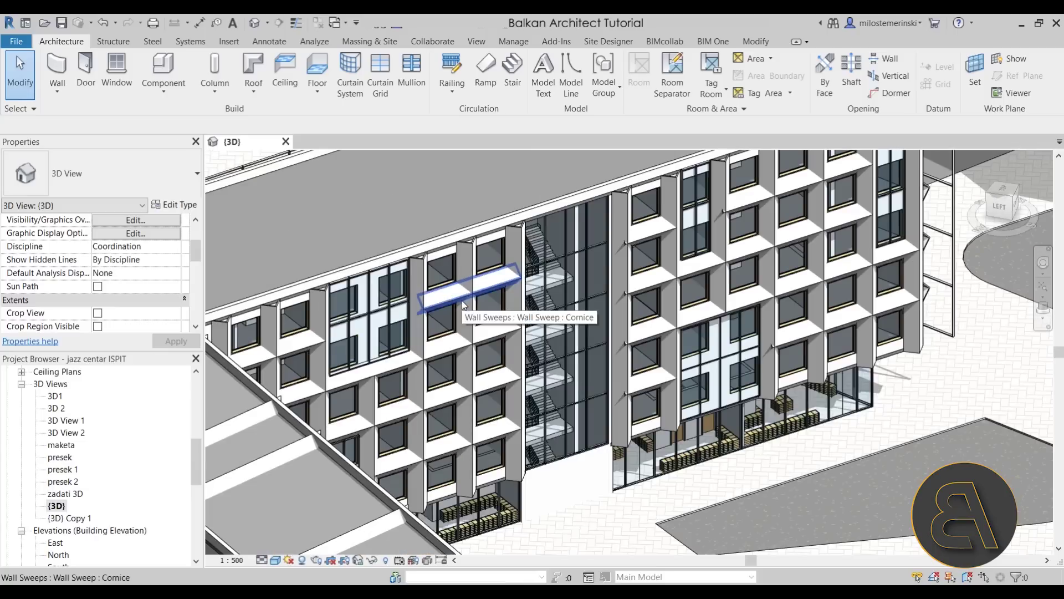
{"action": "scroll", "coordinate": [481, 325], "scroll_direction": "up", "scroll_amount": 2}
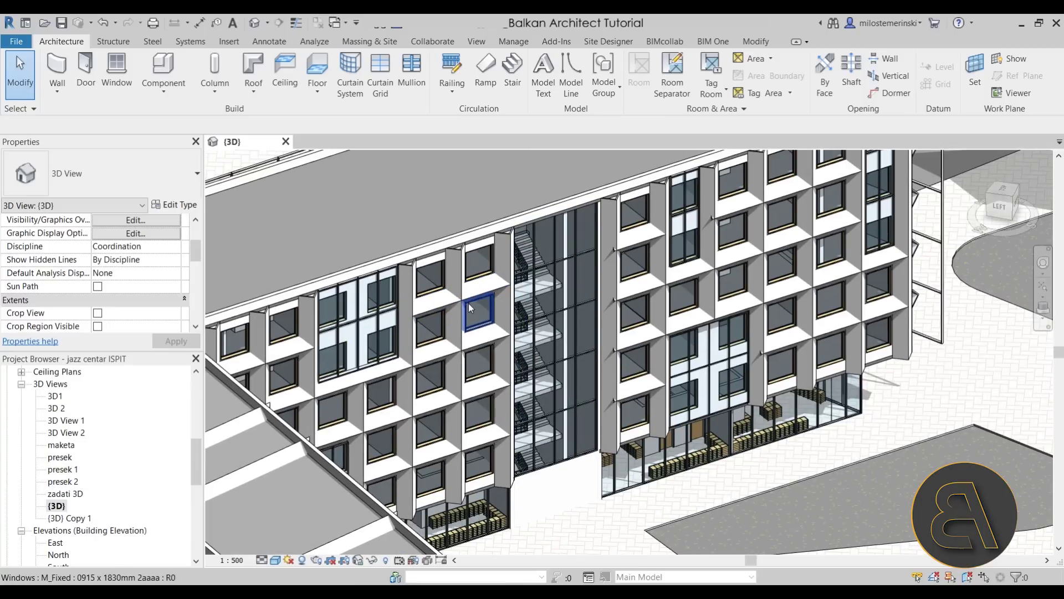
{"action": "left_click", "coordinate": [456, 310]}
{"action": "scroll", "coordinate": [501, 408], "scroll_direction": "down", "scroll_amount": 3}
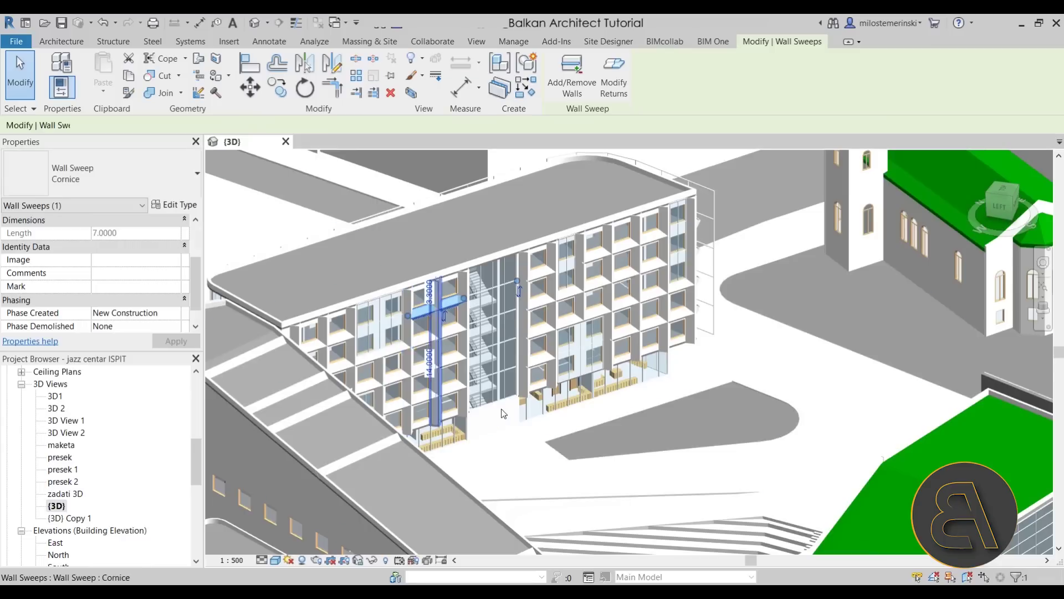
{"action": "key", "text": "Escape"}
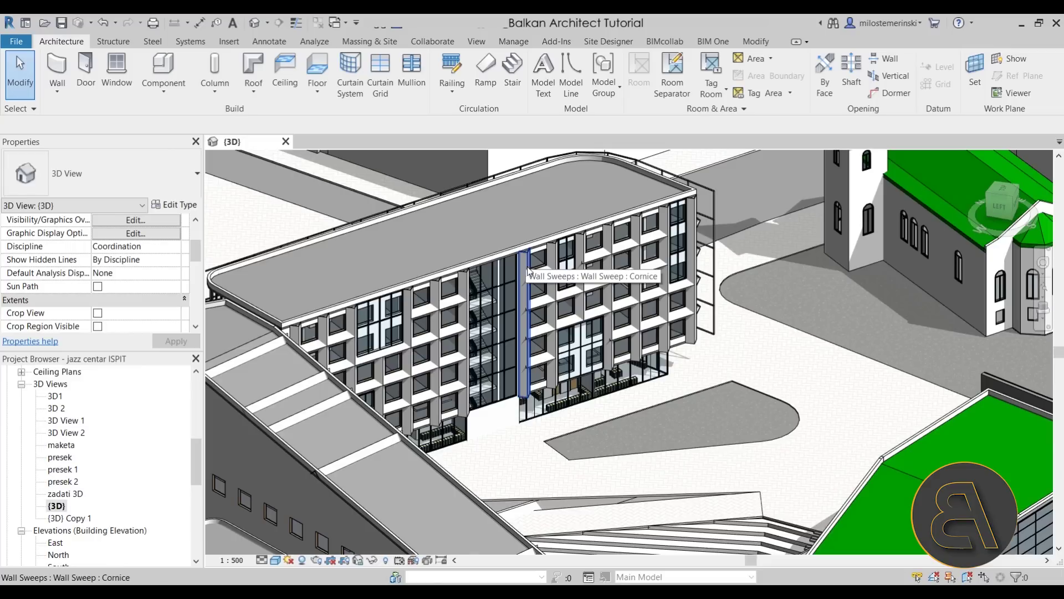
{"action": "middle_click_drag", "start_coordinate": [546, 333], "coordinate": [446, 432], "text": "shift"}
{"action": "middle_click_drag", "start_coordinate": [422, 288], "coordinate": [538, 407], "text": "shift"}
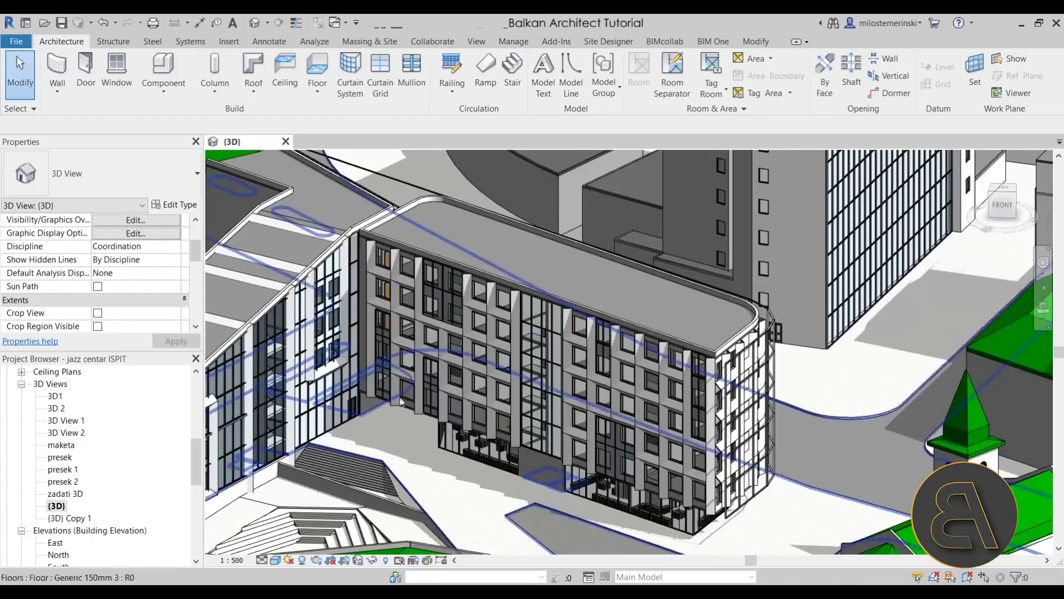
Step: Create a new project from the Balkan Architect Template - Metric template
{"action": "left_click", "coordinate": [17, 42]}
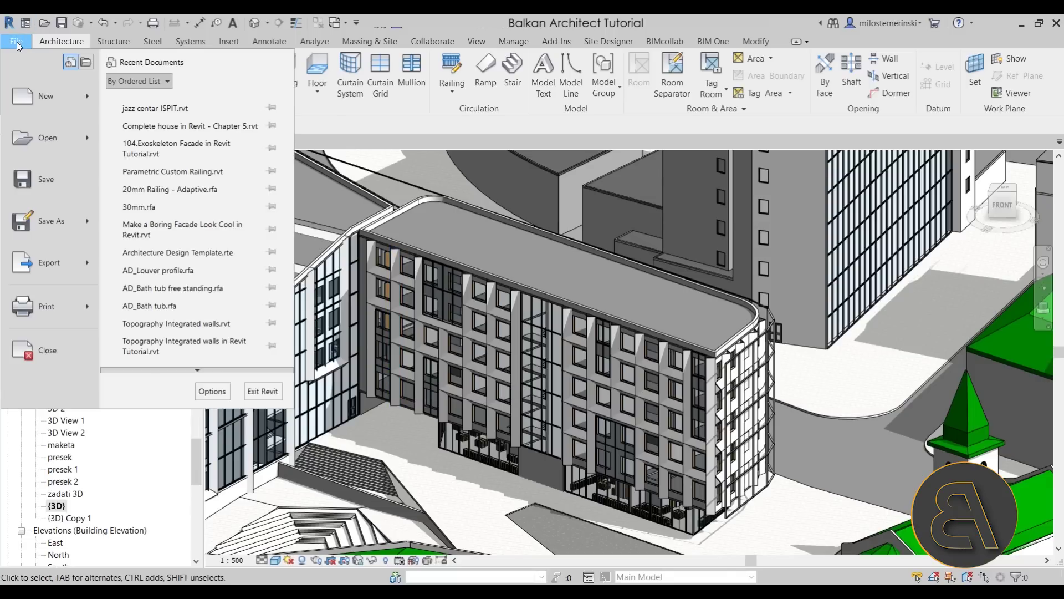
{"action": "mouse_move", "coordinate": [55, 100]}
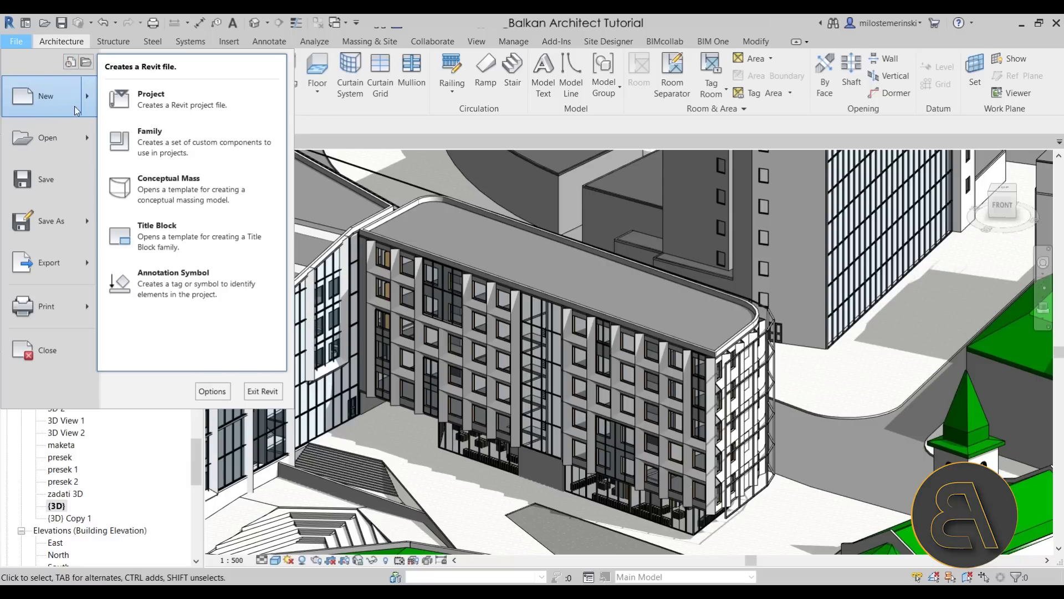
{"action": "left_click", "coordinate": [153, 105]}
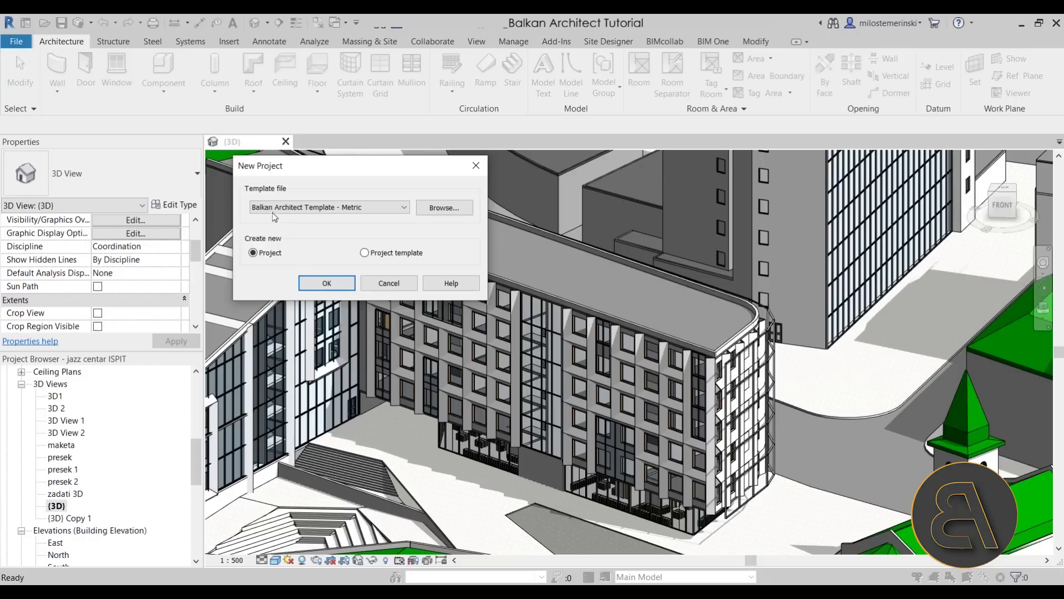
{"action": "left_click", "coordinate": [272, 209]}
{"action": "left_click", "coordinate": [360, 208]}
{"action": "left_click", "coordinate": [327, 283]}
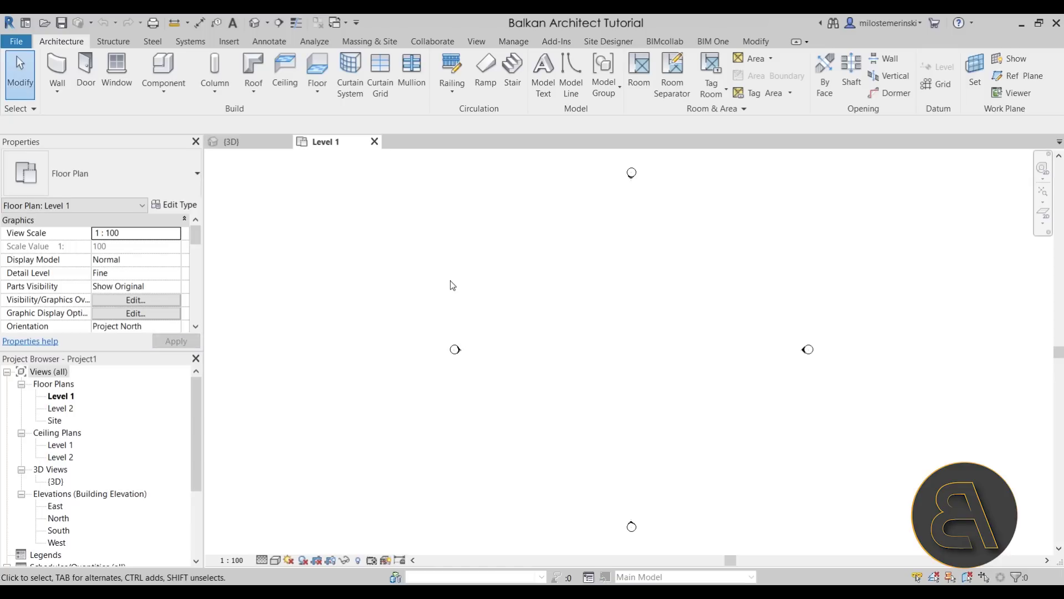
{"action": "middle_click_drag", "start_coordinate": [602, 314], "coordinate": [495, 311]}
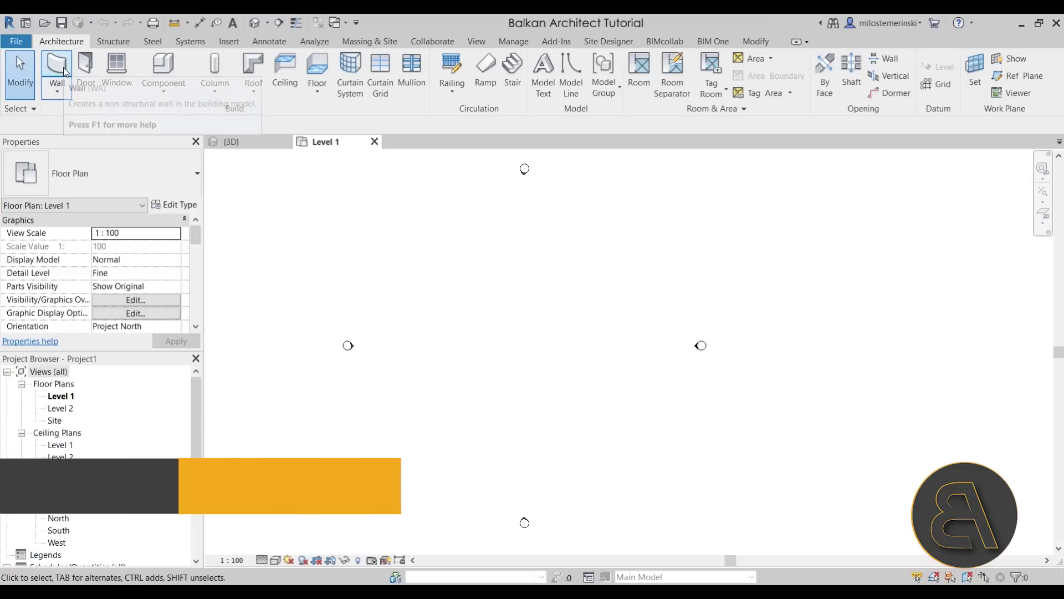
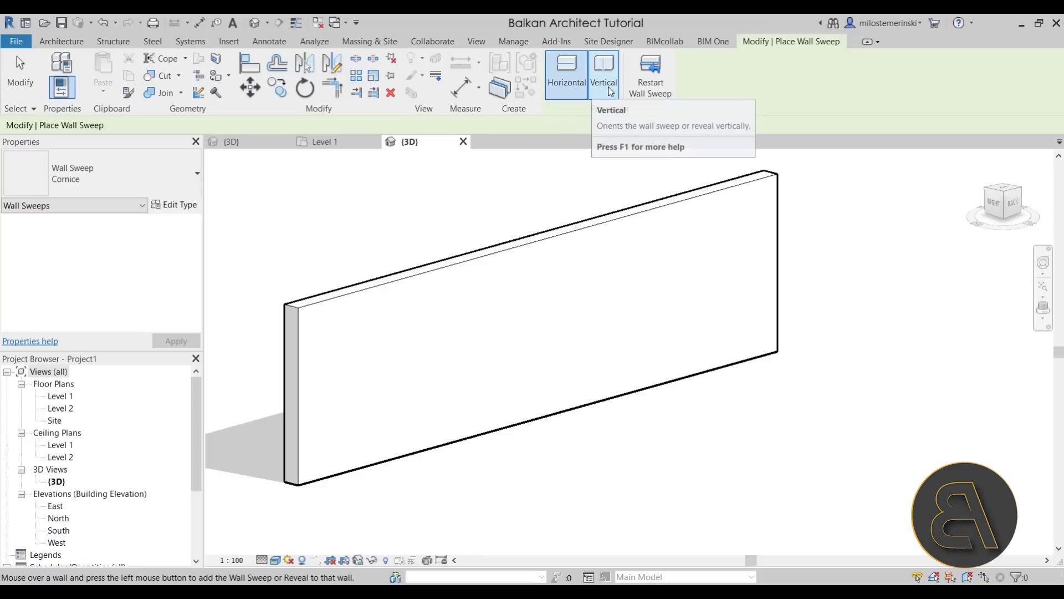
Step: Place a horizontal Cornice wall sweep along the lower part of the wall, about 1.2 m above Level 1
{"action": "left_click", "coordinate": [573, 92]}
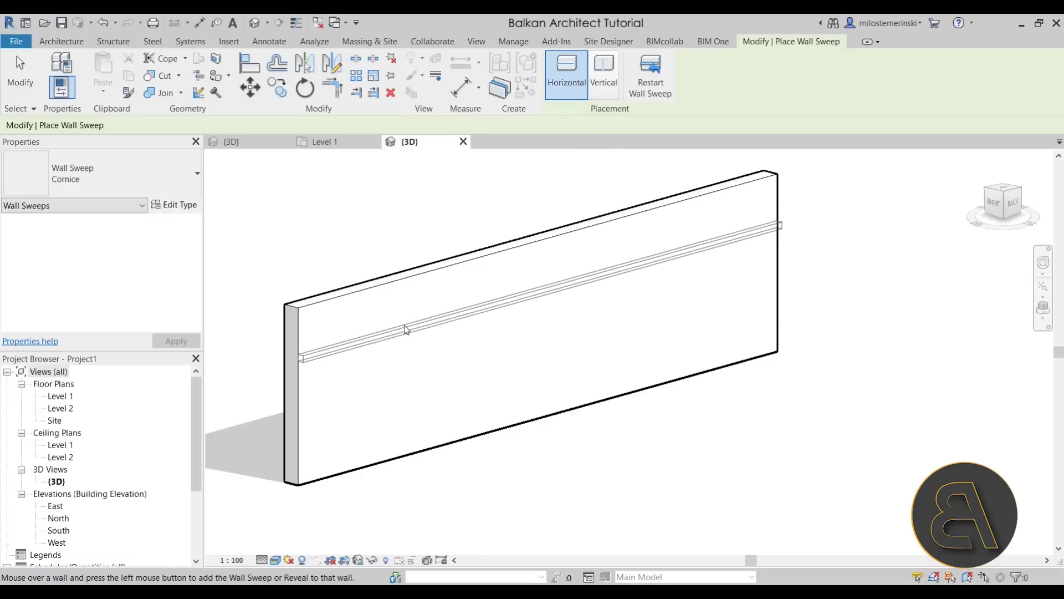
{"action": "left_click", "coordinate": [413, 360]}
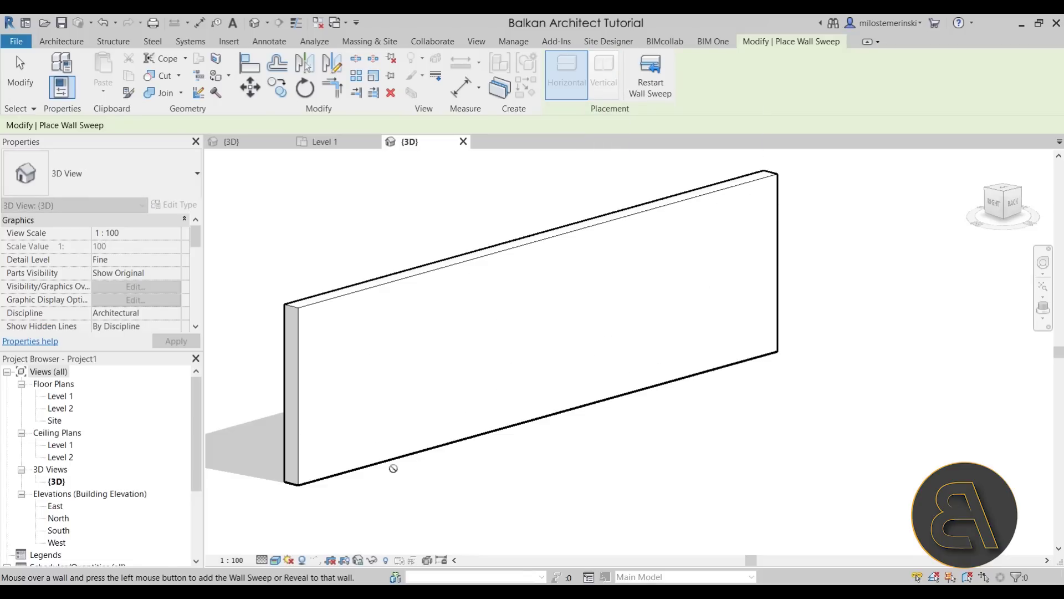
{"action": "scroll", "coordinate": [409, 369], "scroll_direction": "down", "scroll_amount": 2}
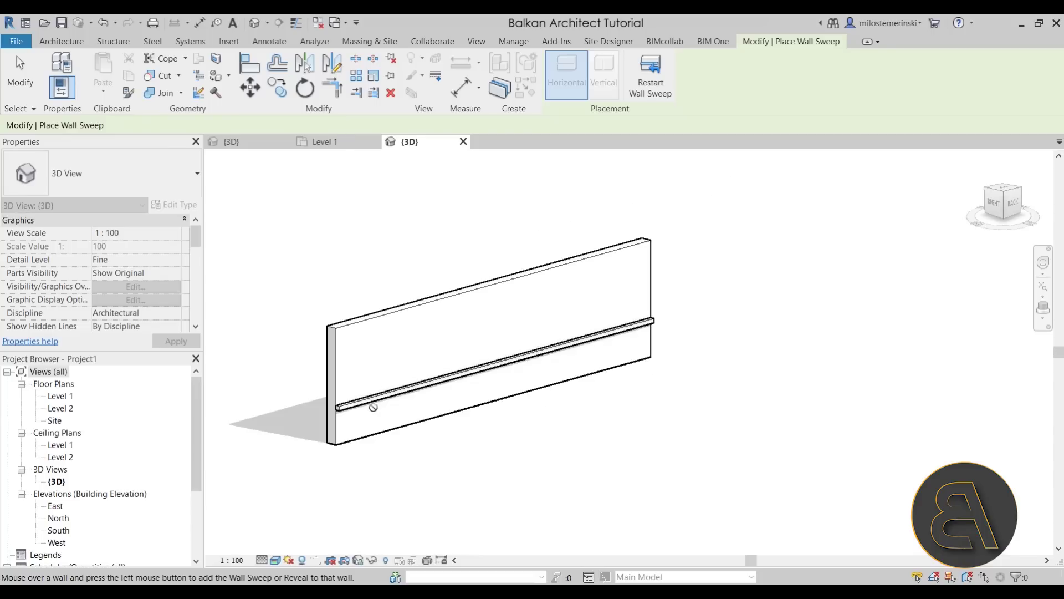
{"action": "scroll", "coordinate": [373, 408], "scroll_direction": "up", "scroll_amount": 2}
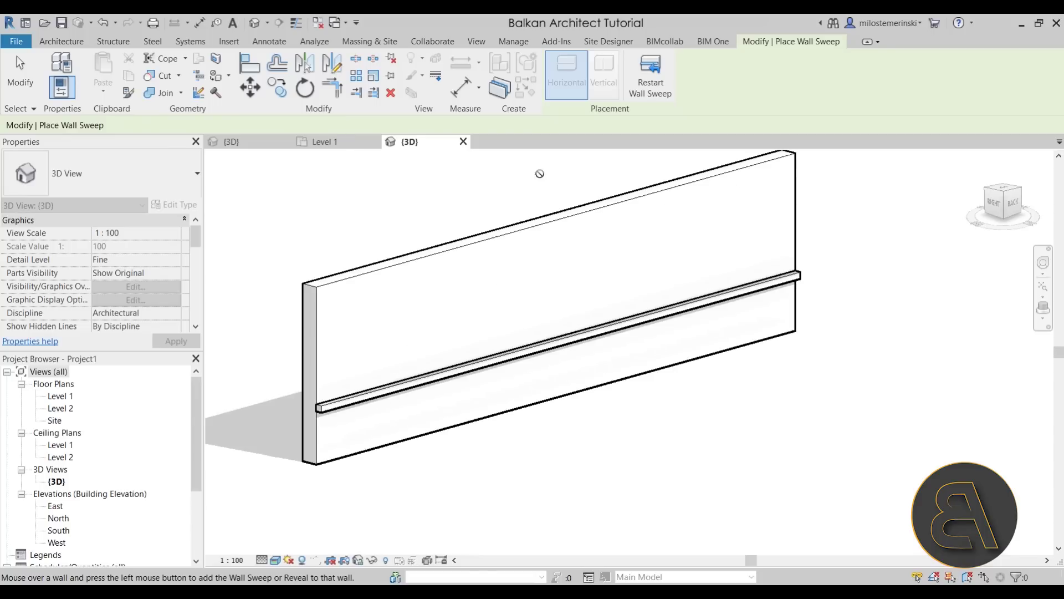
{"action": "key", "text": "Escape"}
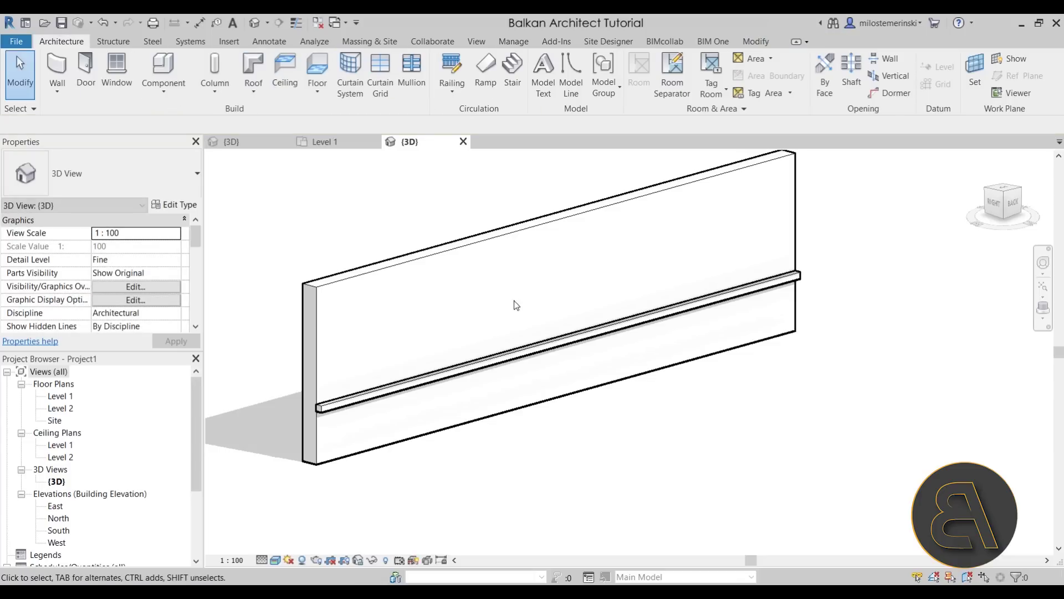
Step: Add a second horizontal Cornice wall sweep on the same wall face, above the first one
{"action": "left_click", "coordinate": [59, 94]}
{"action": "left_click", "coordinate": [83, 202]}
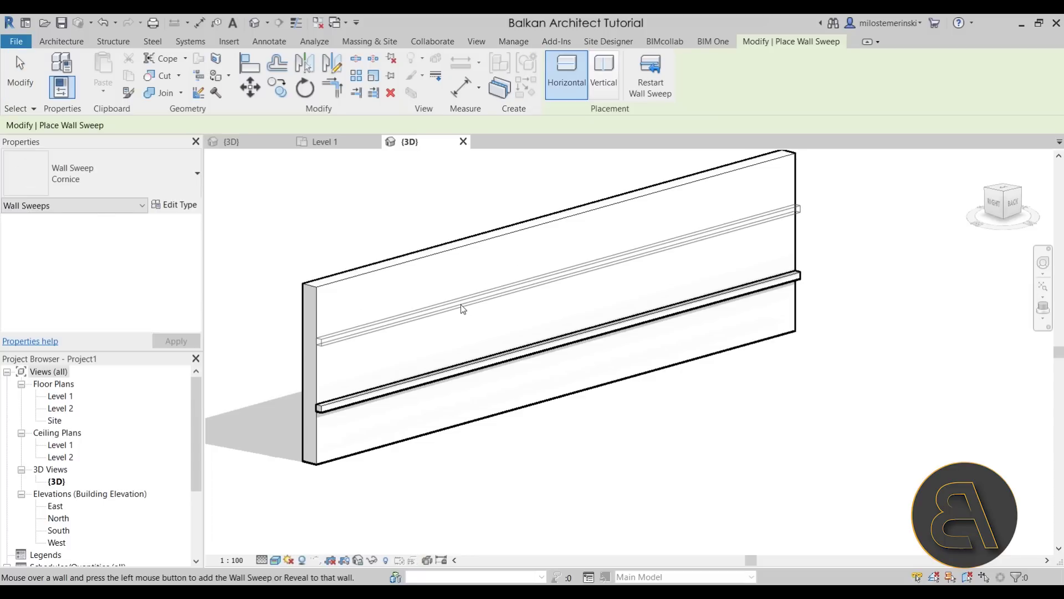
{"action": "left_click", "coordinate": [469, 295]}
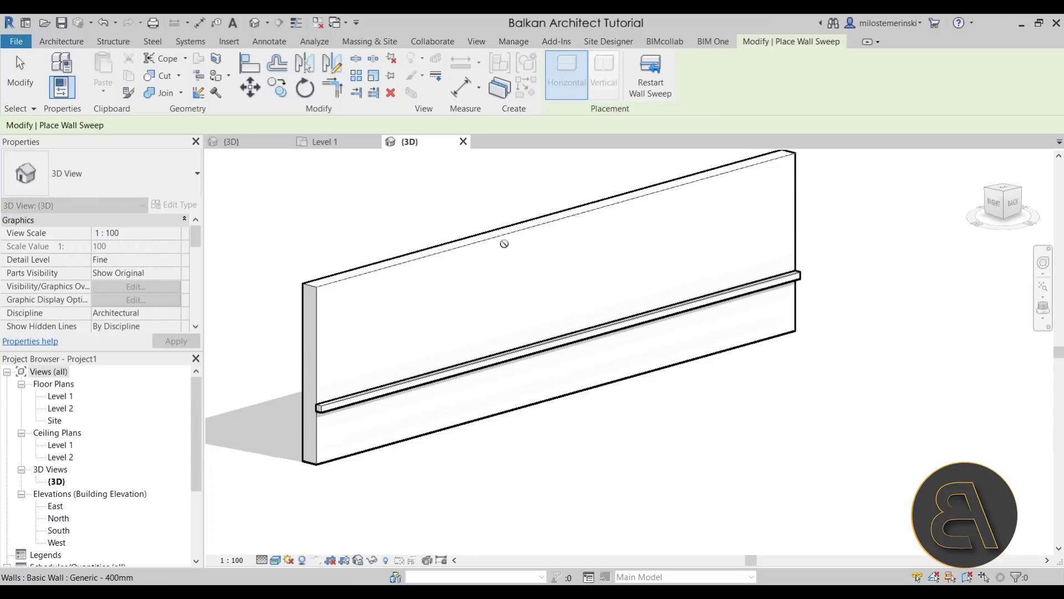
{"action": "left_click", "coordinate": [20, 75]}
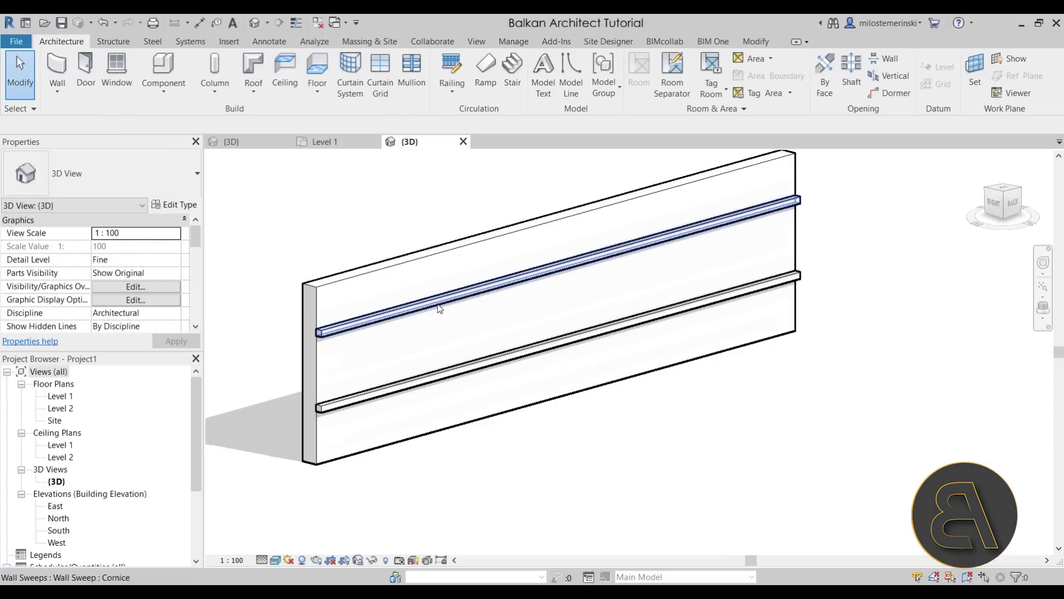
Step: Move the upper cornice sweep down to about 2.15 m above Level 1
{"action": "left_click", "coordinate": [399, 310]}
{"action": "left_click", "coordinate": [398, 364]}
{"action": "left_click_drag", "start_coordinate": [369, 342], "coordinate": [375, 362]}
{"action": "scroll", "coordinate": [327, 375], "scroll_direction": "up", "scroll_amount": 3}
{"action": "scroll", "coordinate": [327, 375], "scroll_direction": "up", "scroll_amount": 1}
{"action": "scroll", "coordinate": [371, 356], "scroll_direction": "down", "scroll_amount": 8}
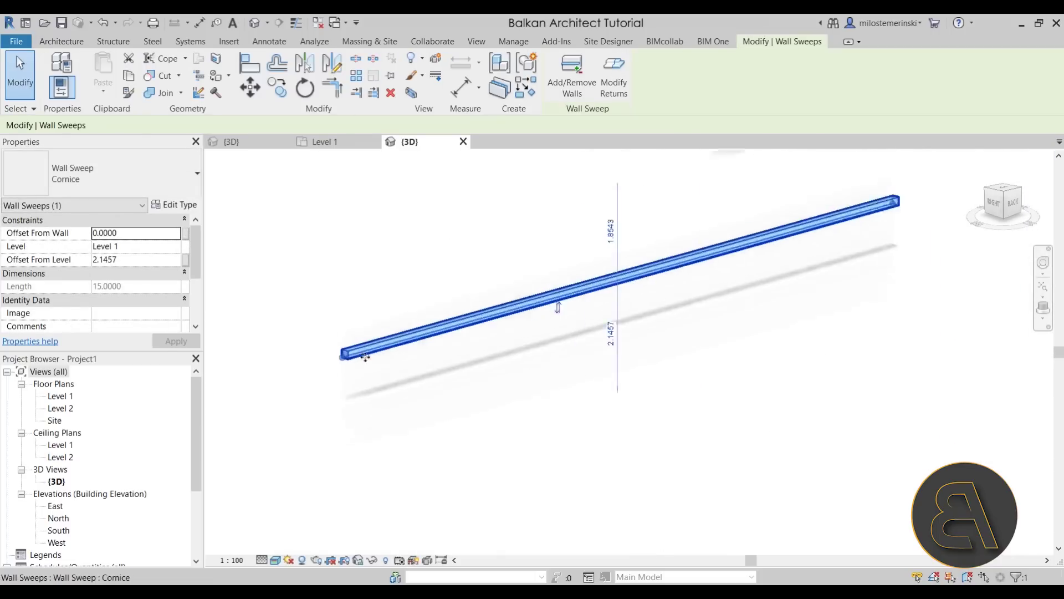
Step: Shift the lower cornice sweep slightly up to about 1.23 m above Level 1
{"action": "key", "text": "Escape"}
{"action": "middle_click_drag", "start_coordinate": [524, 391], "coordinate": [493, 401]}
{"action": "left_click", "coordinate": [325, 392]}
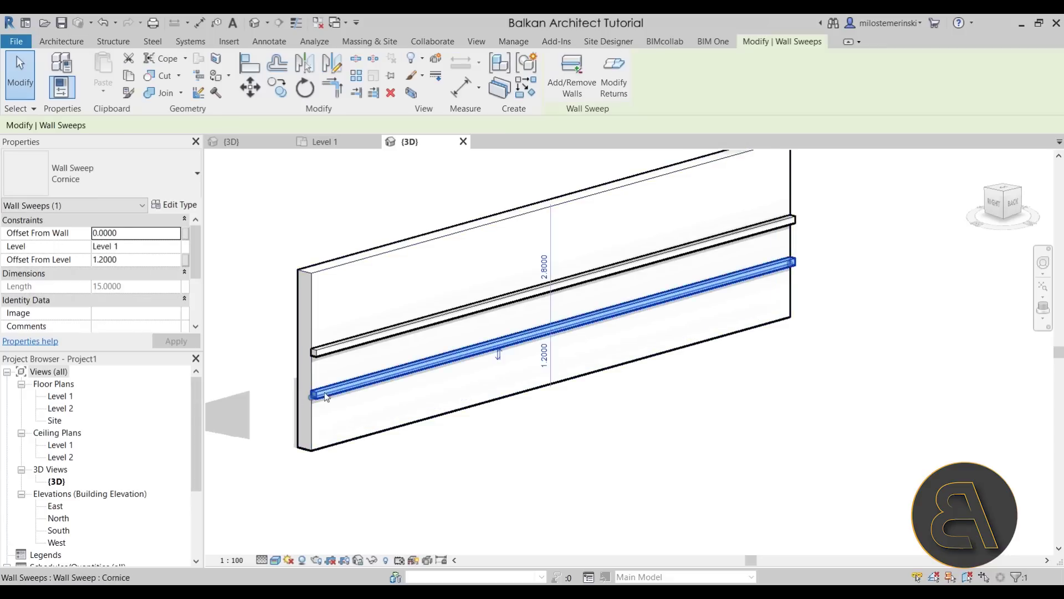
{"action": "scroll", "coordinate": [313, 401], "scroll_direction": "up", "scroll_amount": 3}
{"action": "scroll", "coordinate": [376, 394], "scroll_direction": "down", "scroll_amount": 4}
{"action": "scroll", "coordinate": [476, 389], "scroll_direction": "down", "scroll_amount": 2}
{"action": "left_click_drag", "start_coordinate": [430, 352], "coordinate": [543, 353]}
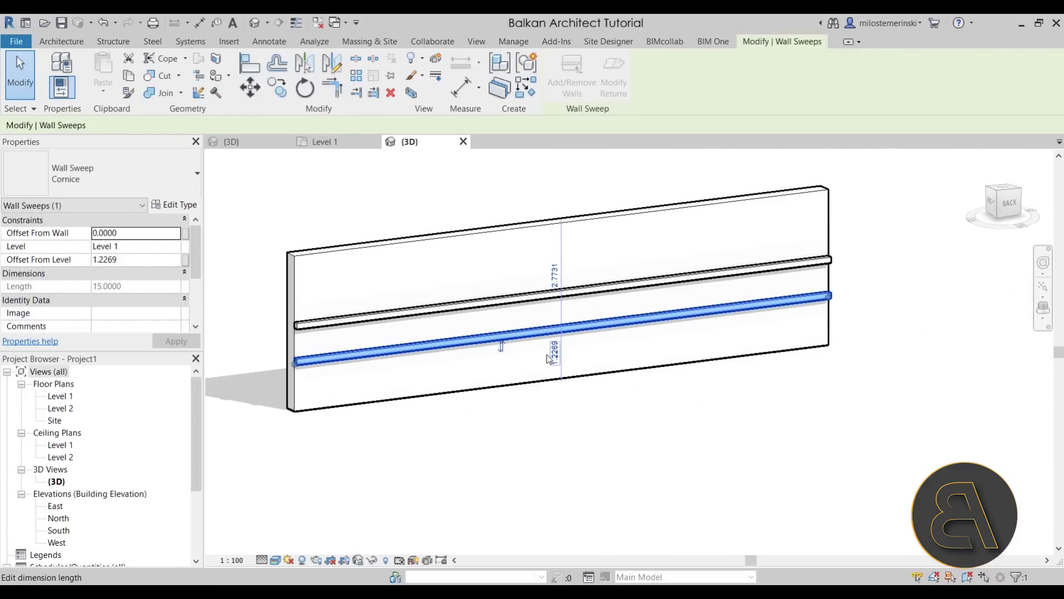
Step: Raise the upper cornice sweep to about 2.86 m above Level 1 and flip its orientation
{"action": "left_click_drag", "start_coordinate": [520, 301], "coordinate": [512, 276]}
{"action": "key", "text": "Escape"}
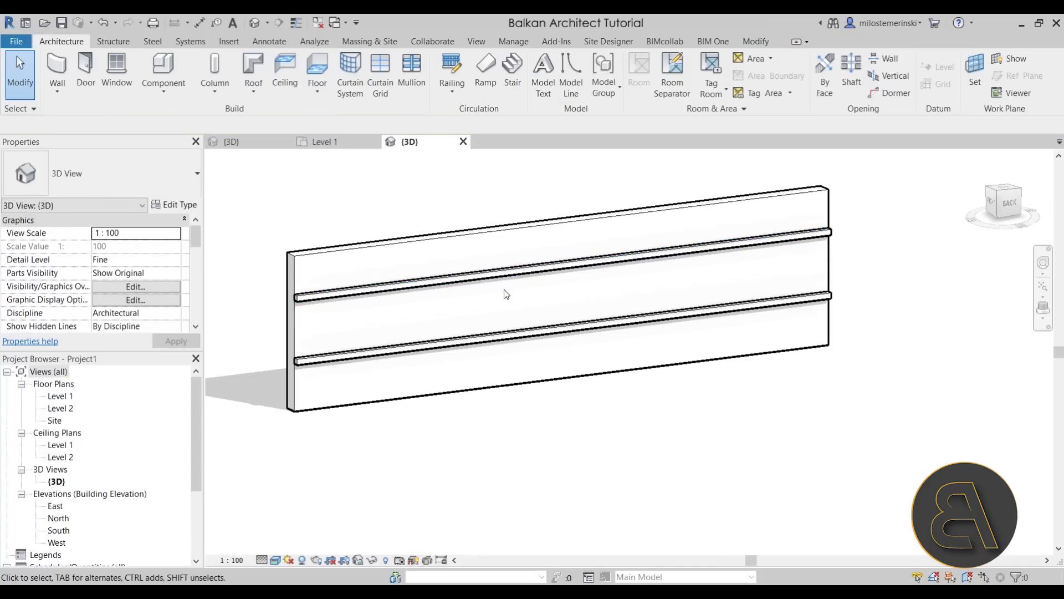
{"action": "left_click", "coordinate": [501, 285]}
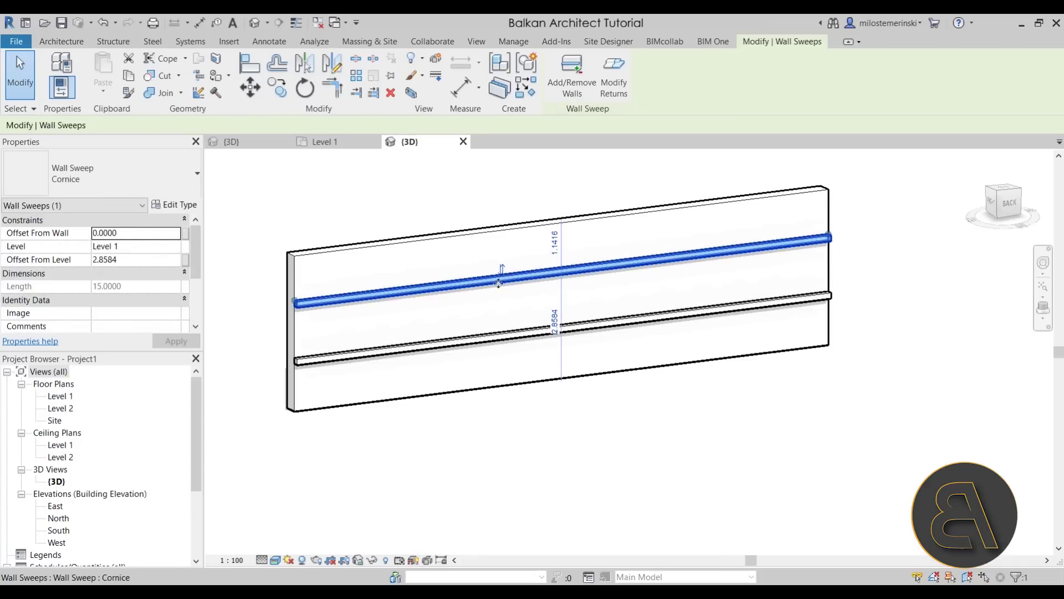
{"action": "left_click", "coordinate": [502, 272]}
Step: Shorten the upper cornice sweep from both ends to a length of about 5.7 m
{"action": "scroll", "coordinate": [314, 299], "scroll_direction": "up", "scroll_amount": 7}
{"action": "middle_click_drag", "start_coordinate": [342, 307], "coordinate": [427, 309]}
{"action": "scroll", "coordinate": [357, 305], "scroll_direction": "down", "scroll_amount": 4}
{"action": "middle_click_drag", "start_coordinate": [356, 309], "coordinate": [442, 269], "text": "shift"}
{"action": "scroll", "coordinate": [497, 348], "scroll_direction": "up", "scroll_amount": 3}
{"action": "scroll", "coordinate": [496, 348], "scroll_direction": "down", "scroll_amount": 4}
{"action": "scroll", "coordinate": [442, 274], "scroll_direction": "down", "scroll_amount": 3}
{"action": "middle_click_drag", "start_coordinate": [397, 298], "coordinate": [483, 295], "text": "shift"}
{"action": "scroll", "coordinate": [425, 277], "scroll_direction": "up", "scroll_amount": 2}
{"action": "left_click_drag", "start_coordinate": [378, 266], "coordinate": [693, 242]}
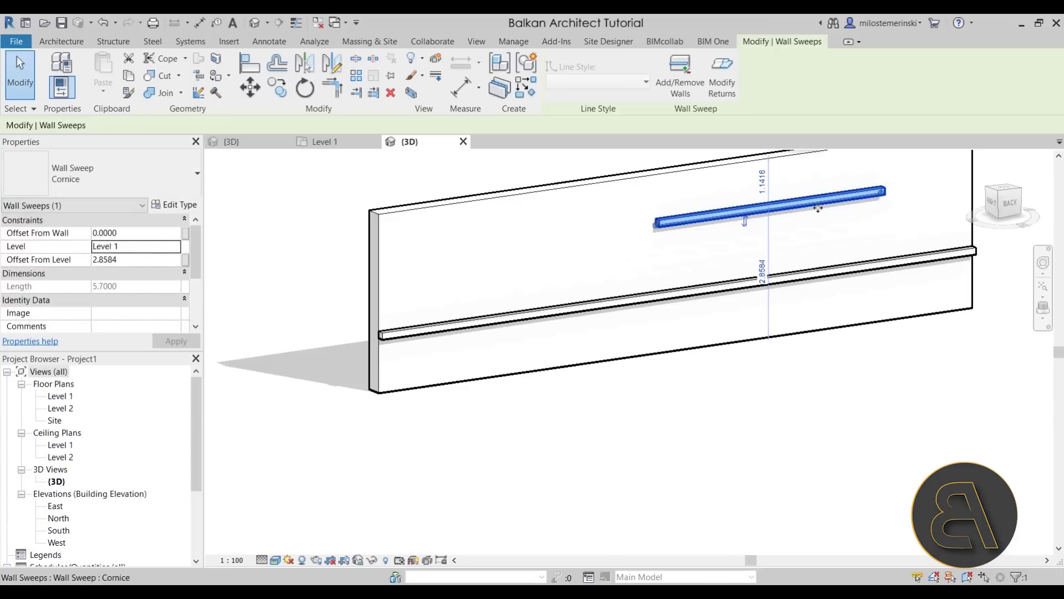
Step: Lower the shortened cornice sweep to about 2.54 m above Level 1, then clear the selection
{"action": "left_click_drag", "start_coordinate": [819, 208], "coordinate": [821, 223]}
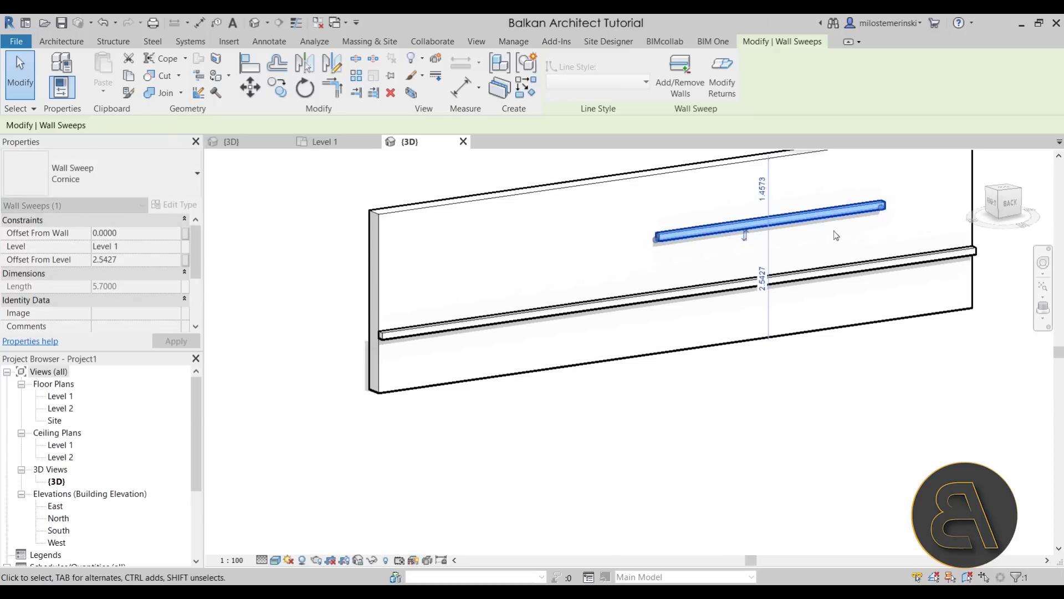
{"action": "scroll", "coordinate": [511, 276], "scroll_direction": "down", "scroll_amount": 2}
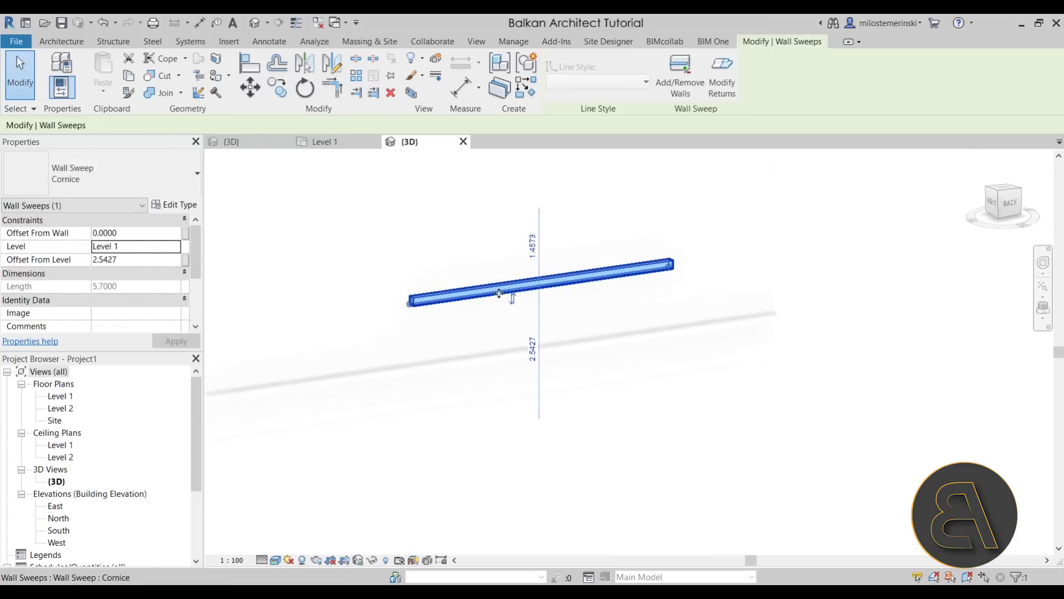
{"action": "scroll", "coordinate": [471, 331], "scroll_direction": "down", "scroll_amount": 2}
{"action": "middle_click_drag", "start_coordinate": [471, 331], "coordinate": [575, 293]}
{"action": "left_click", "coordinate": [477, 328]}
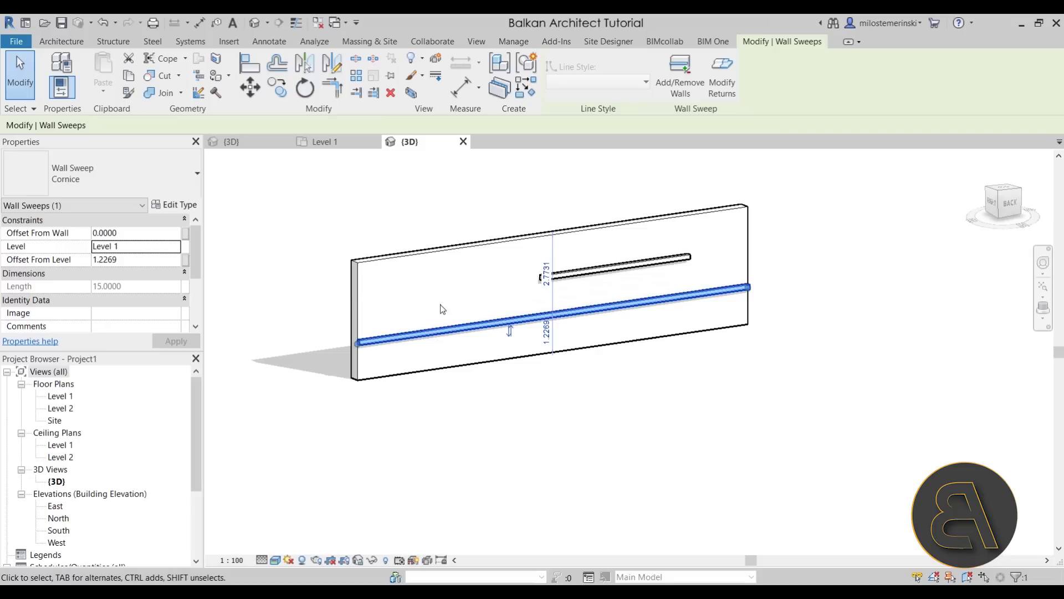
{"action": "key", "text": "Escape"}
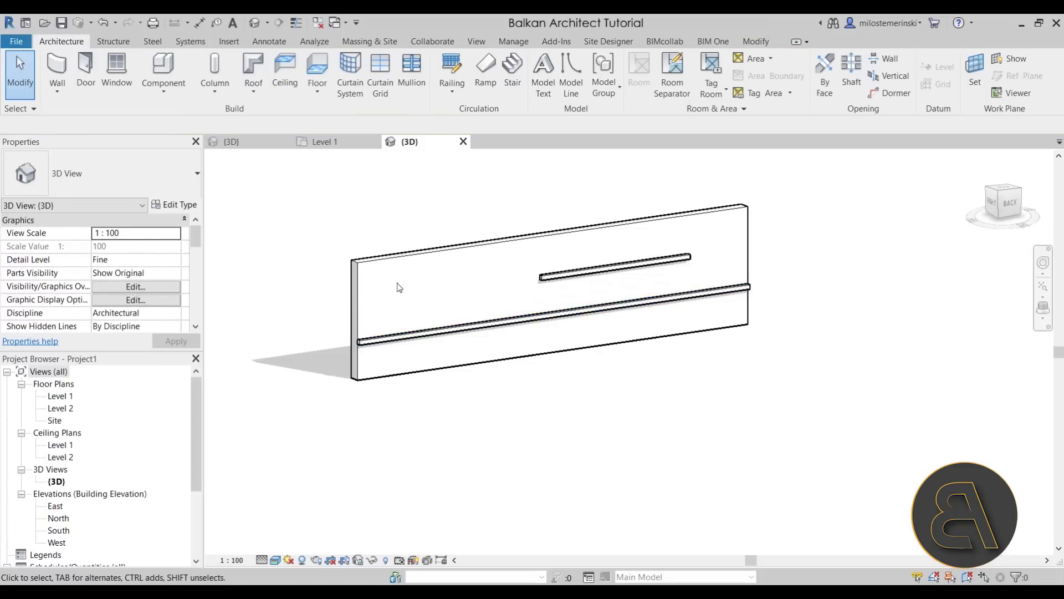
Step: Cut a vertical Wall Reveal into the wall face, about 2.4 m from the wall end farther from the short sweep
{"action": "left_click", "coordinate": [58, 82]}
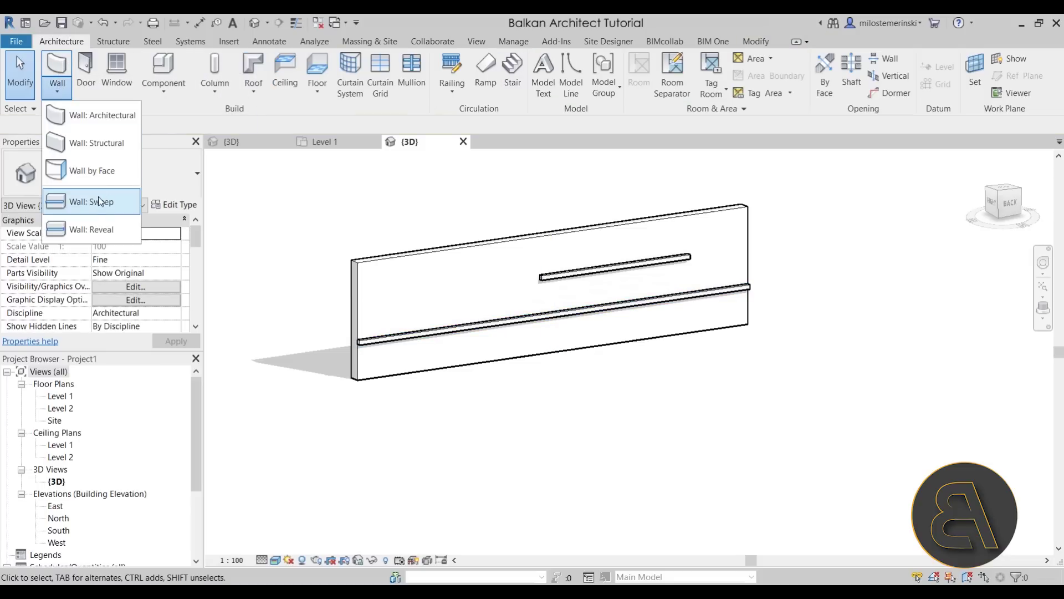
{"action": "left_click", "coordinate": [91, 231]}
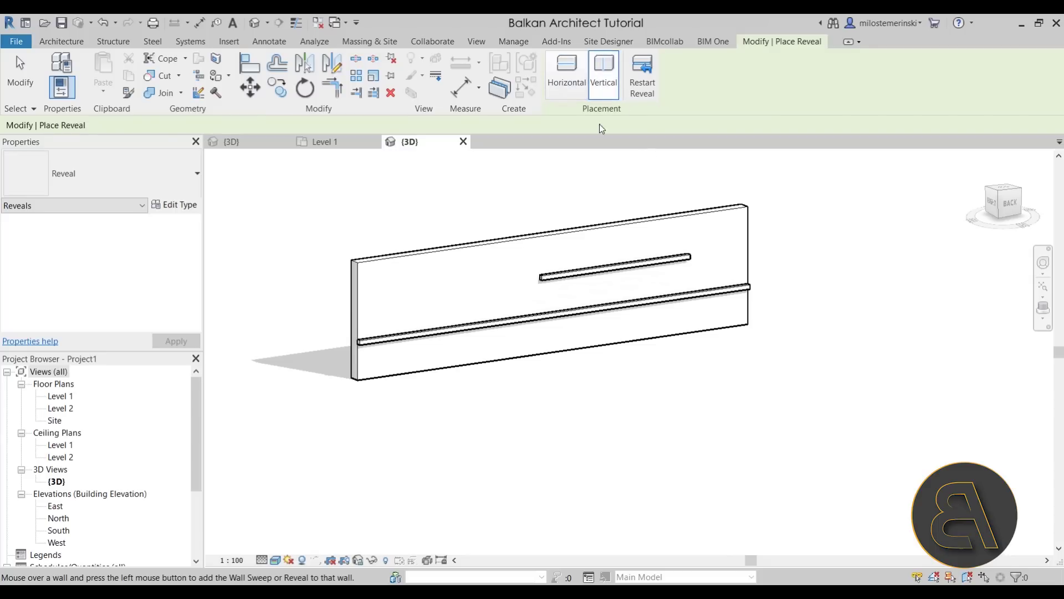
{"action": "key", "text": "Escape"}
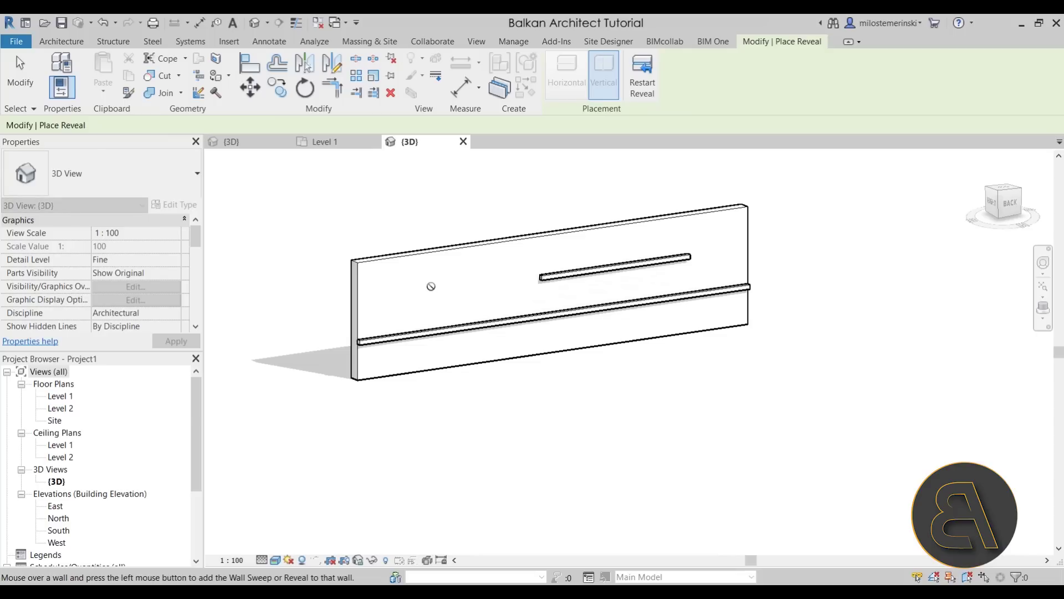
{"action": "scroll", "coordinate": [432, 286], "scroll_direction": "up", "scroll_amount": 3}
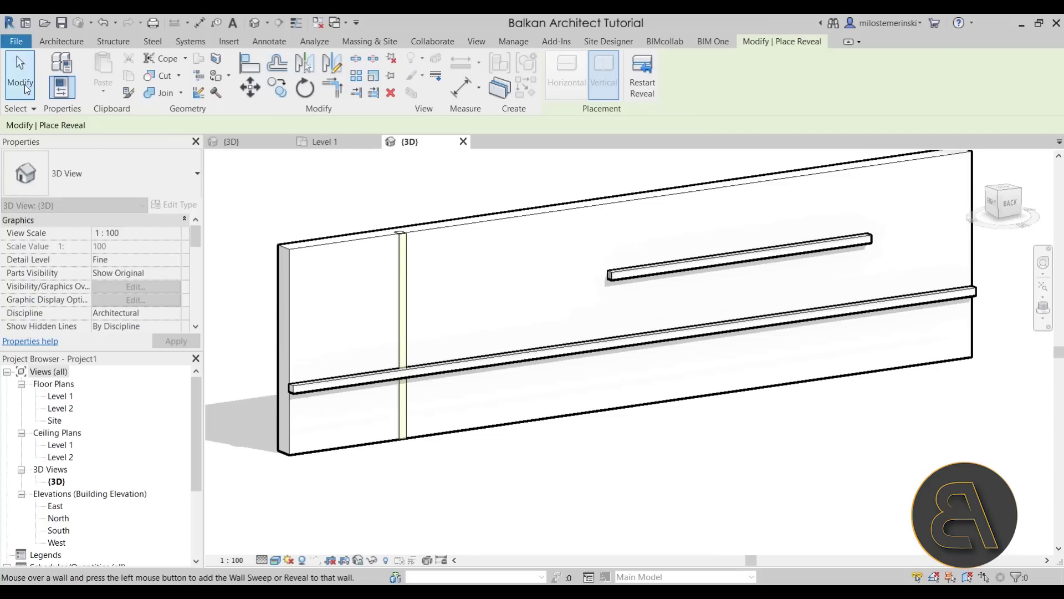
{"action": "left_click", "coordinate": [20, 77]}
Step: Shorten the vertical reveal to about 1.62 m by lowering its top end and raising its bottom end to the lower cornice sweep
{"action": "scroll", "coordinate": [537, 305], "scroll_direction": "up", "scroll_amount": 4}
{"action": "middle_click_drag", "start_coordinate": [488, 311], "coordinate": [501, 357], "text": "shift"}
{"action": "middle_click_drag", "start_coordinate": [471, 289], "coordinate": [505, 263], "text": "shift"}
{"action": "scroll", "coordinate": [470, 352], "scroll_direction": "down", "scroll_amount": 5}
{"action": "left_click", "coordinate": [475, 242]}
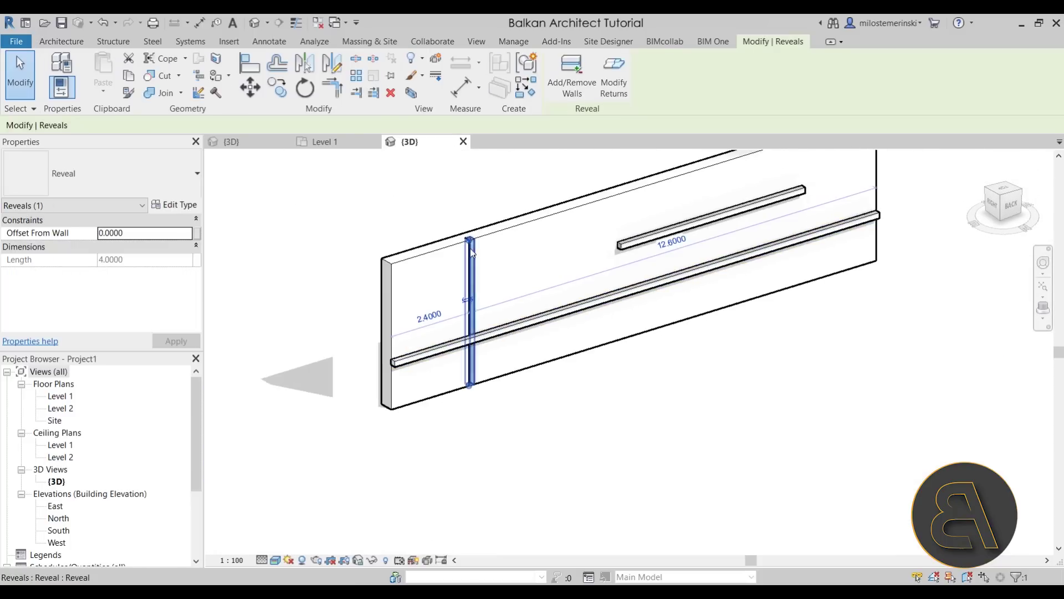
{"action": "scroll", "coordinate": [469, 219], "scroll_direction": "up", "scroll_amount": 4}
{"action": "left_click_drag", "start_coordinate": [467, 216], "coordinate": [472, 299]}
{"action": "middle_click_drag", "start_coordinate": [511, 330], "coordinate": [509, 231]}
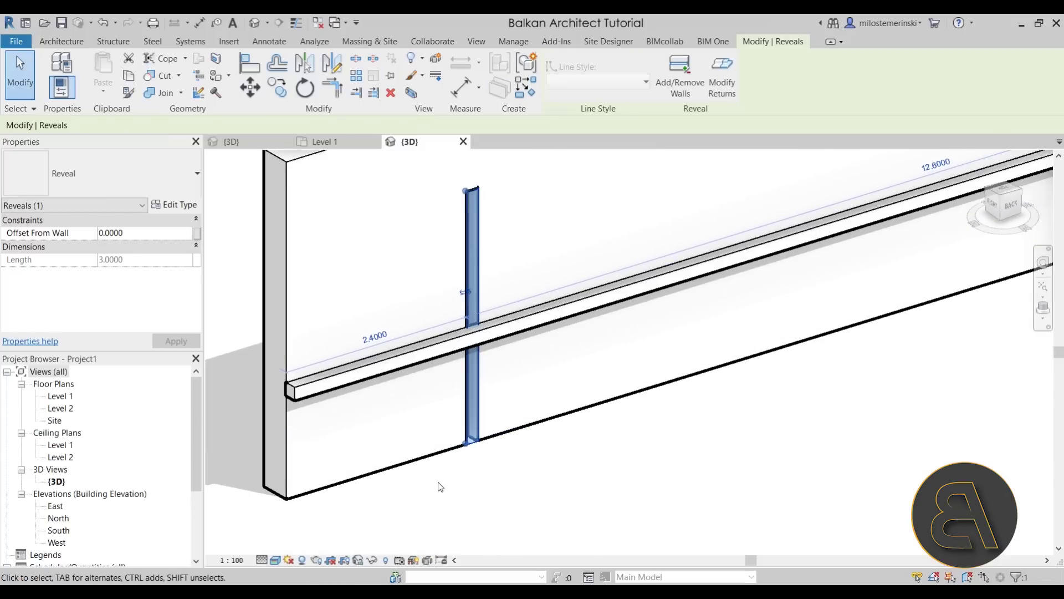
{"action": "left_click_drag", "start_coordinate": [472, 448], "coordinate": [469, 327]}
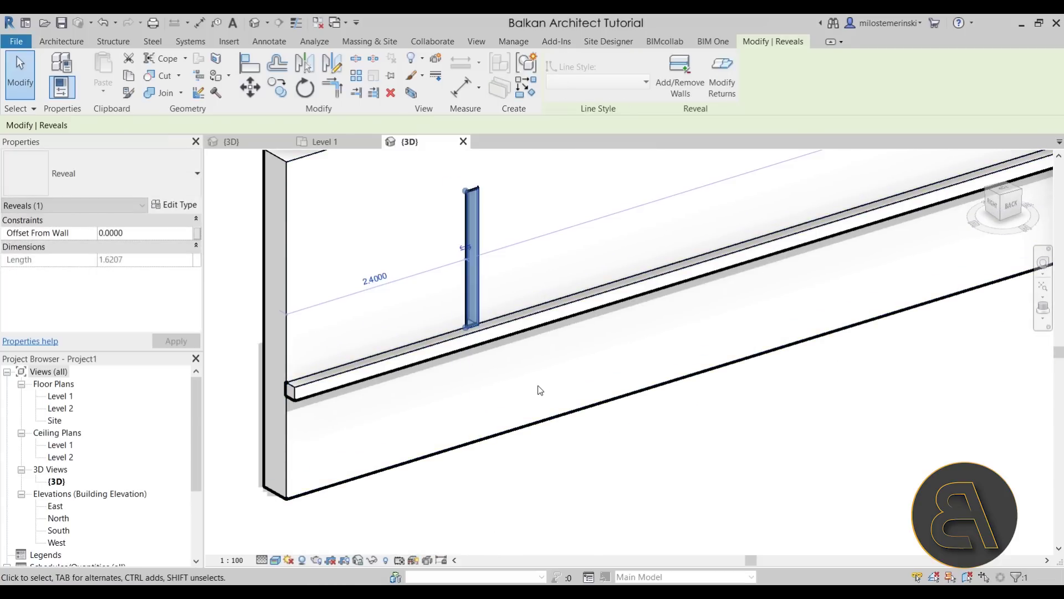
{"action": "key", "text": "Escape"}
{"action": "mouse_move", "coordinate": [494, 375]}
{"action": "middle_mouse_down", "text": "shift"}
{"action": "mouse_move", "coordinate": [488, 368]}
{"action": "mouse_move", "coordinate": [510, 377]}
{"action": "middle_mouse_up", "text": "shift"}
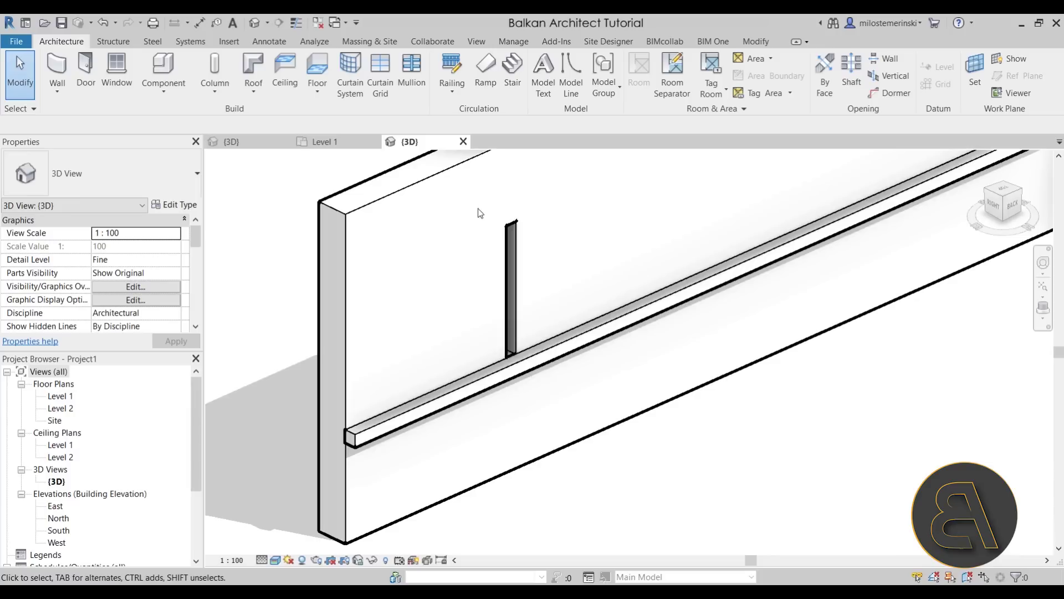
Step: Extend the top end of the vertical reveal back up to the wall's top edge
{"action": "left_click", "coordinate": [514, 224]}
{"action": "left_click_drag", "start_coordinate": [513, 222], "coordinate": [506, 152]}
{"action": "middle_click_drag", "start_coordinate": [505, 190], "coordinate": [486, 264]}
{"action": "left_click_drag", "start_coordinate": [486, 264], "coordinate": [487, 216]}
{"action": "left_click", "coordinate": [526, 246]}
{"action": "scroll", "coordinate": [575, 330], "scroll_direction": "down", "scroll_amount": 3}
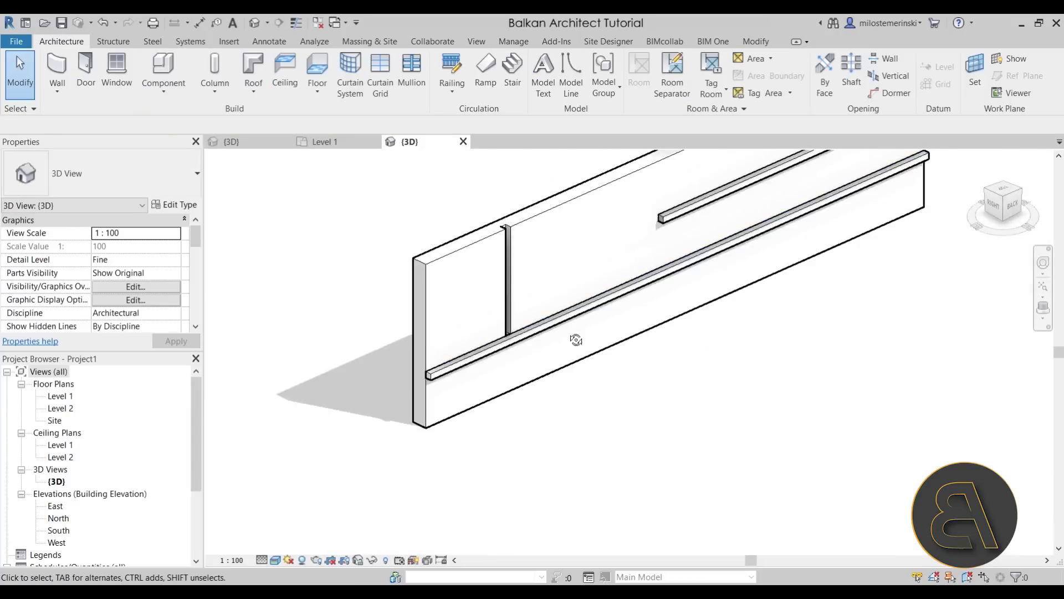
{"action": "mouse_move", "coordinate": [540, 344]}
{"action": "middle_mouse_down", "text": "shift"}
{"action": "mouse_move", "coordinate": [473, 321]}
{"action": "mouse_move", "coordinate": [570, 368]}
{"action": "mouse_move", "coordinate": [581, 362]}
{"action": "mouse_move", "coordinate": [536, 331]}
{"action": "middle_mouse_up", "text": "shift"}
Step: Open the type properties of the long lower Cornice sweep
{"action": "left_click", "coordinate": [516, 312]}
{"action": "scroll", "coordinate": [127, 309], "scroll_direction": "down", "scroll_amount": 3}
{"action": "scroll", "coordinate": [127, 309], "scroll_direction": "up", "scroll_amount": 3}
{"action": "scroll", "coordinate": [126, 269], "scroll_direction": "down", "scroll_amount": 3}
{"action": "scroll", "coordinate": [129, 299], "scroll_direction": "up", "scroll_amount": 3}
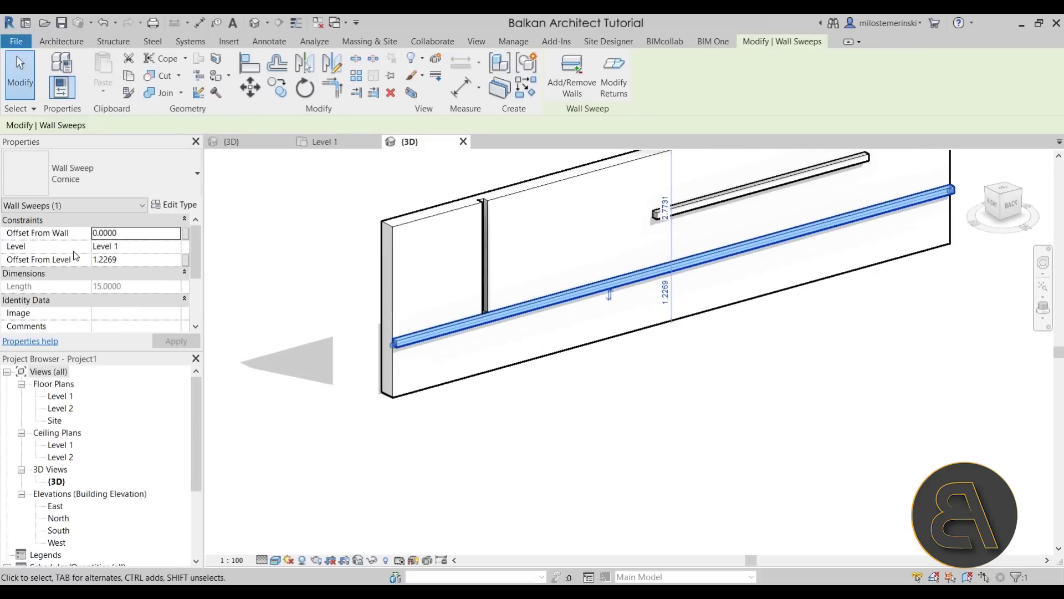
{"action": "left_click", "coordinate": [176, 206]}
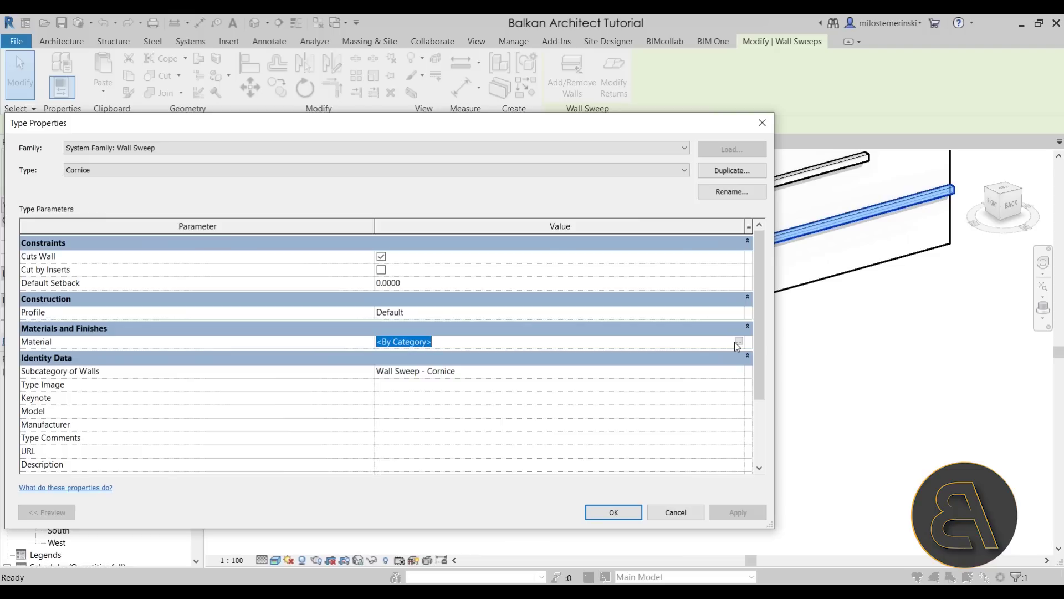
Step: Review the available profiles and remaining parameters in the Cornice sweep's type properties, and close them without changes
{"action": "left_click", "coordinate": [150, 313]}
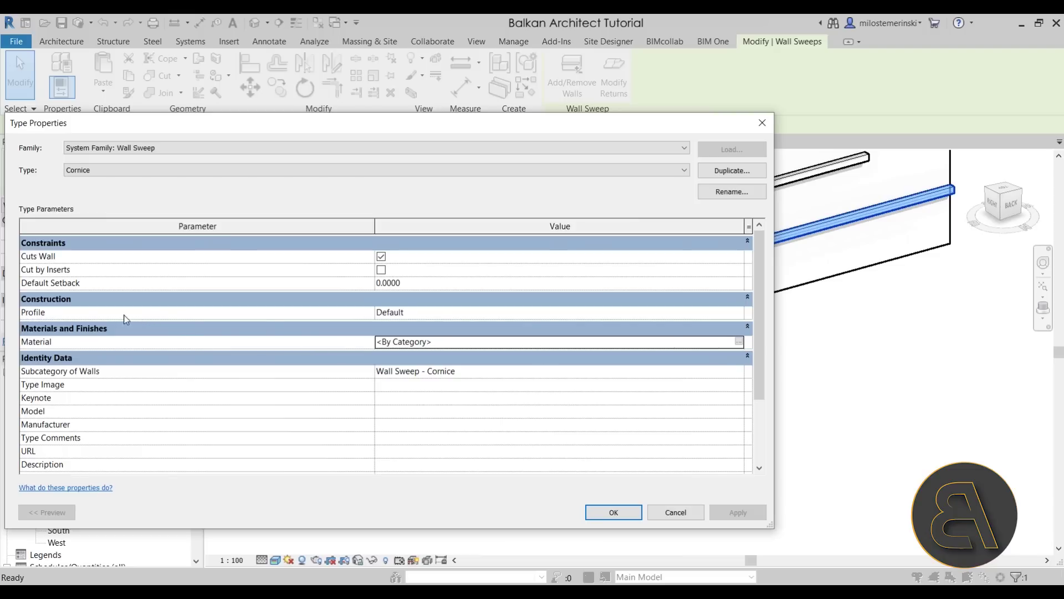
{"action": "left_click", "coordinate": [410, 313]}
{"action": "left_click", "coordinate": [738, 313]}
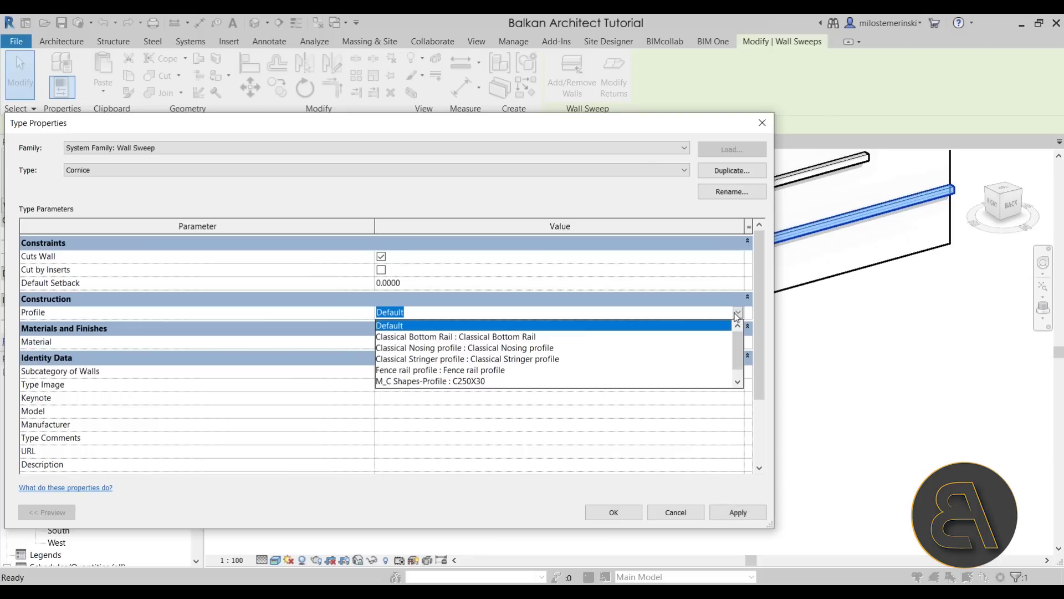
{"action": "scroll", "coordinate": [643, 350], "scroll_direction": "down", "scroll_amount": 1}
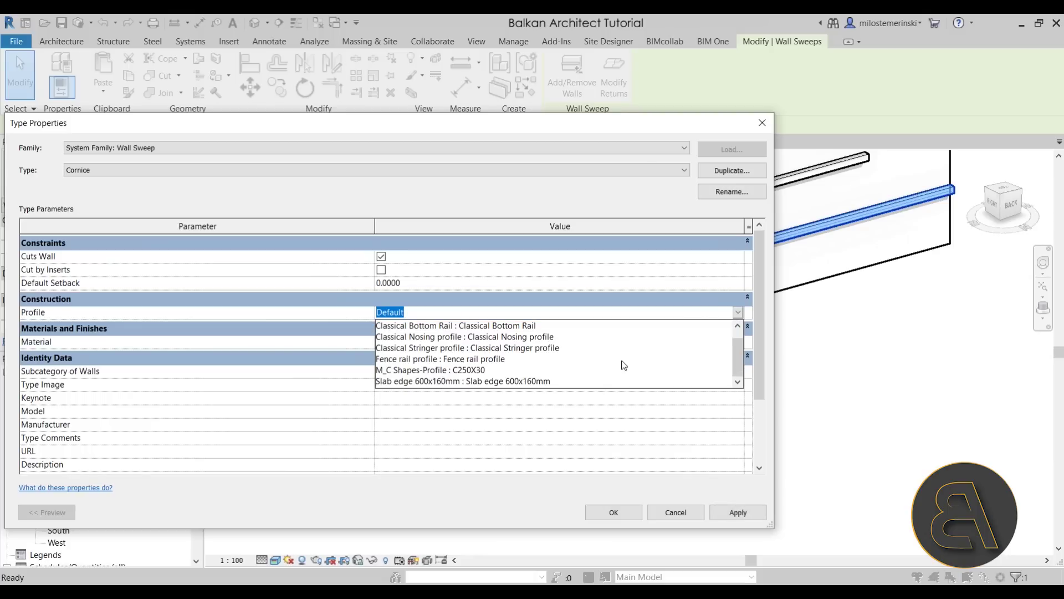
{"action": "scroll", "coordinate": [624, 365], "scroll_direction": "up", "scroll_amount": 1}
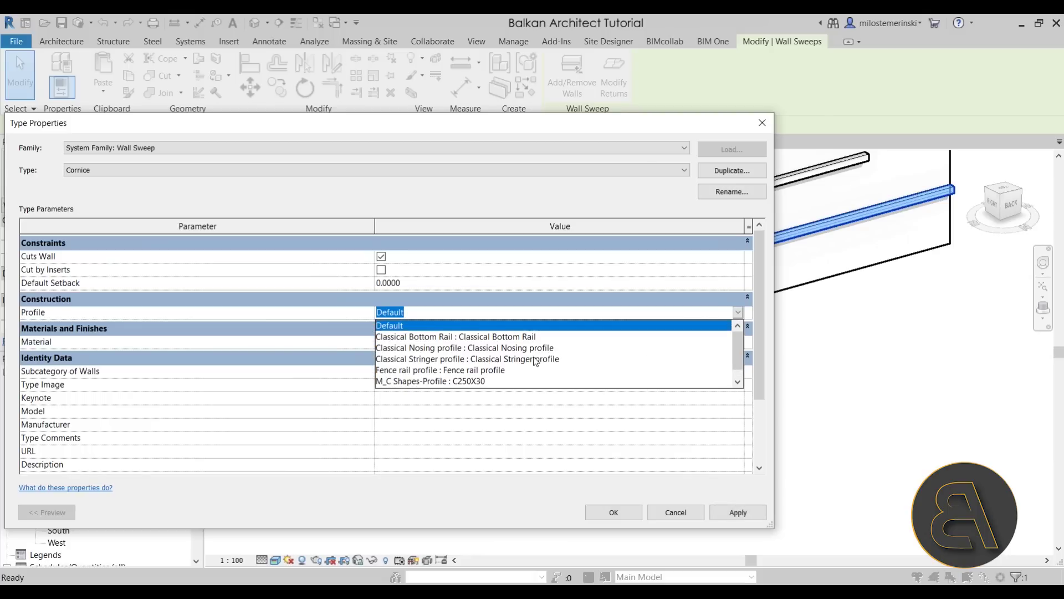
{"action": "left_click", "coordinate": [668, 518]}
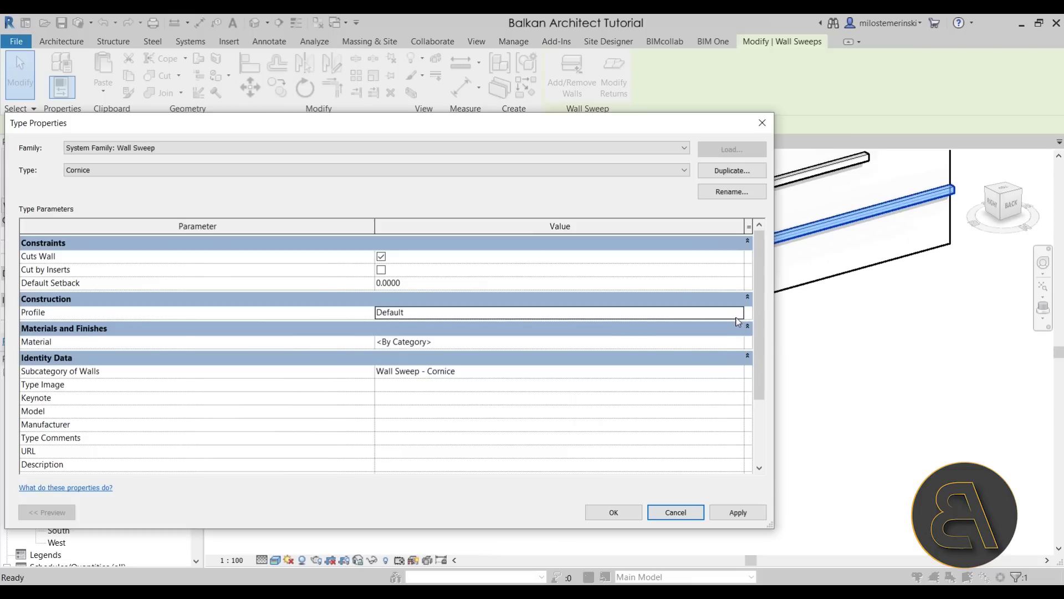
{"action": "scroll", "coordinate": [627, 365], "scroll_direction": "down", "scroll_amount": 2}
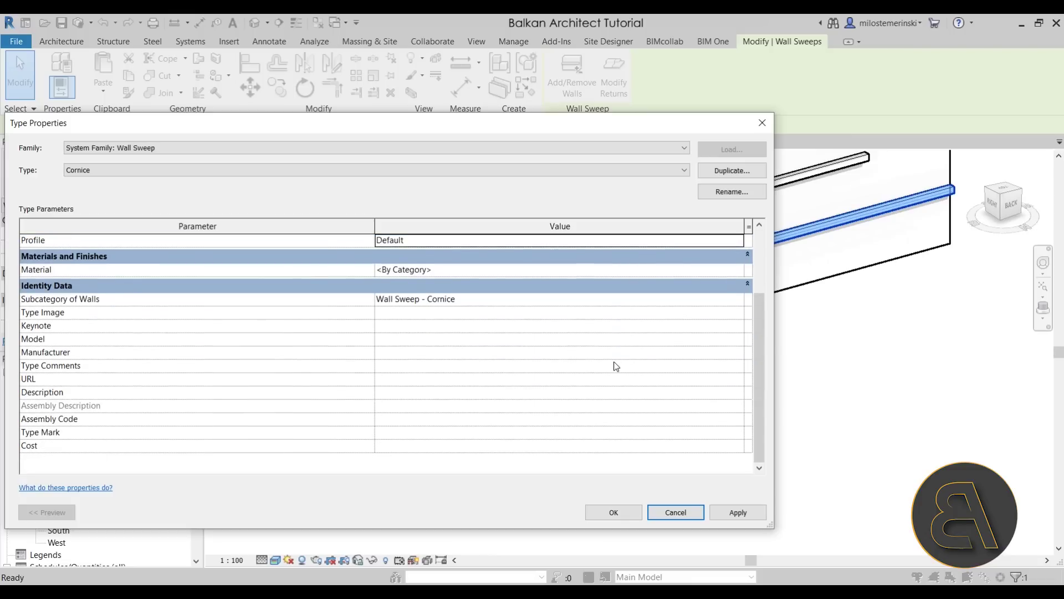
{"action": "left_click", "coordinate": [680, 513]}
{"action": "left_click", "coordinate": [556, 392]}
{"action": "left_click", "coordinate": [566, 295]}
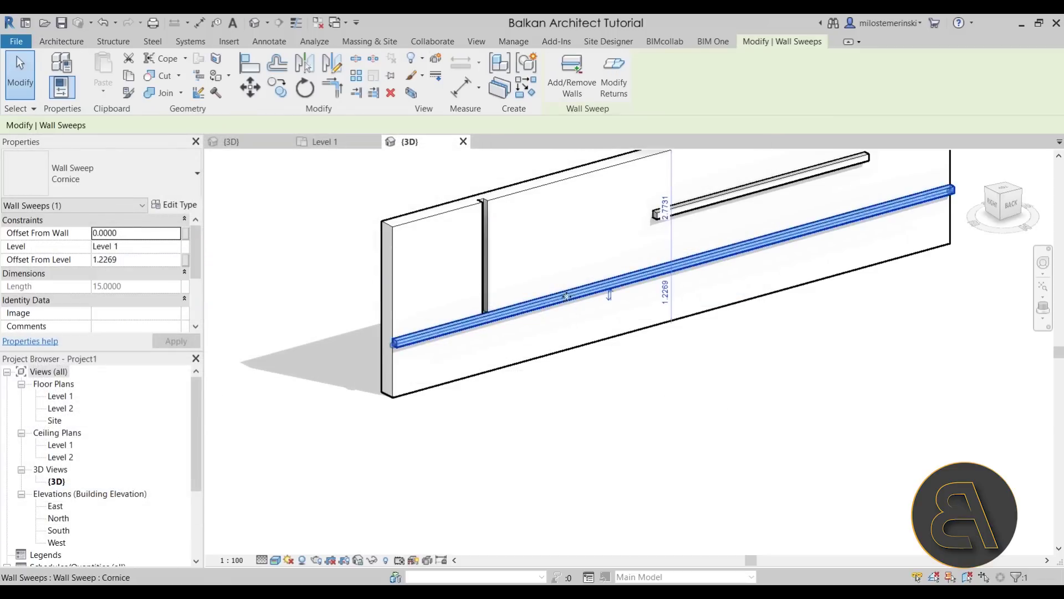
{"action": "scroll", "coordinate": [565, 298], "scroll_direction": "down", "scroll_amount": 2}
{"action": "middle_click_drag", "start_coordinate": [597, 325], "coordinate": [615, 335], "text": "shift"}
{"action": "scroll", "coordinate": [482, 260], "scroll_direction": "up", "scroll_amount": 2}
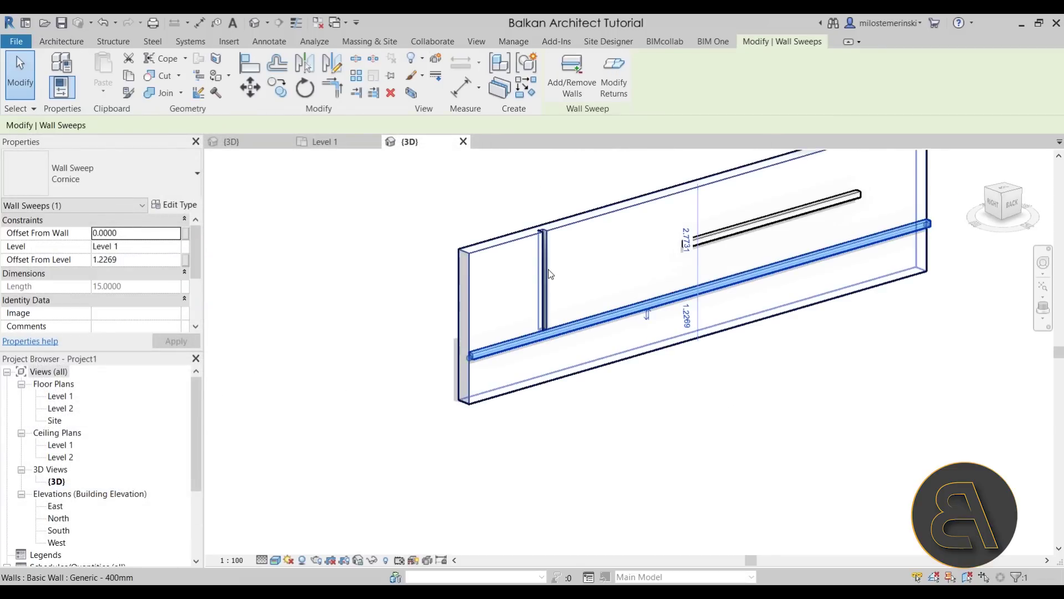
{"action": "key", "text": "Escape"}
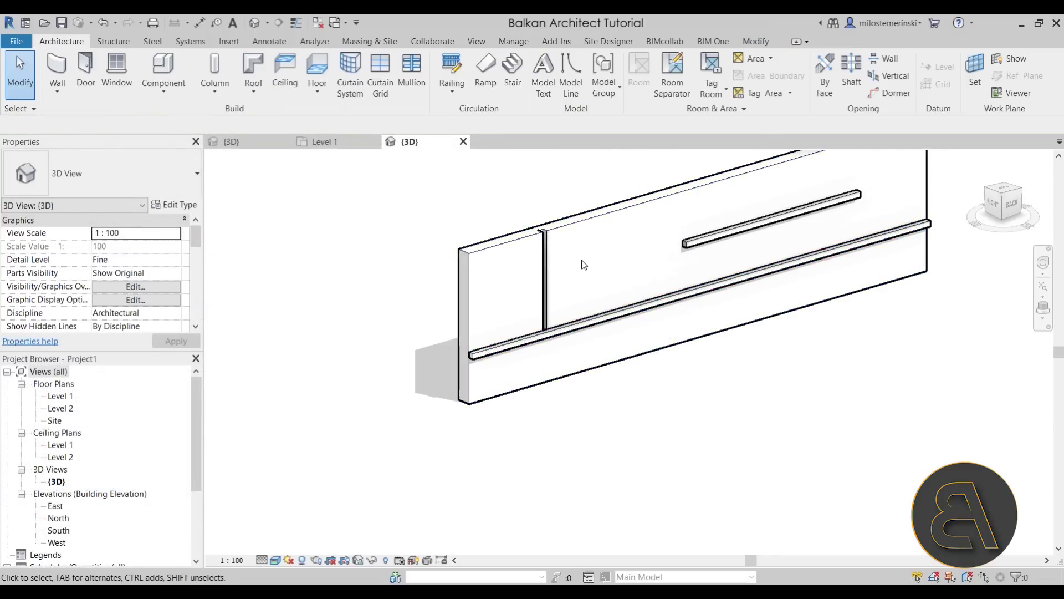
{"action": "left_click", "coordinate": [568, 327]}
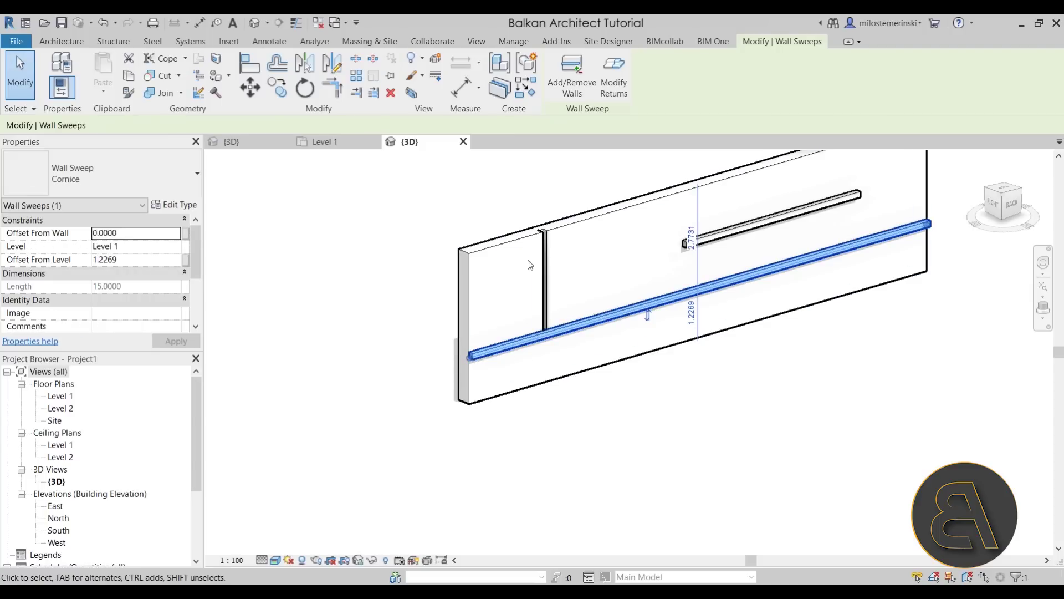
{"action": "key", "text": "Escape"}
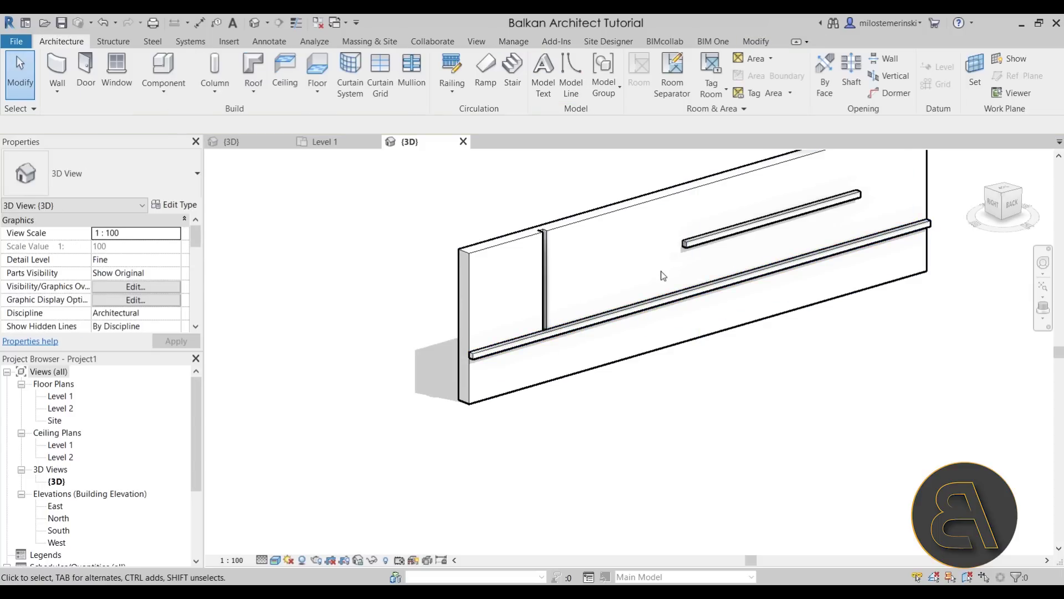
Step: Draw a 12.1 m long Exterior - Block on Mtl. Stud wall in the empty space beside the test wall, parallel to it
{"action": "scroll", "coordinate": [350, 254], "scroll_direction": "down", "scroll_amount": 1}
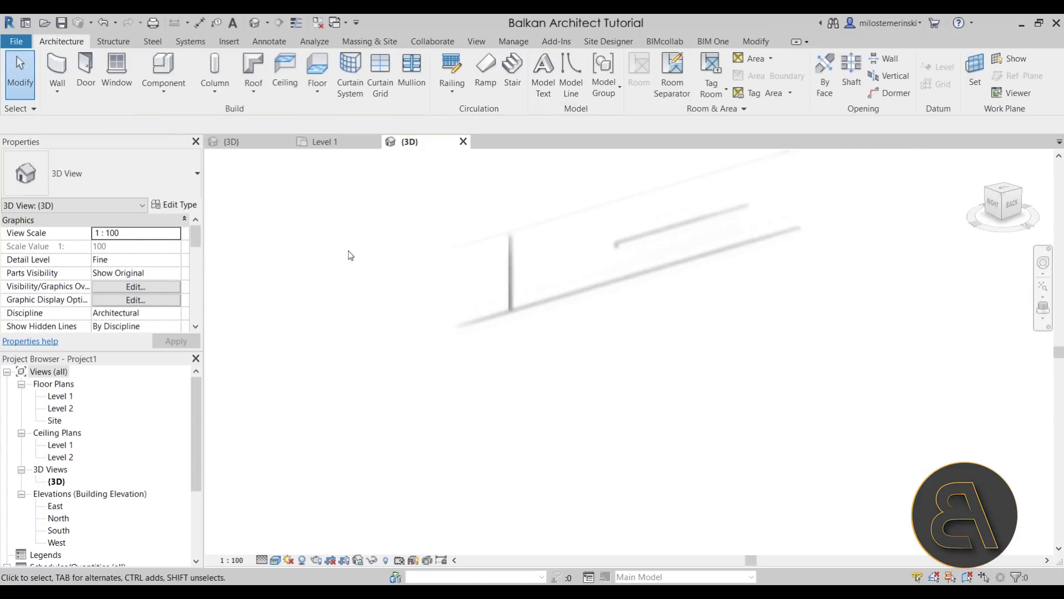
{"action": "left_click", "coordinate": [57, 67]}
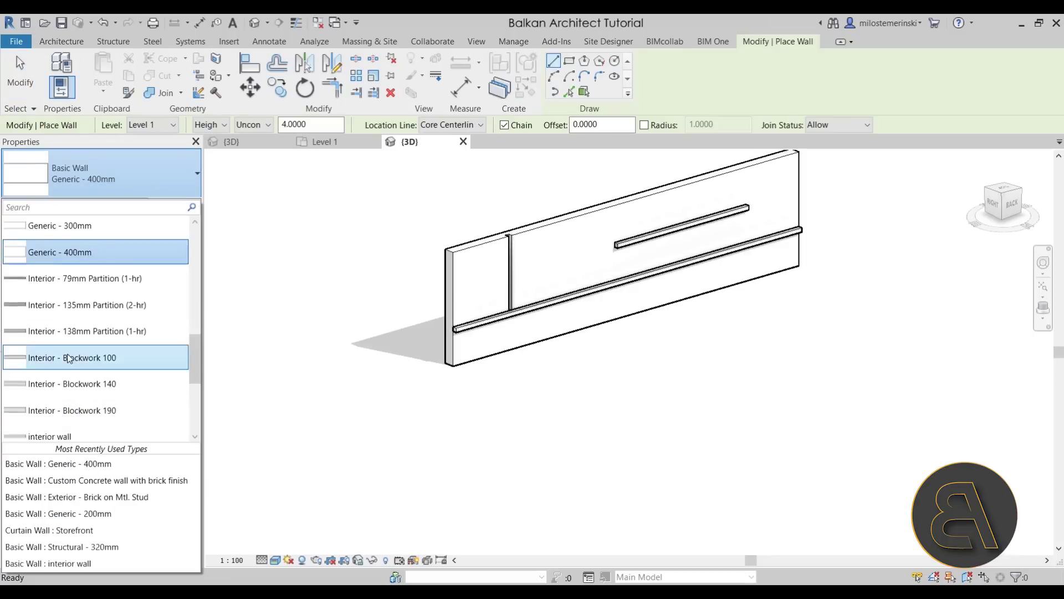
{"action": "scroll", "coordinate": [66, 298], "scroll_direction": "up", "scroll_amount": 5}
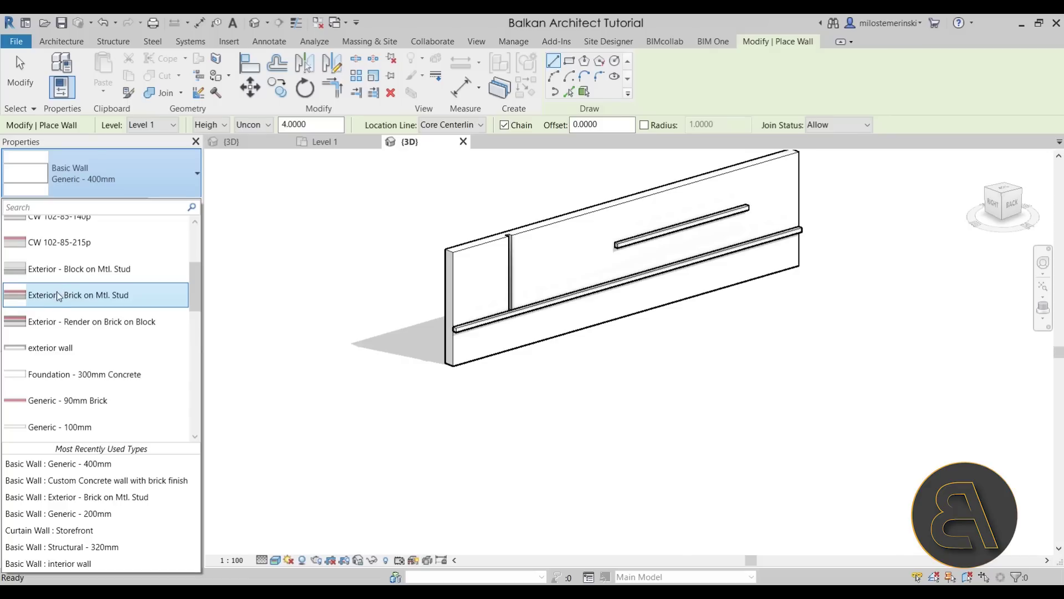
{"action": "left_click", "coordinate": [52, 295]}
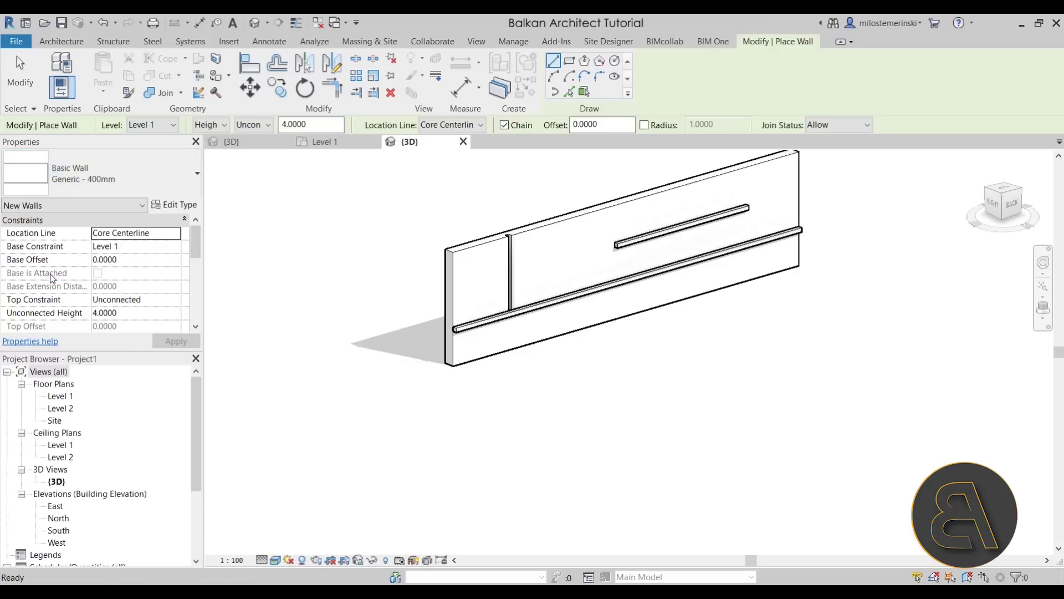
{"action": "left_click", "coordinate": [608, 503]}
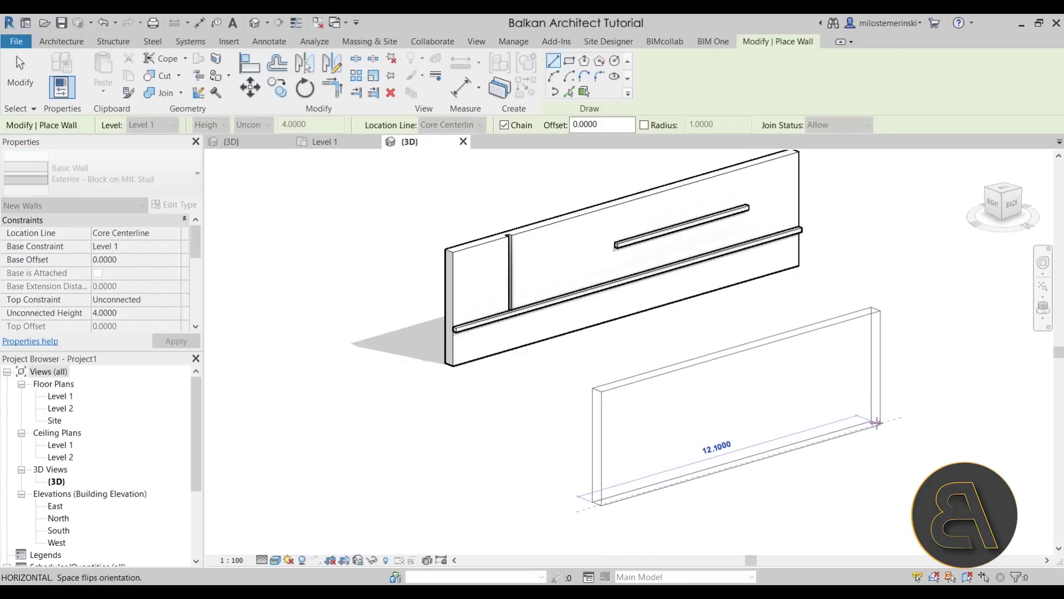
{"action": "left_click", "coordinate": [882, 423]}
{"action": "key", "text": "Escape"}
{"action": "key", "text": "Escape"}
Step: Change the new 12.1 m wall's type to Exterior - Render on Brick on Block
{"action": "middle_click_drag", "start_coordinate": [622, 488], "coordinate": [447, 307], "text": "shift"}
{"action": "left_click", "coordinate": [447, 306]}
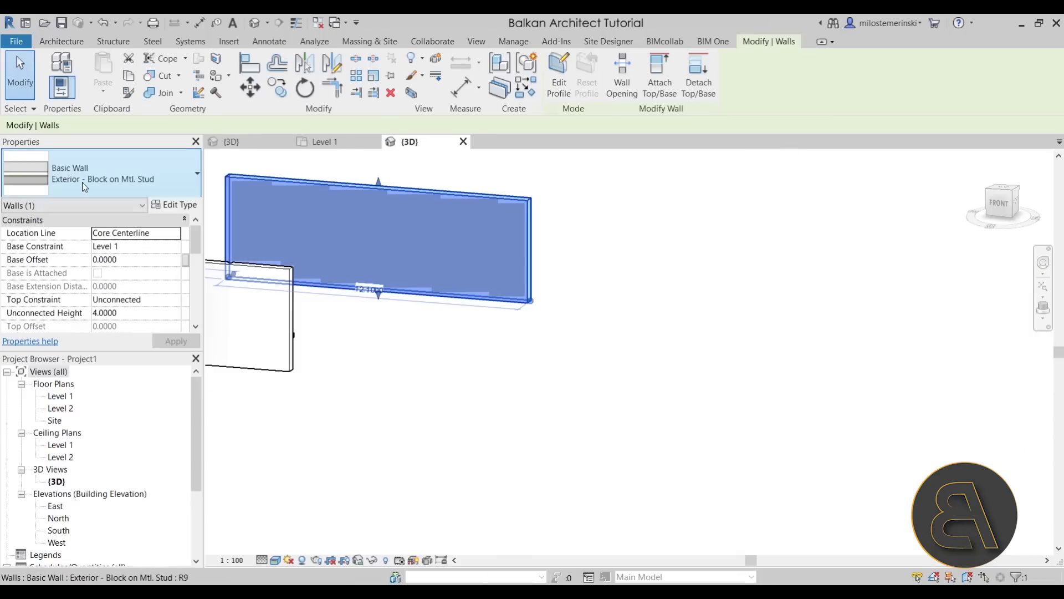
{"action": "left_click", "coordinate": [100, 173]}
{"action": "scroll", "coordinate": [74, 239], "scroll_direction": "up", "scroll_amount": 1}
{"action": "left_click", "coordinate": [75, 302]}
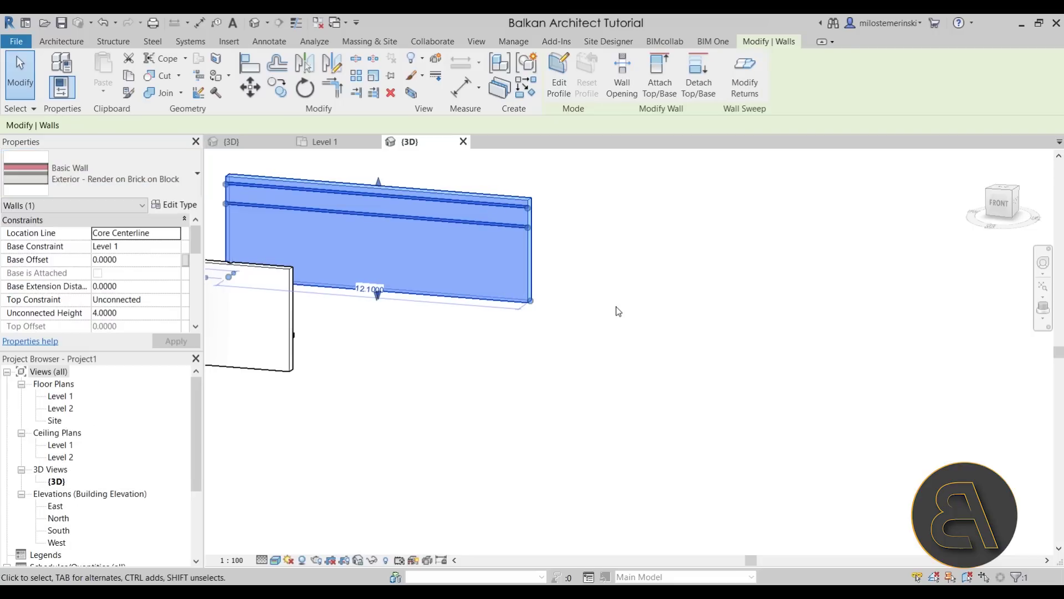
Step: Examine the two built-in horizontal bands near the top of the Render on Brick on Block wall and check whether they select separately
{"action": "left_click", "coordinate": [588, 327]}
{"action": "middle_click_drag", "start_coordinate": [546, 340], "coordinate": [332, 305], "text": "shift"}
{"action": "left_click", "coordinate": [267, 244]}
{"action": "scroll", "coordinate": [332, 305], "scroll_direction": "up", "scroll_amount": 5}
{"action": "key", "text": "Escape"}
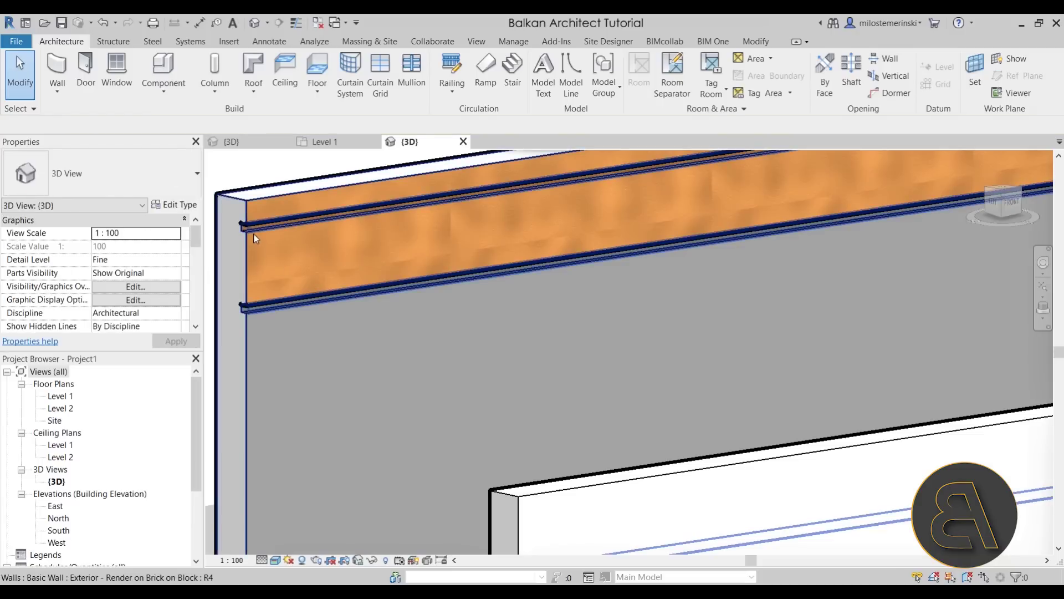
{"action": "left_click", "coordinate": [253, 233]}
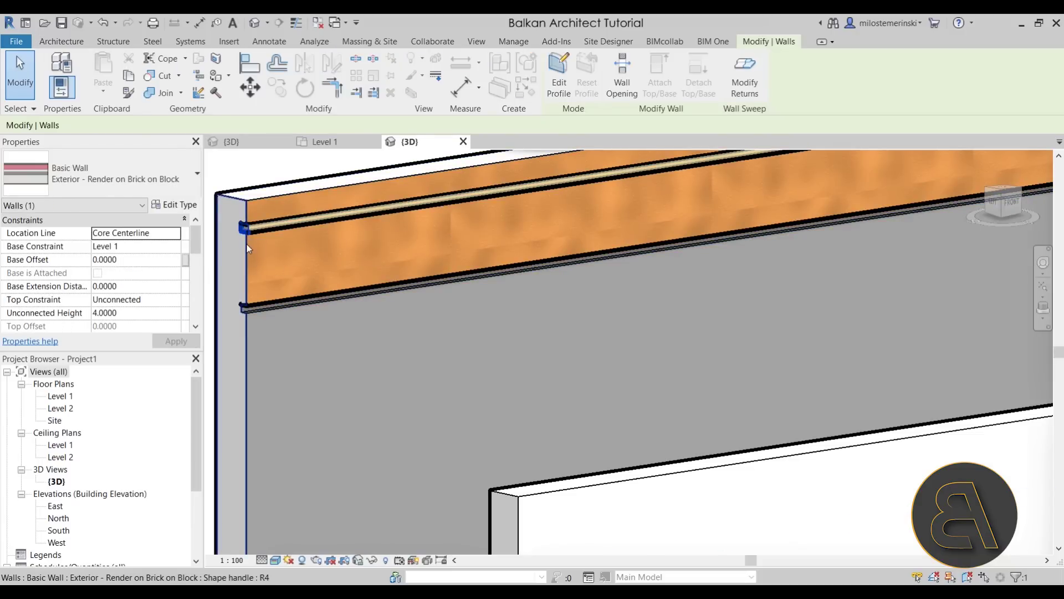
{"action": "scroll", "coordinate": [454, 337], "scroll_direction": "down", "scroll_amount": 5}
{"action": "middle_click_drag", "start_coordinate": [455, 337], "coordinate": [476, 353], "text": "shift"}
{"action": "scroll", "coordinate": [291, 254], "scroll_direction": "up", "scroll_amount": 8}
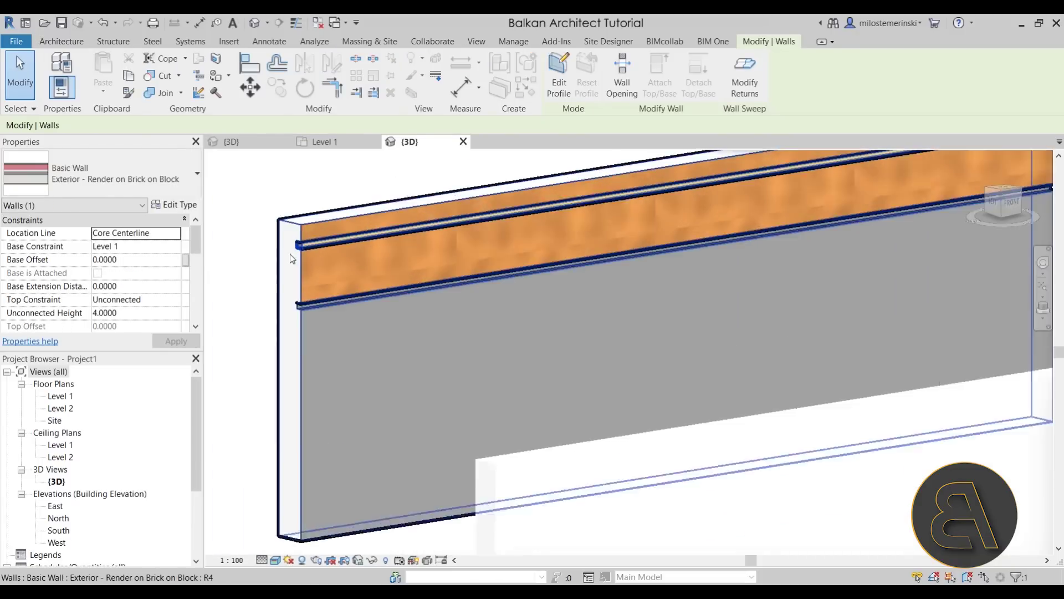
{"action": "scroll", "coordinate": [296, 254], "scroll_direction": "down", "scroll_amount": 6}
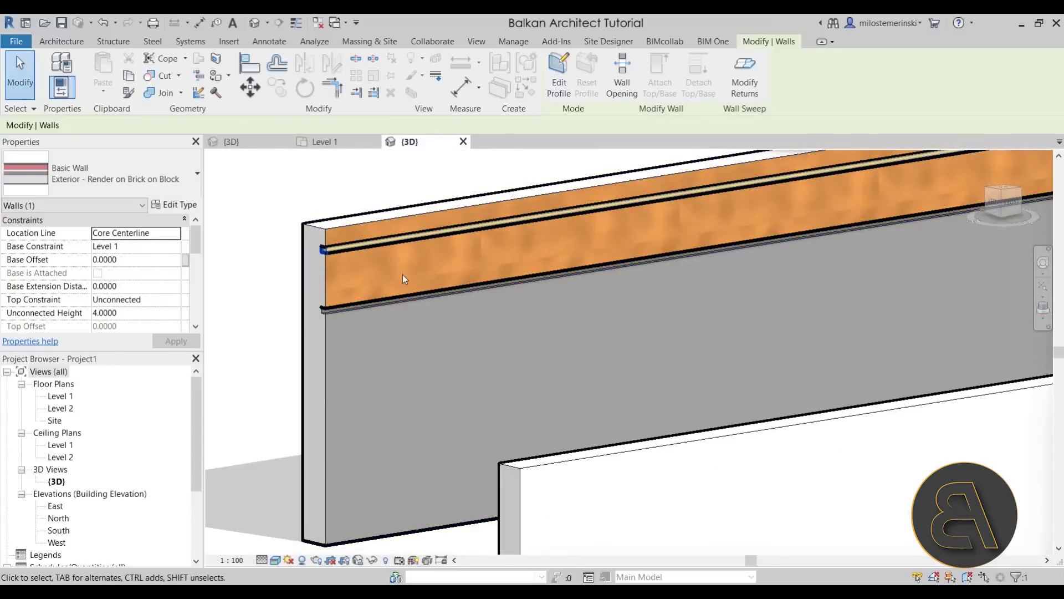
Step: Stretch the Render on Brick on Block wall upward to a height of about 4.71 m
{"action": "scroll", "coordinate": [403, 277], "scroll_direction": "down", "scroll_amount": 5}
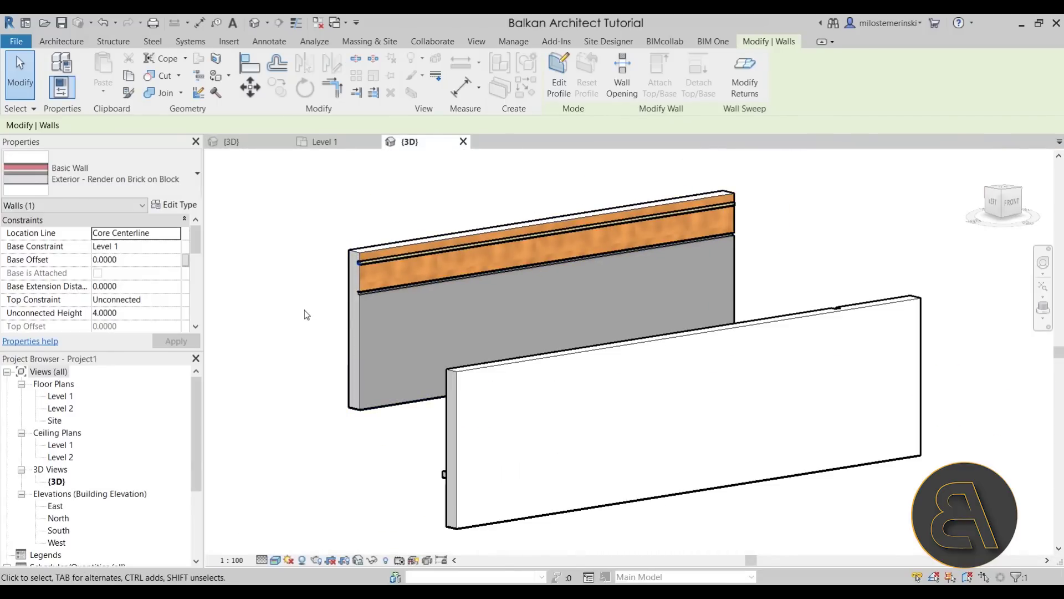
{"action": "left_click", "coordinate": [361, 314]}
{"action": "middle_click_drag", "start_coordinate": [391, 344], "coordinate": [393, 353], "text": "shift"}
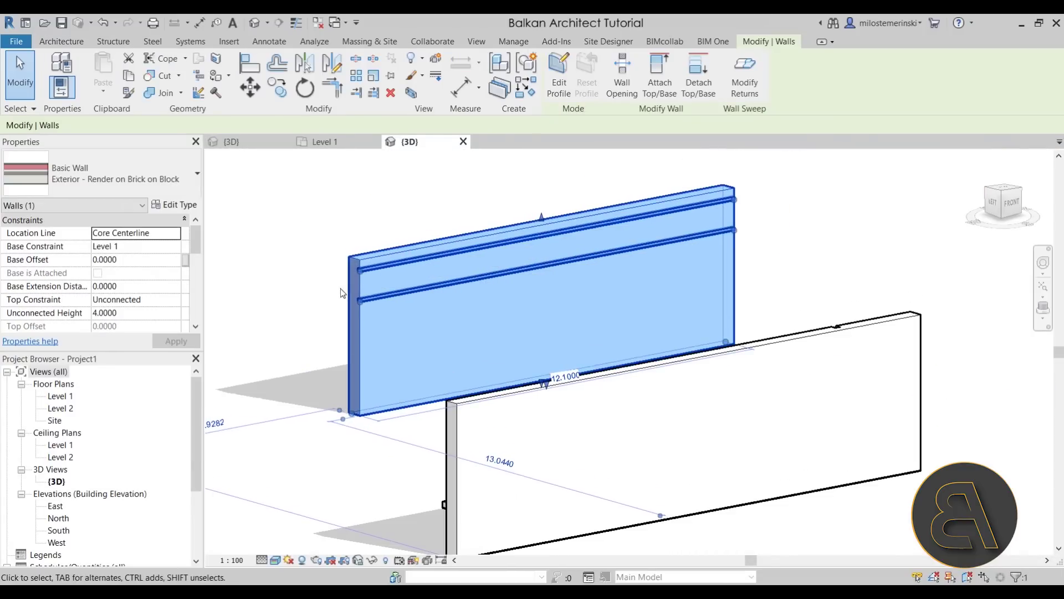
{"action": "left_click_drag", "start_coordinate": [550, 222], "coordinate": [551, 180]}
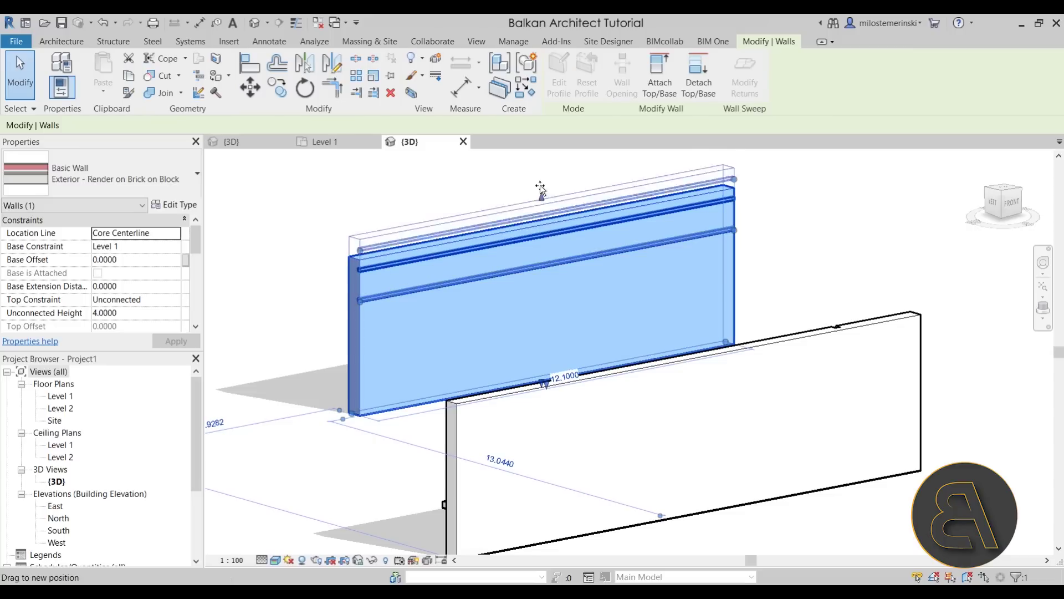
{"action": "left_click", "coordinate": [312, 262]}
{"action": "left_click", "coordinate": [403, 244]}
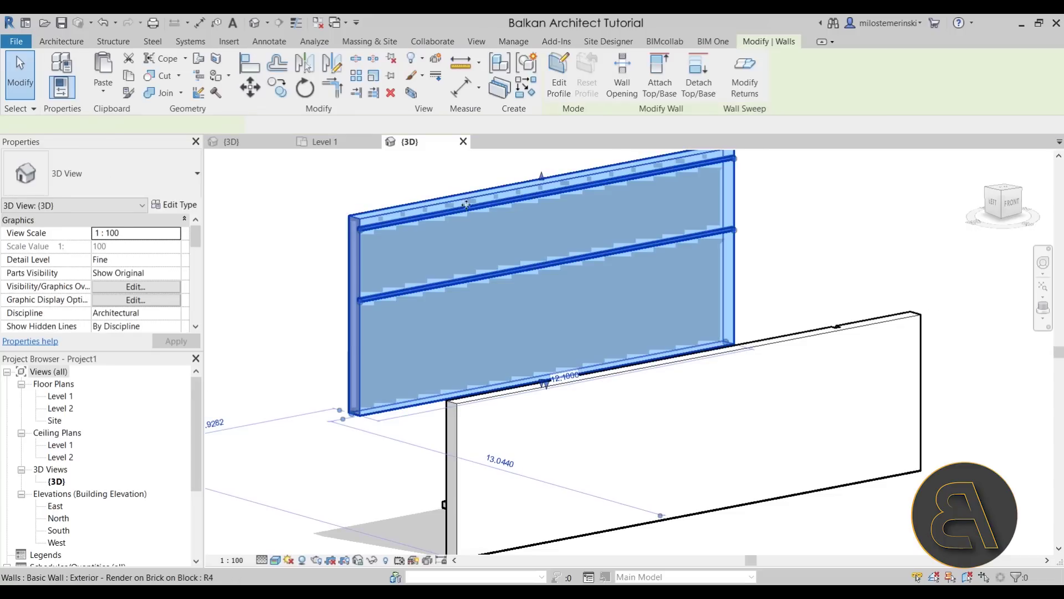
{"action": "mouse_move", "coordinate": [543, 178]}
{"action": "left_mouse_down"}
{"action": "mouse_move", "coordinate": [541, 296]}
{"action": "mouse_move", "coordinate": [542, 194]}
{"action": "left_mouse_up"}
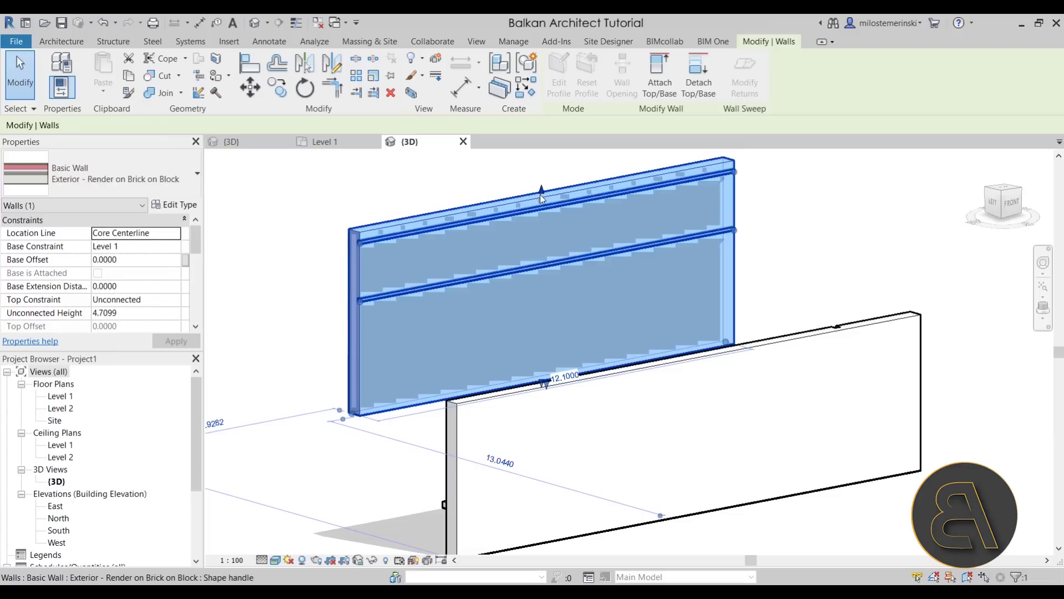
{"action": "key", "text": "Escape"}
{"action": "middle_click_drag", "start_coordinate": [373, 222], "coordinate": [251, 368], "text": "shift"}
{"action": "left_click", "coordinate": [578, 248]}
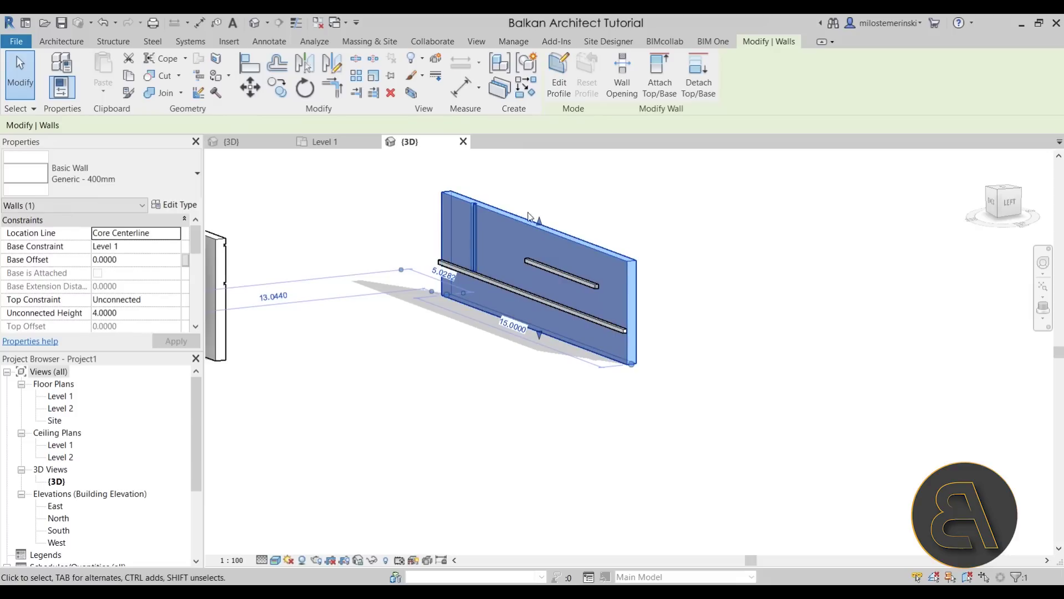
{"action": "left_click", "coordinate": [438, 327]}
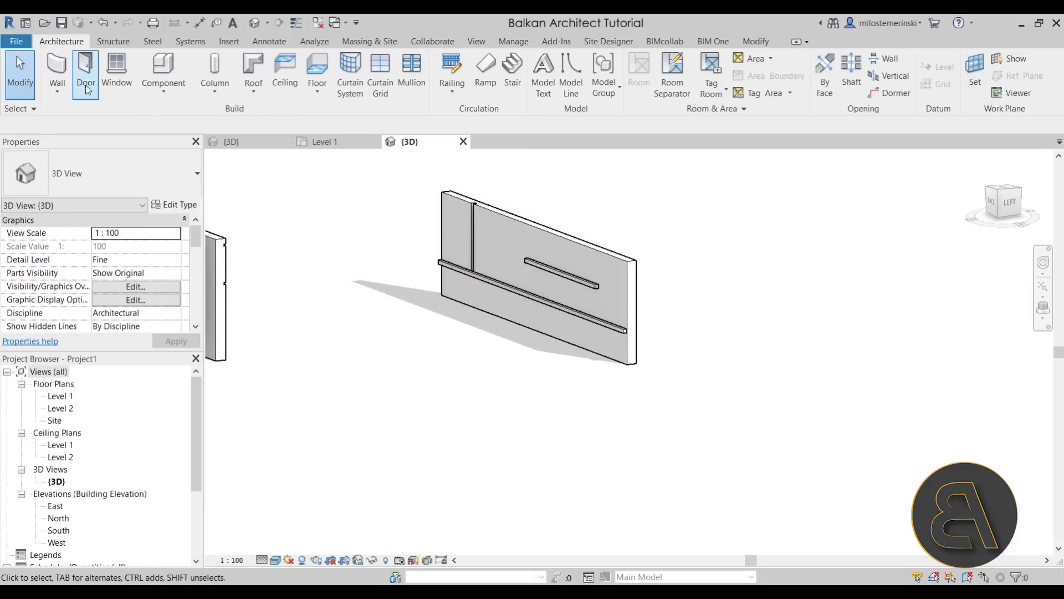
Step: Start a new wall of type Generic - 300mm and open its type properties
{"action": "left_click", "coordinate": [69, 85]}
{"action": "left_click", "coordinate": [104, 176]}
{"action": "scroll", "coordinate": [124, 333], "scroll_direction": "down", "scroll_amount": 3}
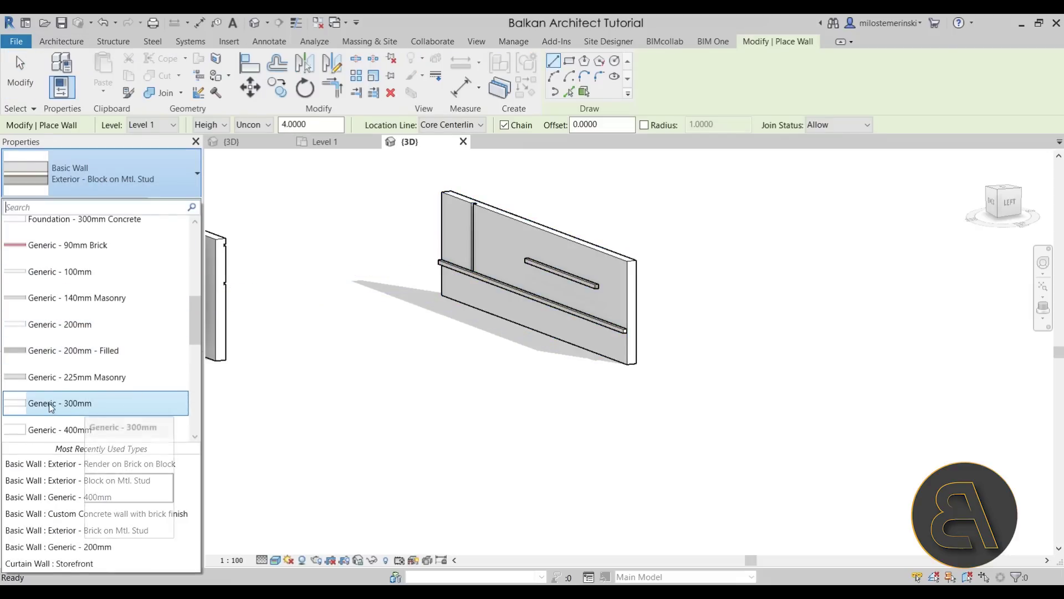
{"action": "left_click", "coordinate": [99, 412]}
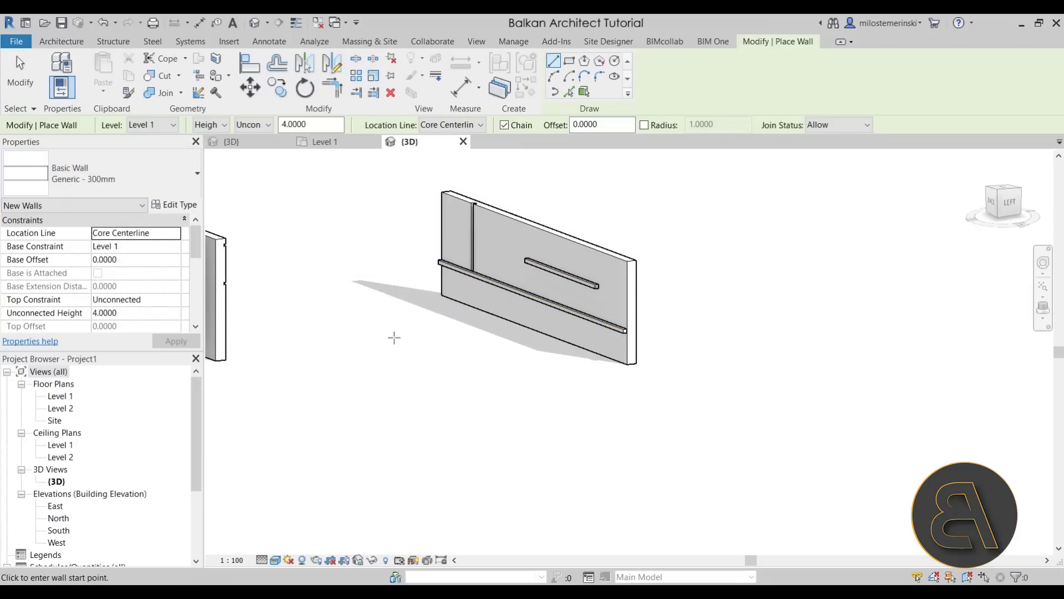
{"action": "left_click", "coordinate": [175, 210]}
Step: Show the wall type preview beside its parameters and switch it to Section: Modify type attributes
{"action": "left_click_drag", "start_coordinate": [363, 126], "coordinate": [501, 128]}
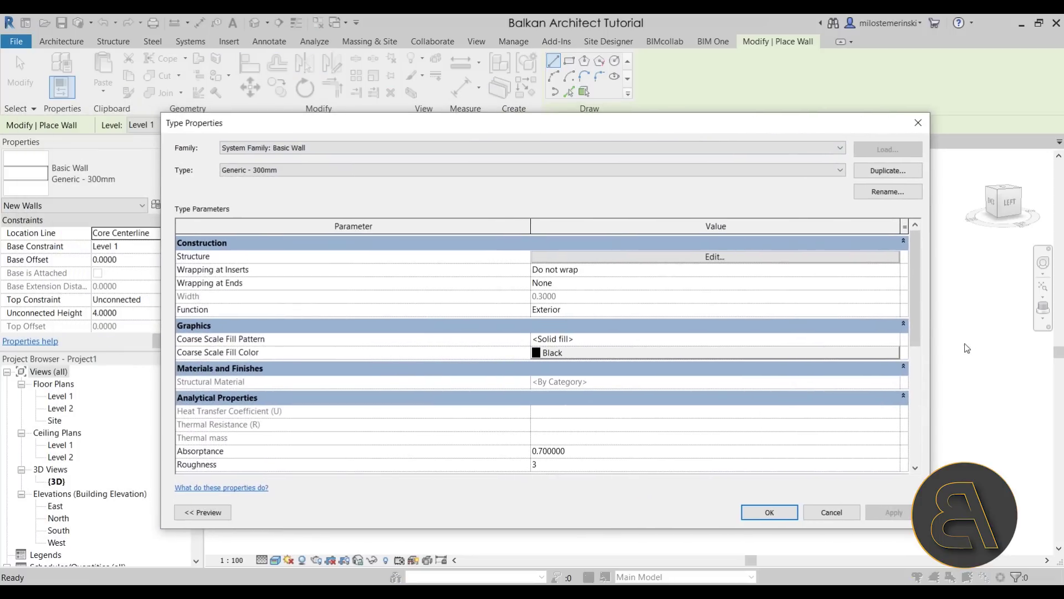
{"action": "left_click_drag", "start_coordinate": [931, 341], "coordinate": [647, 341]}
{"action": "left_click_drag", "start_coordinate": [332, 123], "coordinate": [506, 120]}
{"action": "left_click", "coordinate": [453, 515]}
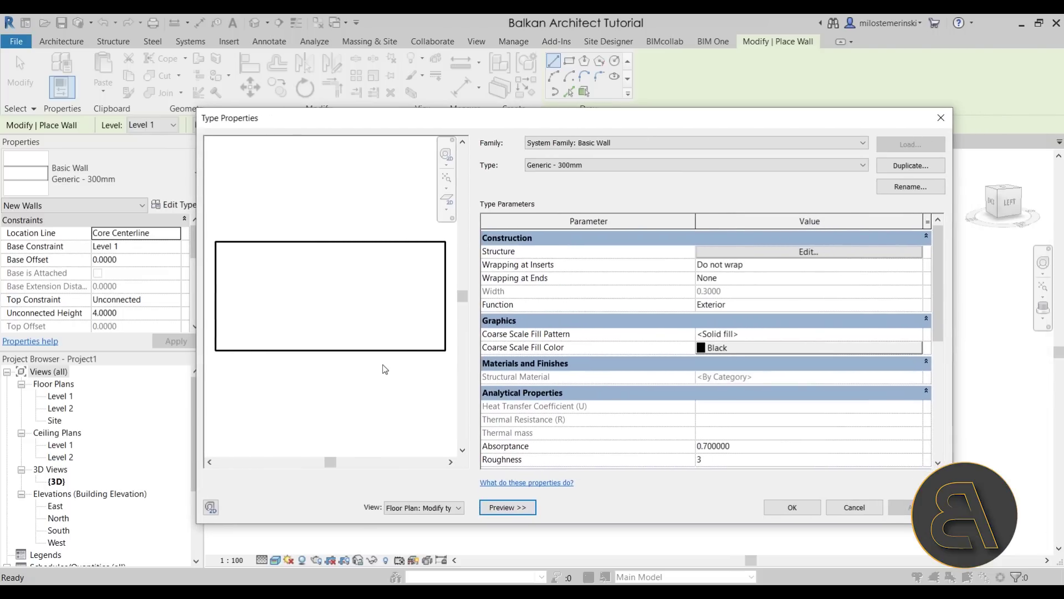
{"action": "left_click", "coordinate": [397, 514]}
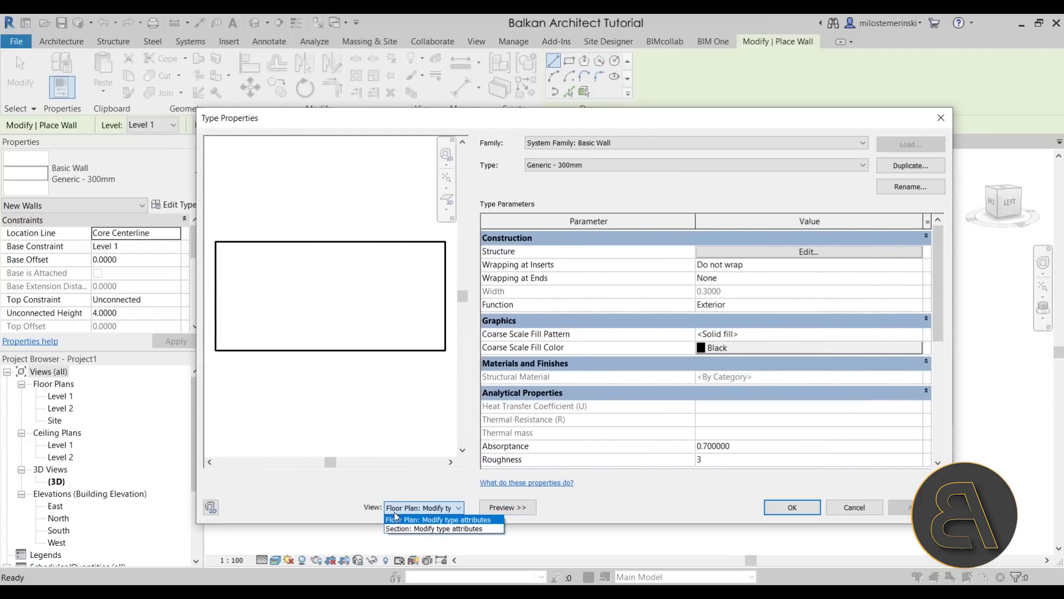
{"action": "left_click", "coordinate": [400, 527]}
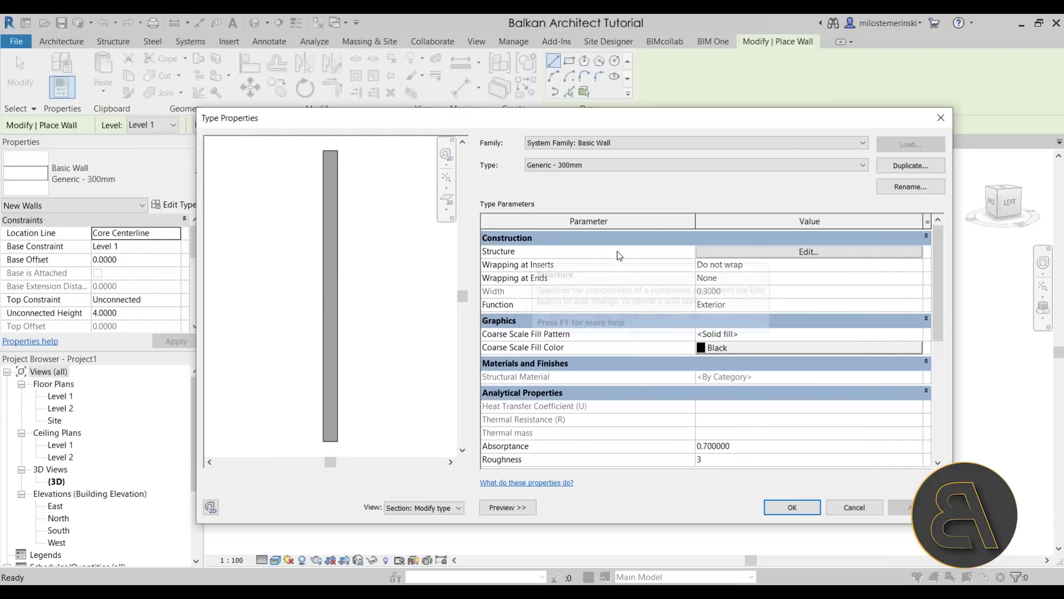
Step: Open the Generic - 300mm wall's structure and add one built-in wall sweep with the Default profile
{"action": "left_click", "coordinate": [766, 253]}
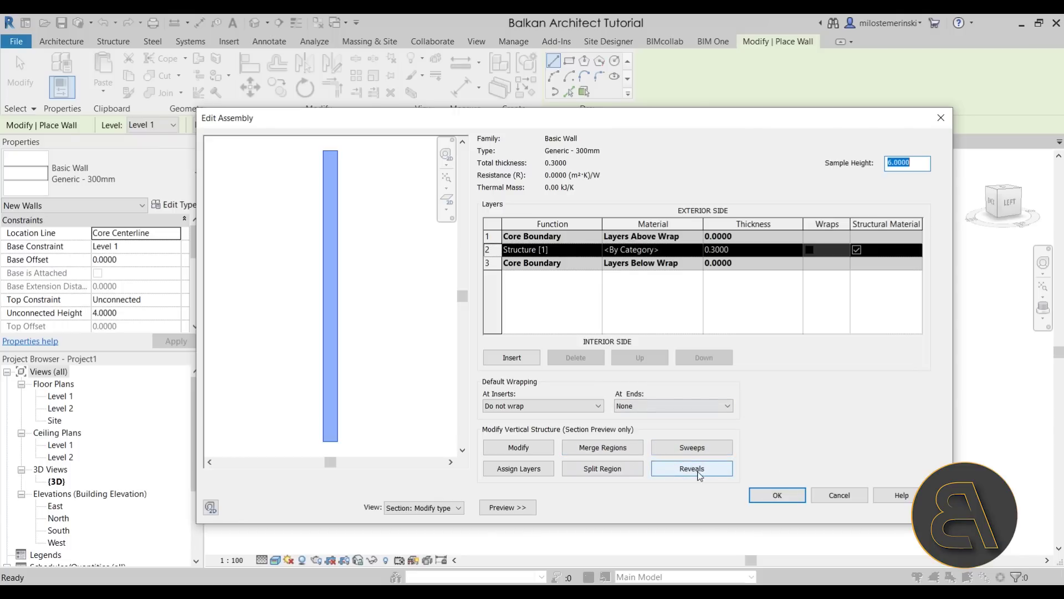
{"action": "left_click", "coordinate": [679, 453]}
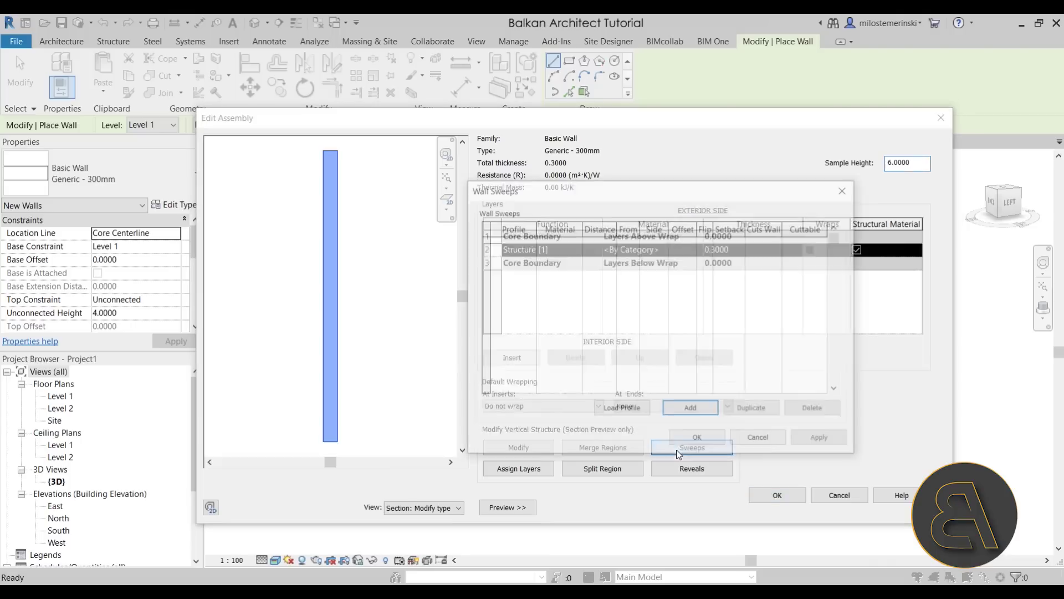
{"action": "left_click_drag", "start_coordinate": [553, 196], "coordinate": [600, 192]}
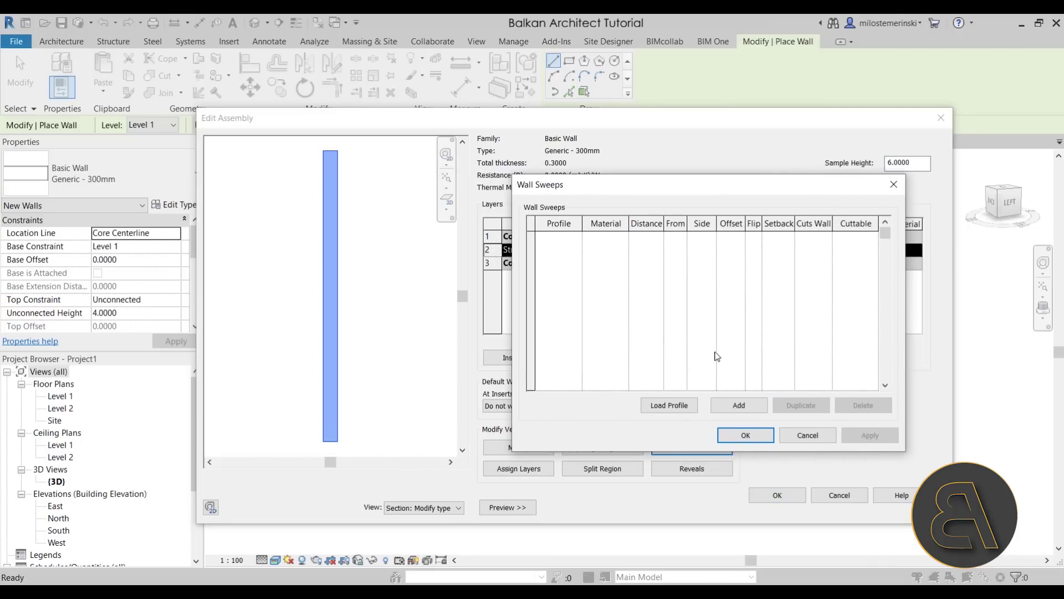
{"action": "left_click", "coordinate": [739, 405]}
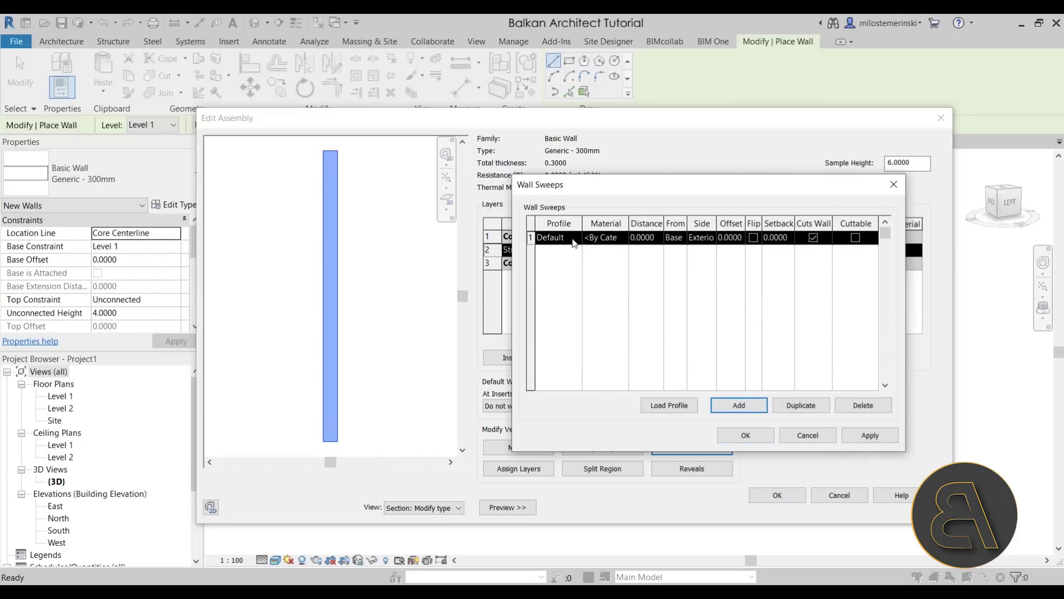
{"action": "left_click", "coordinate": [572, 239]}
{"action": "scroll", "coordinate": [575, 266], "scroll_direction": "down", "scroll_amount": 2}
{"action": "scroll", "coordinate": [574, 269], "scroll_direction": "up", "scroll_amount": 1}
{"action": "left_click", "coordinate": [555, 251]}
Step: Assign the material Appliance - LED - On to the new wall sweep
{"action": "left_click", "coordinate": [621, 240]}
{"action": "left_click", "coordinate": [622, 236]}
{"action": "scroll", "coordinate": [411, 302], "scroll_direction": "down", "scroll_amount": 3}
{"action": "scroll", "coordinate": [411, 301], "scroll_direction": "down", "scroll_amount": 6}
{"action": "scroll", "coordinate": [378, 274], "scroll_direction": "up", "scroll_amount": 4}
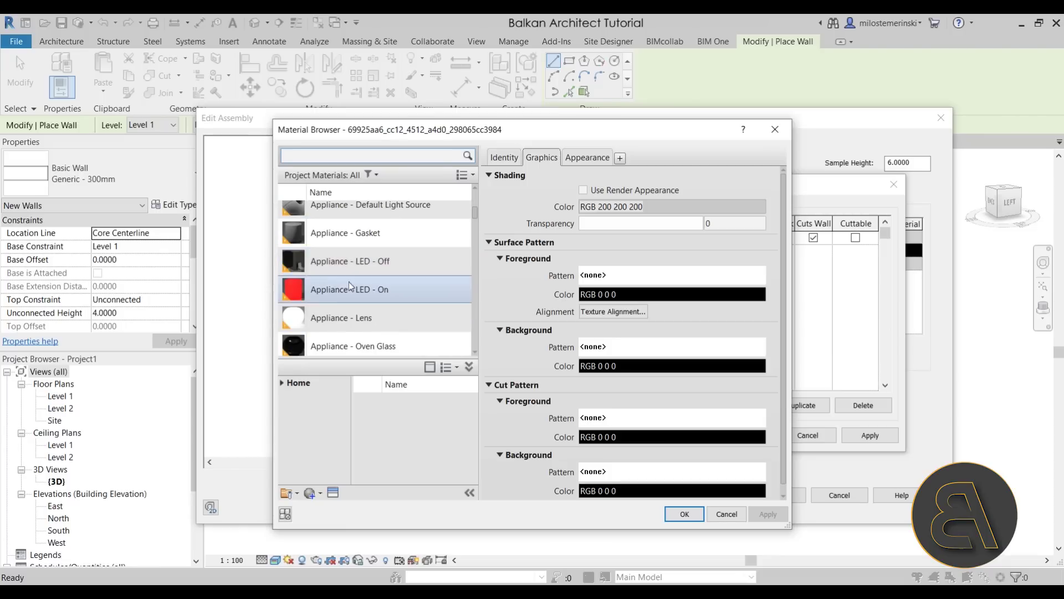
{"action": "double_click", "coordinate": [358, 288]}
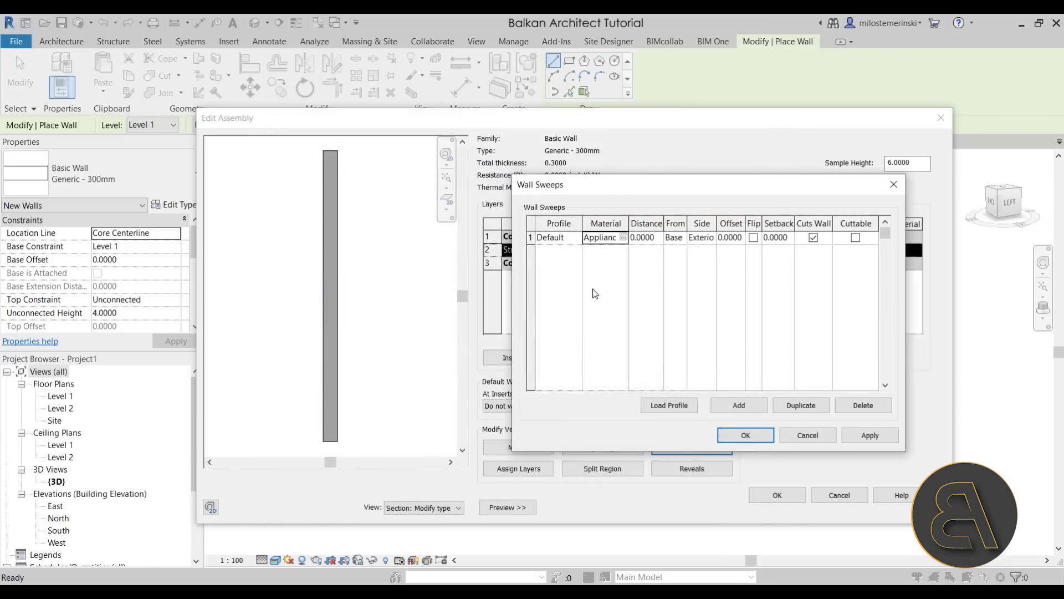
Step: Set the sweep's distance to 1 m from the base and apply it to the wall preview
{"action": "left_click", "coordinate": [667, 240]}
{"action": "left_click", "coordinate": [682, 239]}
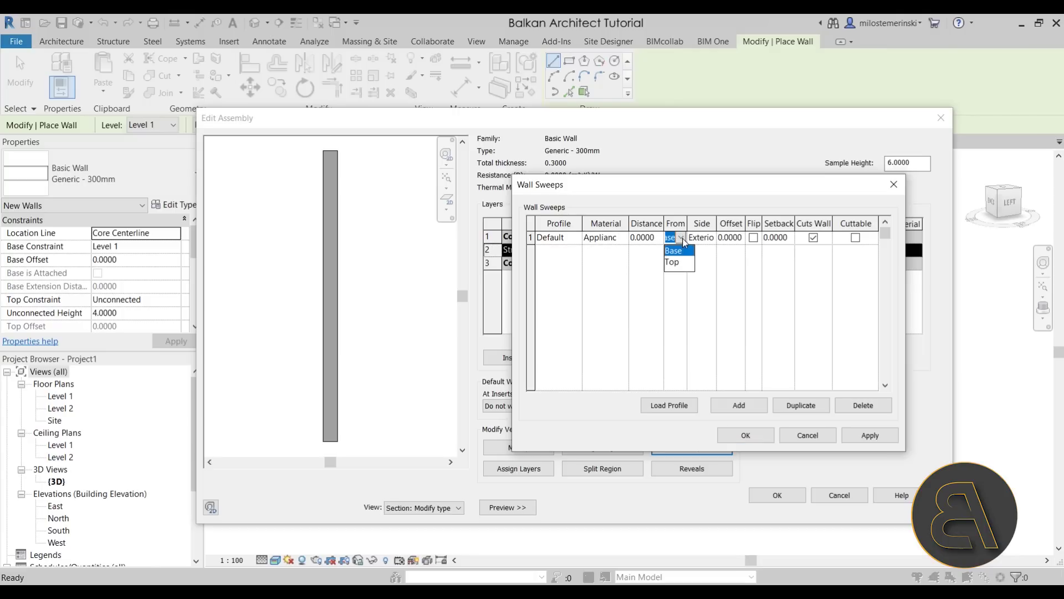
{"action": "left_click", "coordinate": [644, 239]}
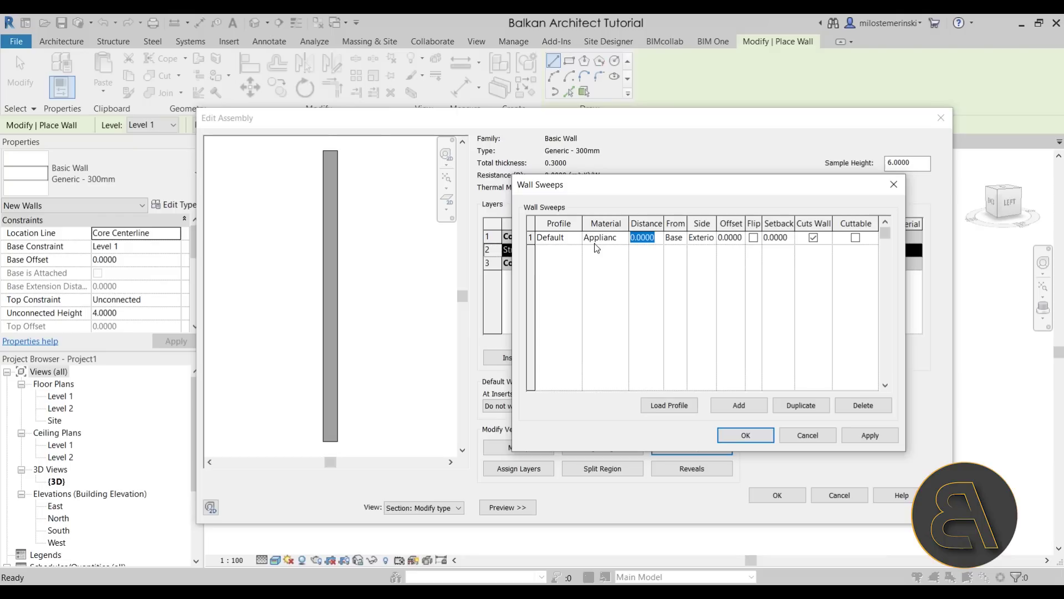
{"action": "type", "text": "1"}
{"action": "key", "text": "Tab"}
{"action": "left_click", "coordinate": [857, 435]}
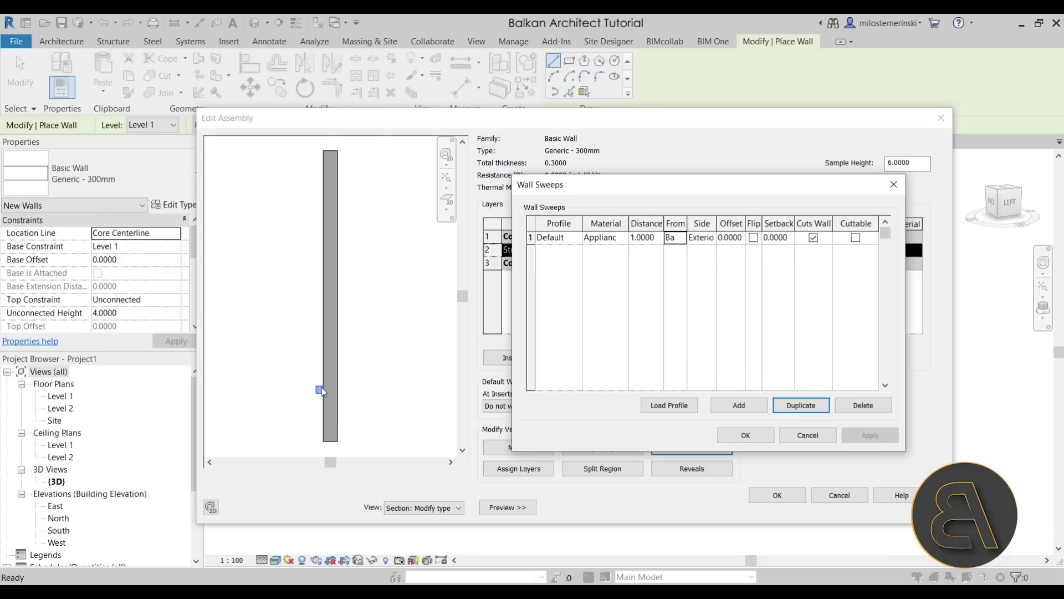
Step: Try the sweep's Flip option in the wall preview and switch it off again
{"action": "left_click", "coordinate": [753, 237]}
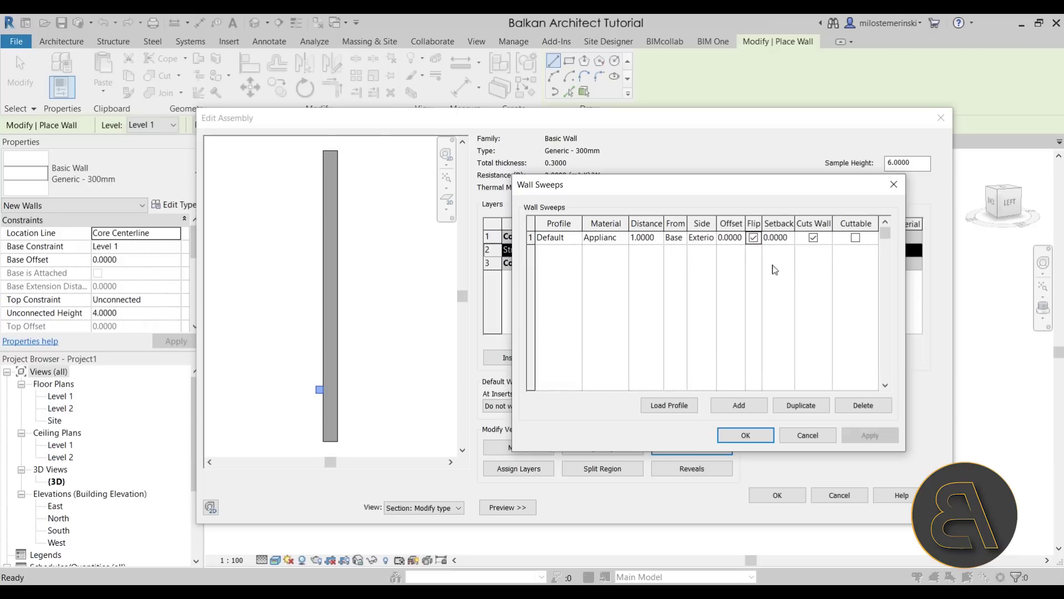
{"action": "left_click", "coordinate": [866, 436]}
{"action": "left_click", "coordinate": [754, 237]}
{"action": "left_click", "coordinate": [869, 434]}
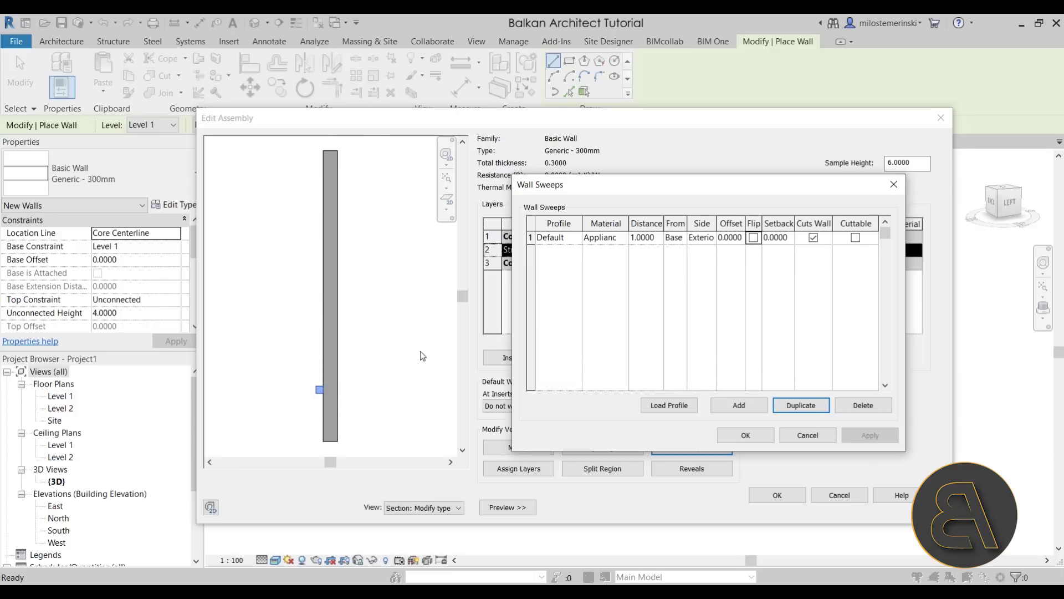
Step: Accept the sweep, the edited assembly and the Generic - 300mm type properties
{"action": "left_click", "coordinate": [740, 436]}
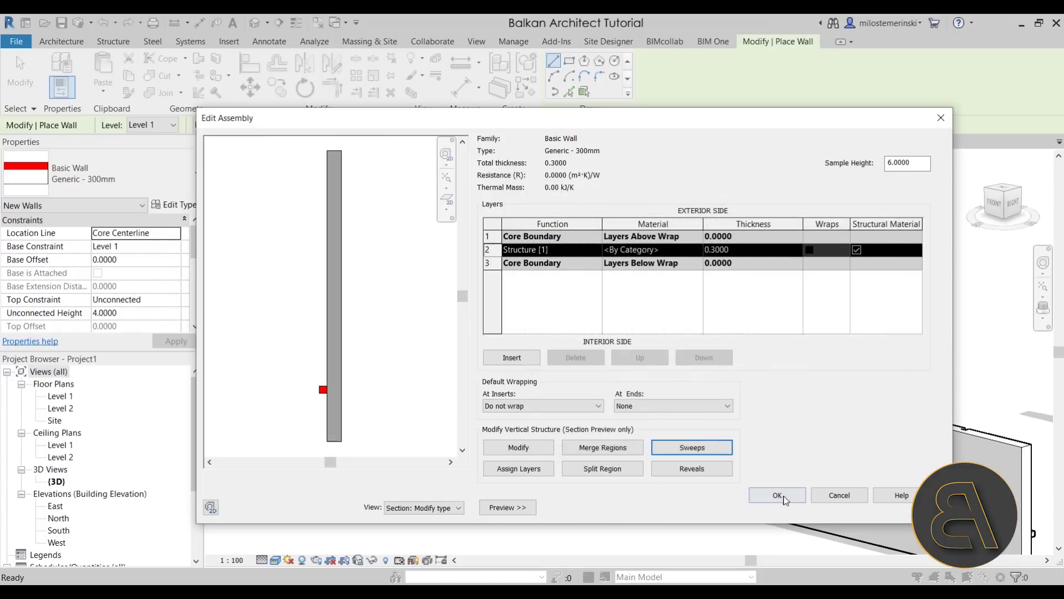
{"action": "left_click", "coordinate": [777, 495]}
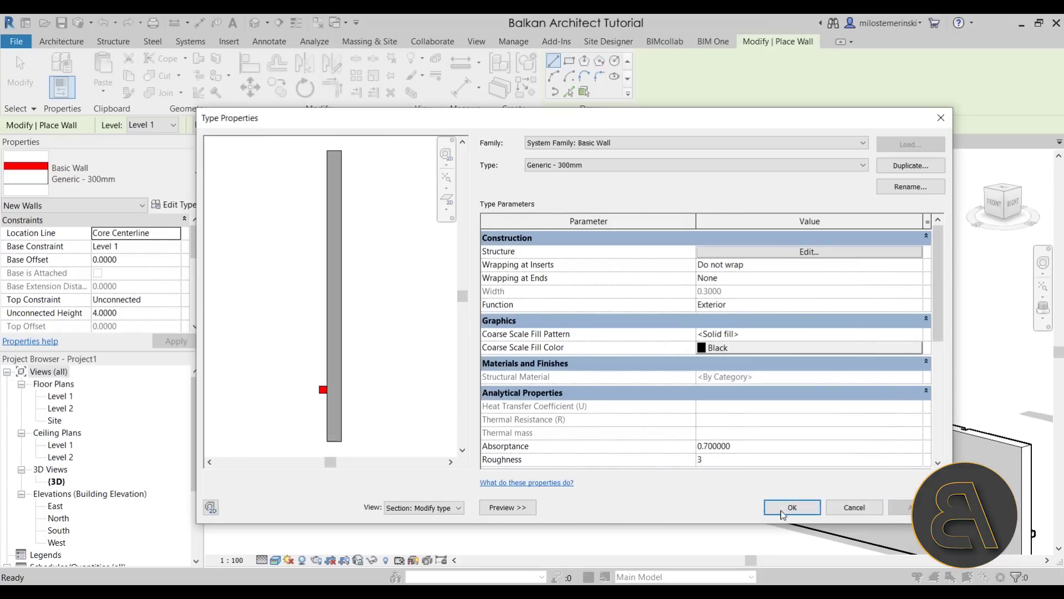
{"action": "left_click", "coordinate": [793, 507]}
Step: Draw two chained 4 m high Generic - 300mm walls meeting at a corner in the open area, the second about 11 m long
{"action": "scroll", "coordinate": [530, 356], "scroll_direction": "down", "scroll_amount": 1}
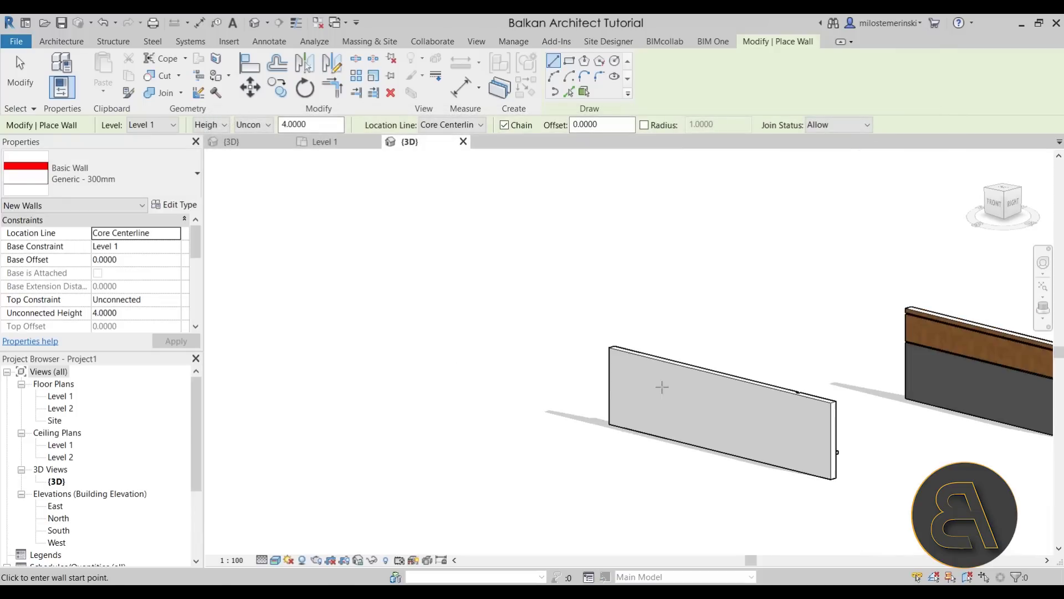
{"action": "middle_click_drag", "start_coordinate": [760, 449], "coordinate": [497, 365]}
{"action": "left_click", "coordinate": [582, 464]}
{"action": "left_click", "coordinate": [752, 417]}
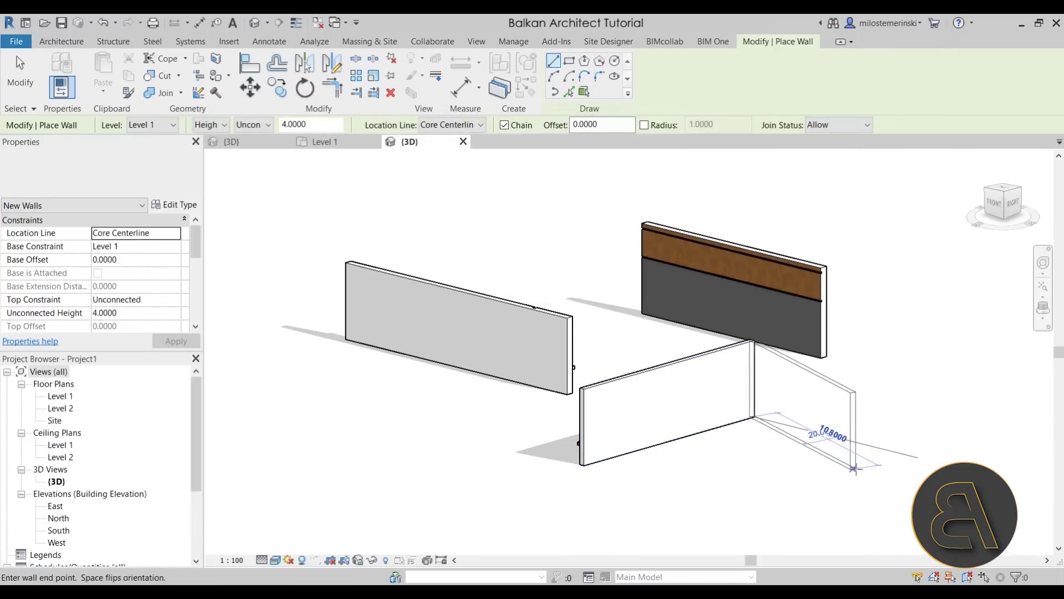
{"action": "left_click", "coordinate": [858, 470]}
{"action": "key", "text": "Escape"}
{"action": "key", "text": "Escape"}
Step: Examine how the built-in red sweep runs along both new walls and around their shared corner
{"action": "middle_click_drag", "start_coordinate": [765, 467], "coordinate": [848, 443], "text": "shift"}
{"action": "middle_click_drag", "start_coordinate": [338, 405], "coordinate": [670, 422]}
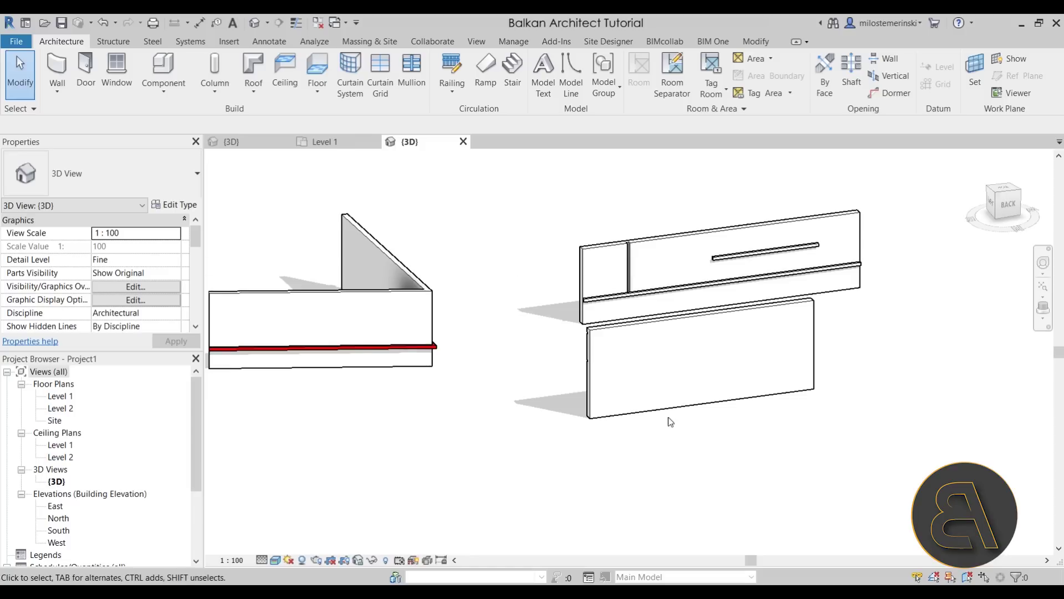
{"action": "left_click", "coordinate": [390, 337]}
{"action": "middle_click_drag", "start_coordinate": [483, 376], "coordinate": [427, 358], "text": "shift"}
{"action": "key", "text": "Escape"}
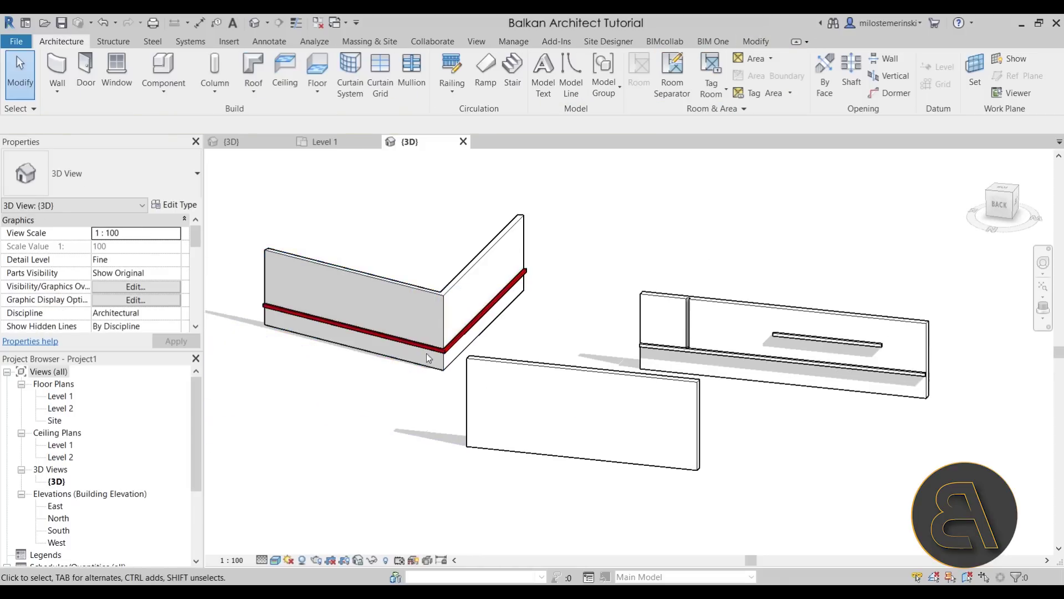
{"action": "scroll", "coordinate": [427, 354], "scroll_direction": "up", "scroll_amount": 3}
{"action": "left_click", "coordinate": [426, 341]}
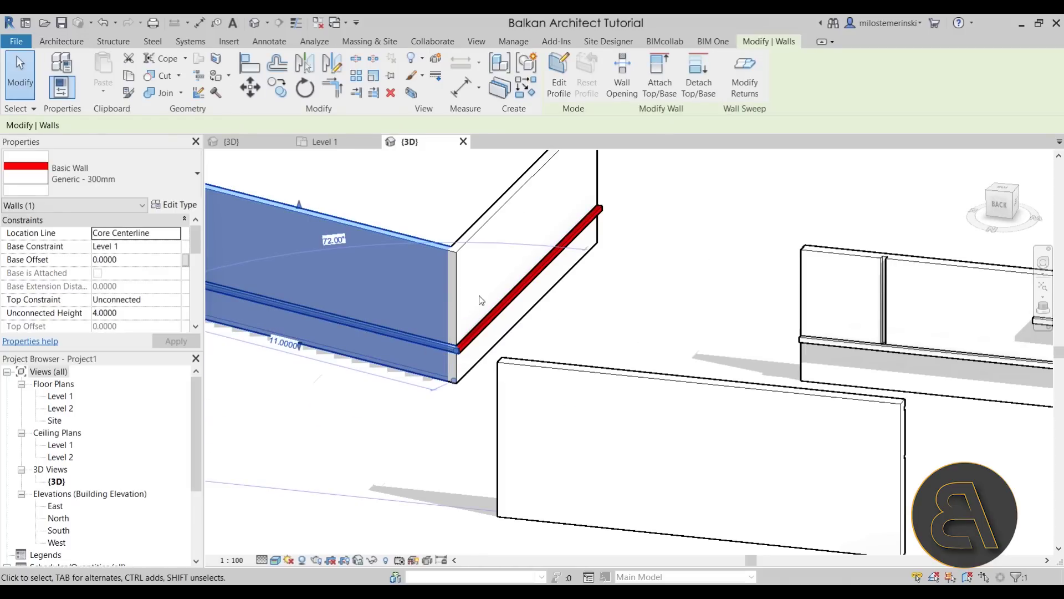
{"action": "key", "text": "Escape"}
{"action": "middle_click_drag", "start_coordinate": [491, 314], "coordinate": [496, 322], "text": "shift"}
{"action": "middle_click_drag", "start_coordinate": [326, 250], "coordinate": [358, 250]}
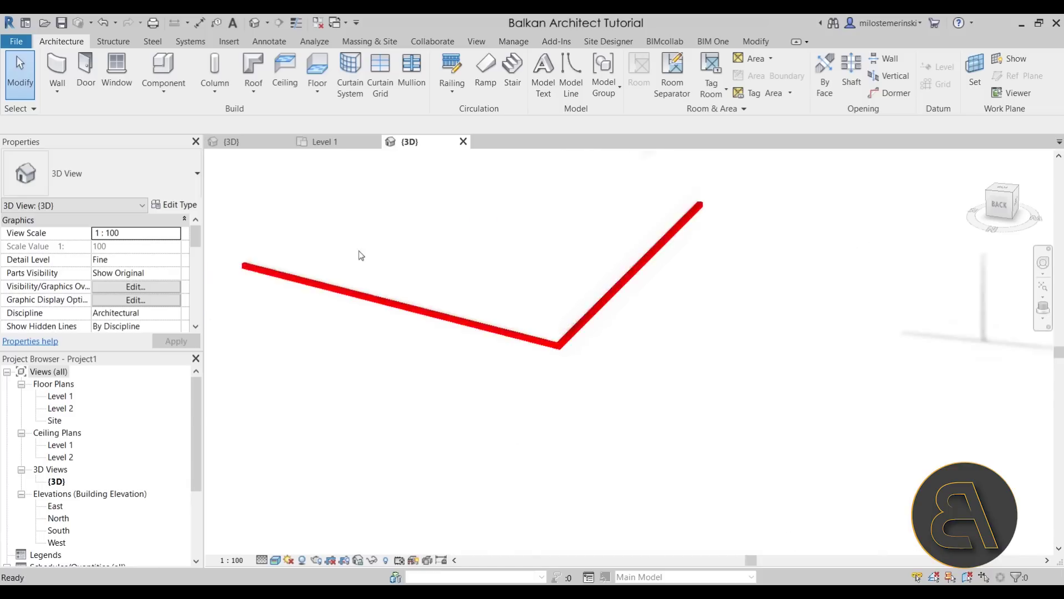
{"action": "left_click", "coordinate": [58, 88]}
{"action": "key", "text": "Escape"}
Step: Use Modify Returns to add a 90° return to one end of the short horizontal Cornice sweep on the test wall
{"action": "scroll", "coordinate": [763, 307], "scroll_direction": "down", "scroll_amount": 3}
{"action": "middle_click_drag", "start_coordinate": [763, 308], "coordinate": [453, 301]}
{"action": "scroll", "coordinate": [767, 323], "scroll_direction": "up", "scroll_amount": 4}
{"action": "left_click", "coordinate": [757, 307]}
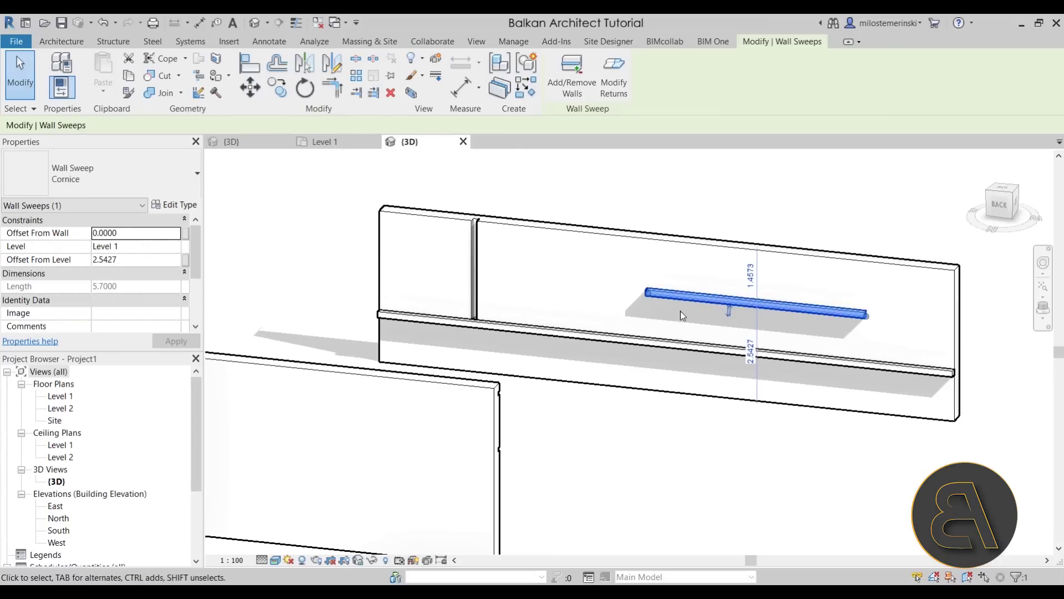
{"action": "middle_click_drag", "start_coordinate": [726, 308], "coordinate": [603, 291]}
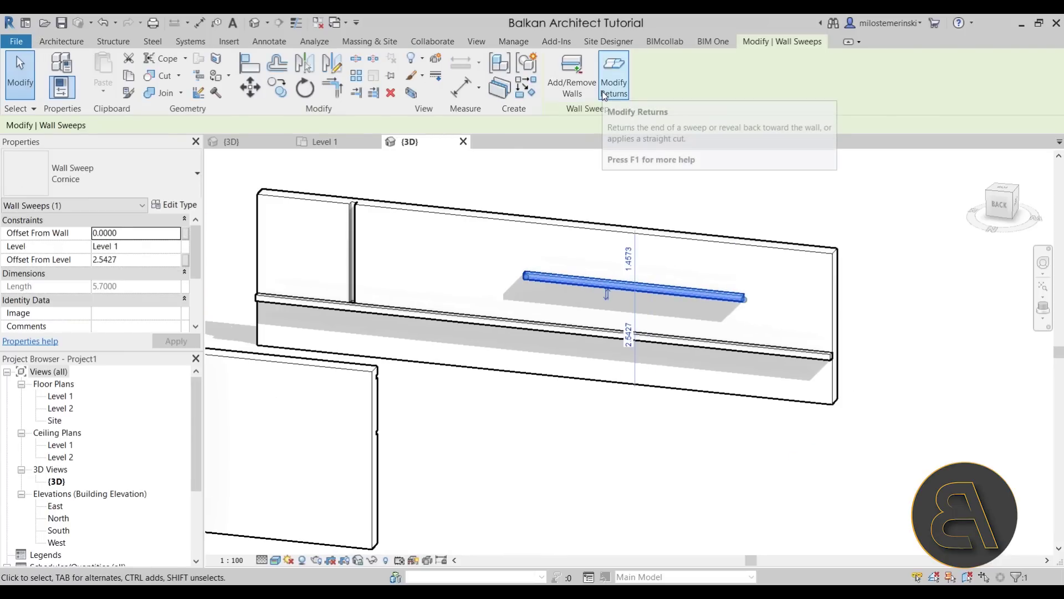
{"action": "scroll", "coordinate": [765, 317], "scroll_direction": "up", "scroll_amount": 1}
{"action": "scroll", "coordinate": [765, 318], "scroll_direction": "up", "scroll_amount": 3}
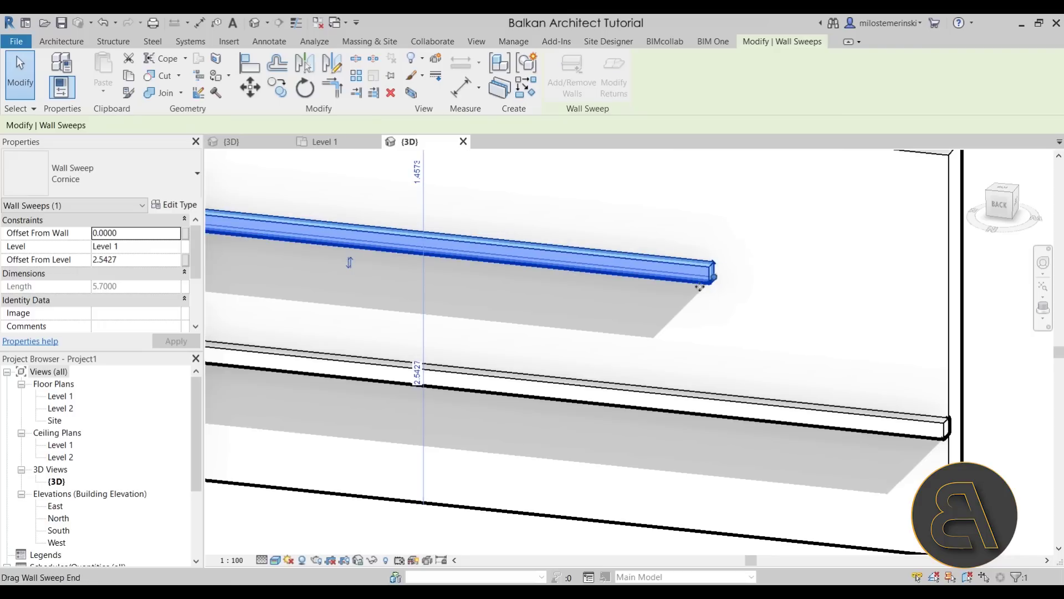
{"action": "scroll", "coordinate": [721, 277], "scroll_direction": "up", "scroll_amount": 2}
{"action": "scroll", "coordinate": [705, 271], "scroll_direction": "down", "scroll_amount": 4}
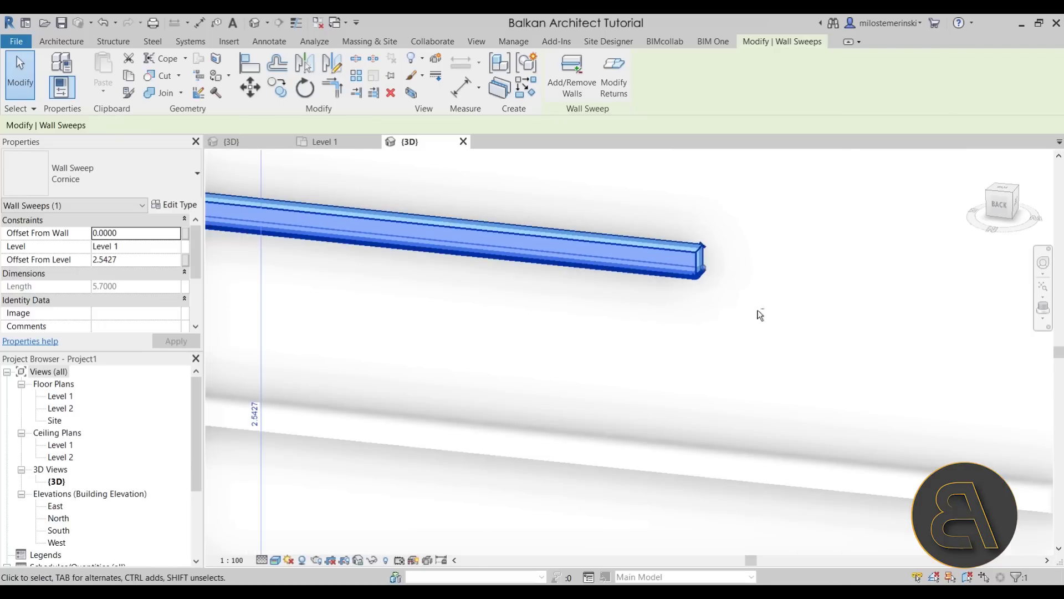
{"action": "scroll", "coordinate": [608, 299], "scroll_direction": "up", "scroll_amount": 2}
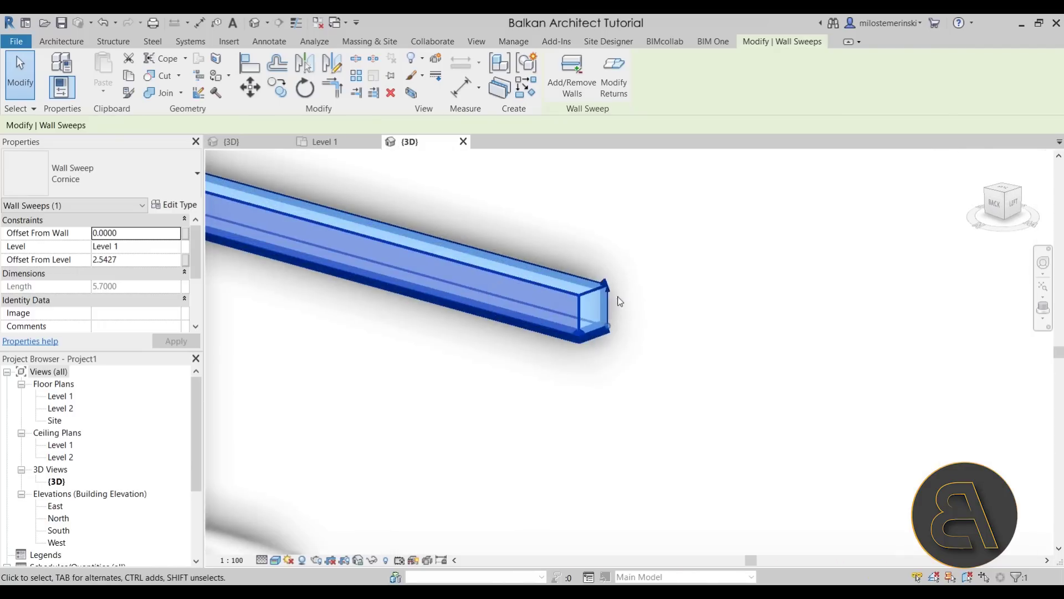
{"action": "left_click", "coordinate": [613, 75]}
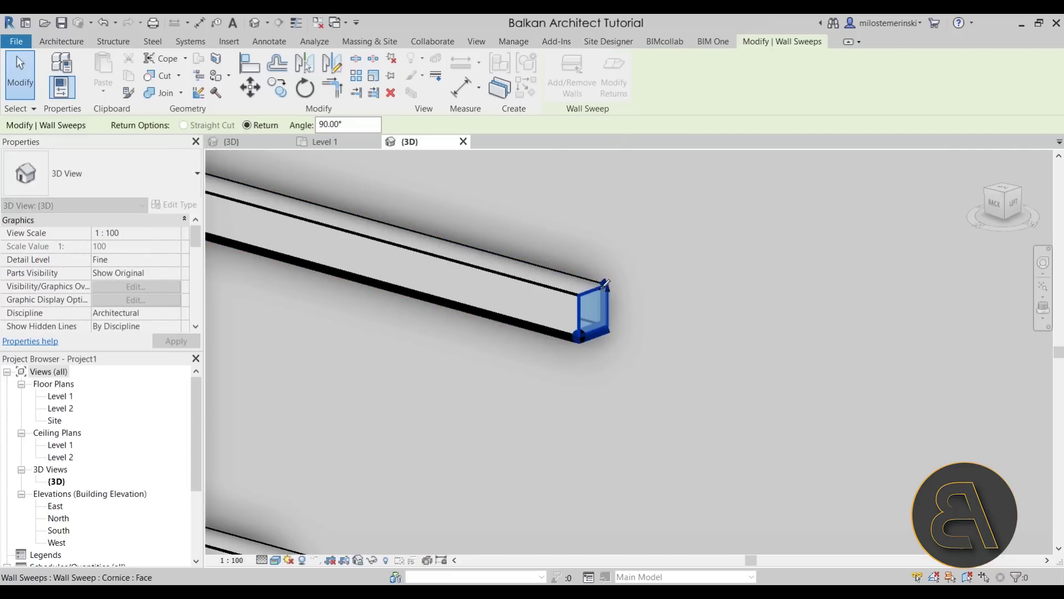
{"action": "left_click", "coordinate": [601, 284]}
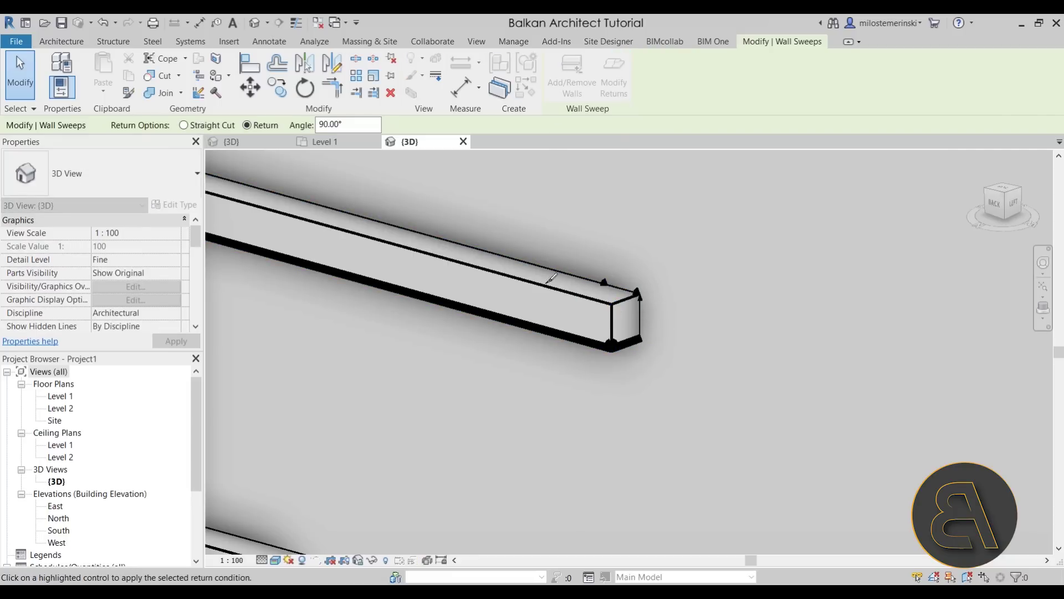
{"action": "key", "text": "Escape"}
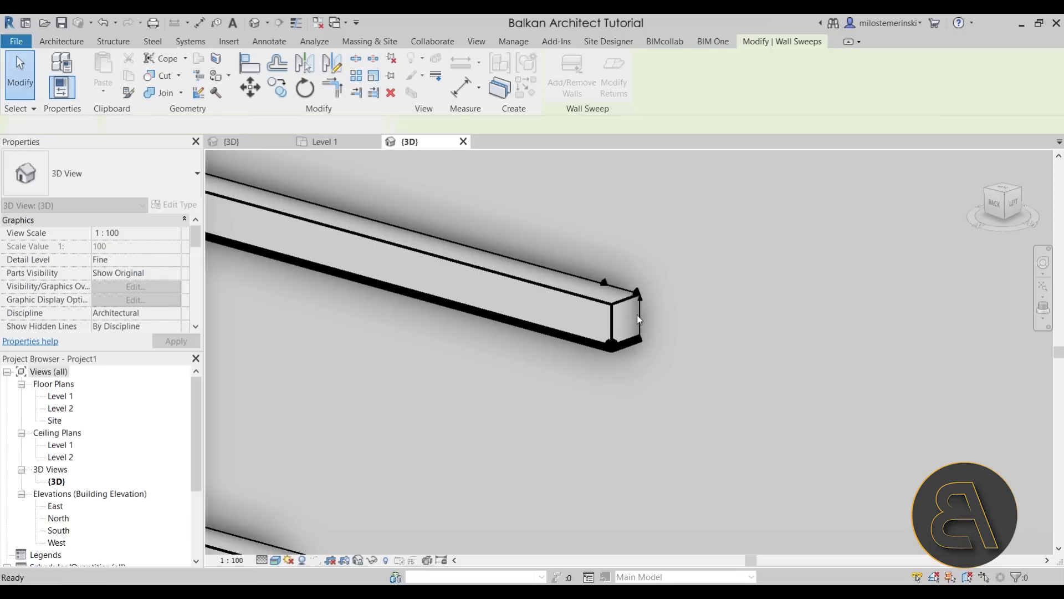
Step: Switch to the 3D view of the jazz centar ISPIT project and examine the Level 4 Cornice sweep above the facade windows
{"action": "left_click", "coordinate": [224, 144]}
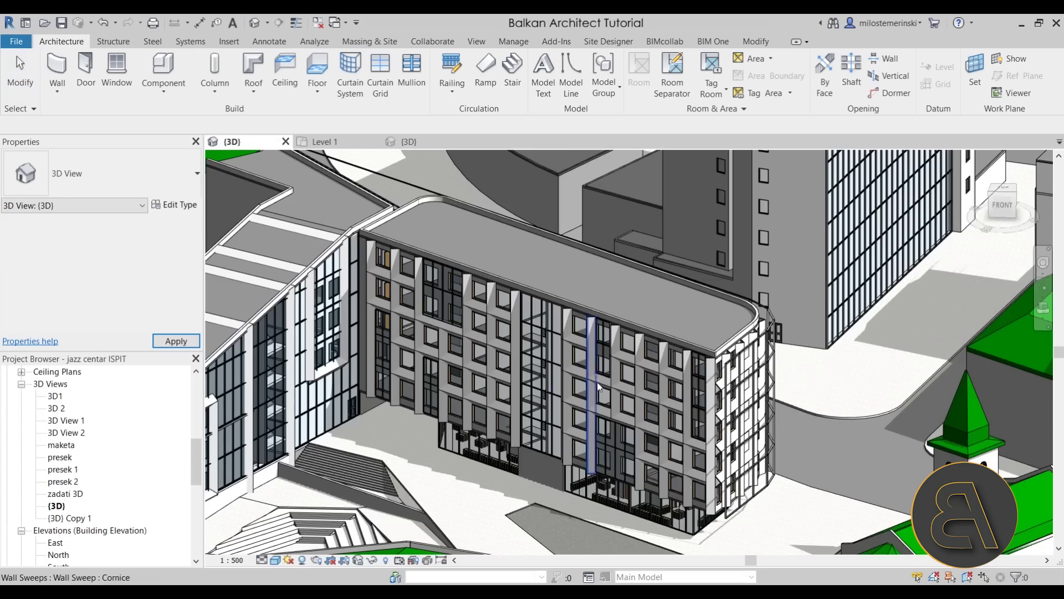
{"action": "scroll", "coordinate": [596, 382], "scroll_direction": "down", "scroll_amount": 1}
{"action": "middle_click_drag", "start_coordinate": [546, 381], "coordinate": [655, 376]}
{"action": "scroll", "coordinate": [417, 411], "scroll_direction": "up", "scroll_amount": 10}
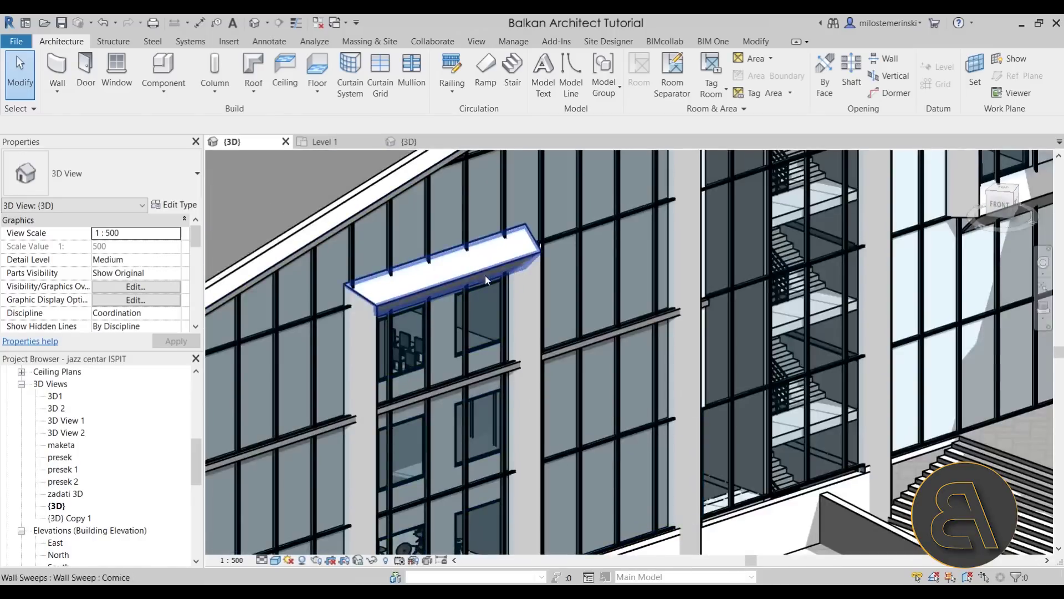
{"action": "left_click", "coordinate": [484, 274]}
{"action": "left_click_drag", "start_coordinate": [486, 261], "coordinate": [480, 260]}
{"action": "middle_click_drag", "start_coordinate": [515, 308], "coordinate": [486, 292], "text": "shift"}
{"action": "scroll", "coordinate": [486, 296], "scroll_direction": "up", "scroll_amount": 5}
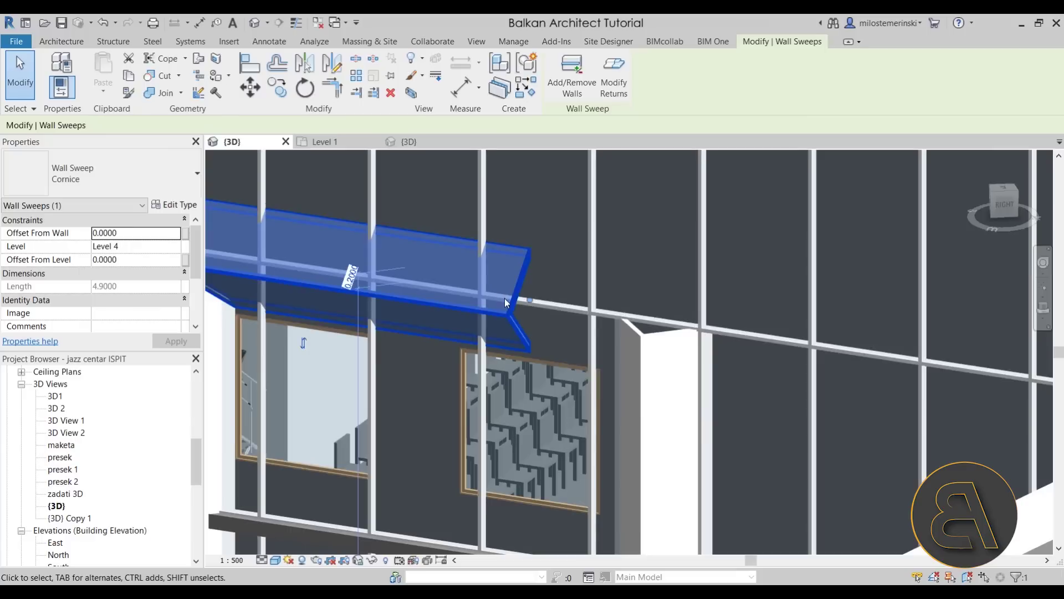
{"action": "key", "text": "Escape"}
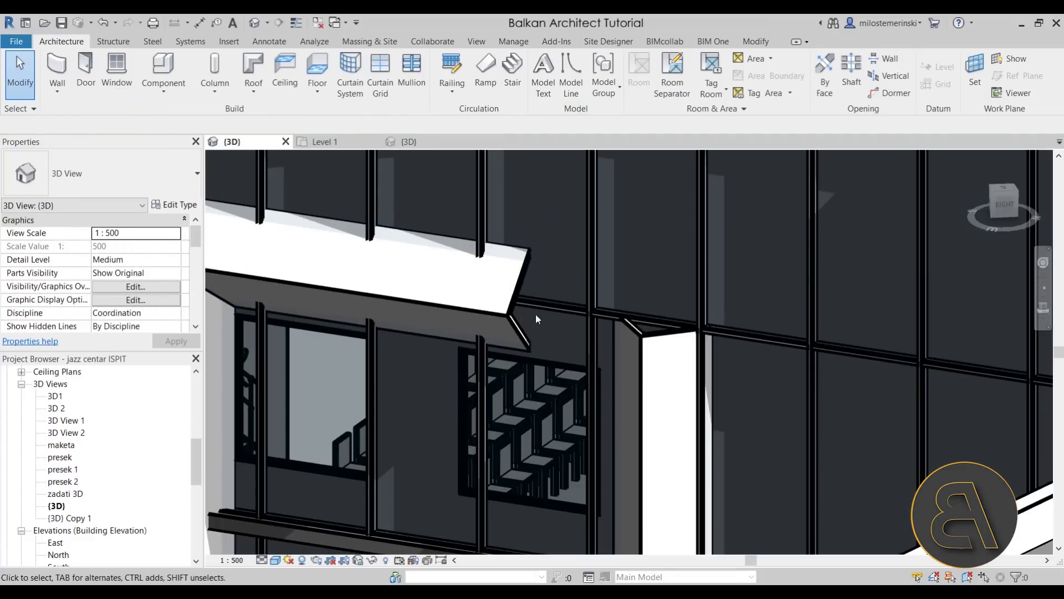
Step: Add a 45° return to the exposed end of the Level 4 Cornice sweep above the facade windows
{"action": "middle_click_drag", "start_coordinate": [524, 312], "coordinate": [507, 306], "text": "shift"}
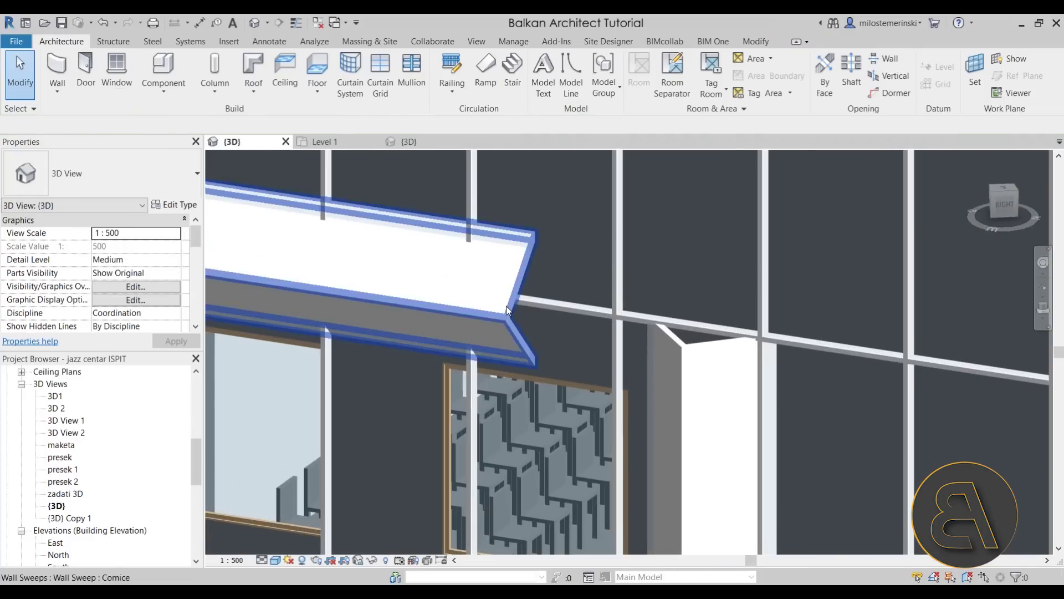
{"action": "left_click", "coordinate": [507, 306]}
{"action": "left_click", "coordinate": [613, 78]}
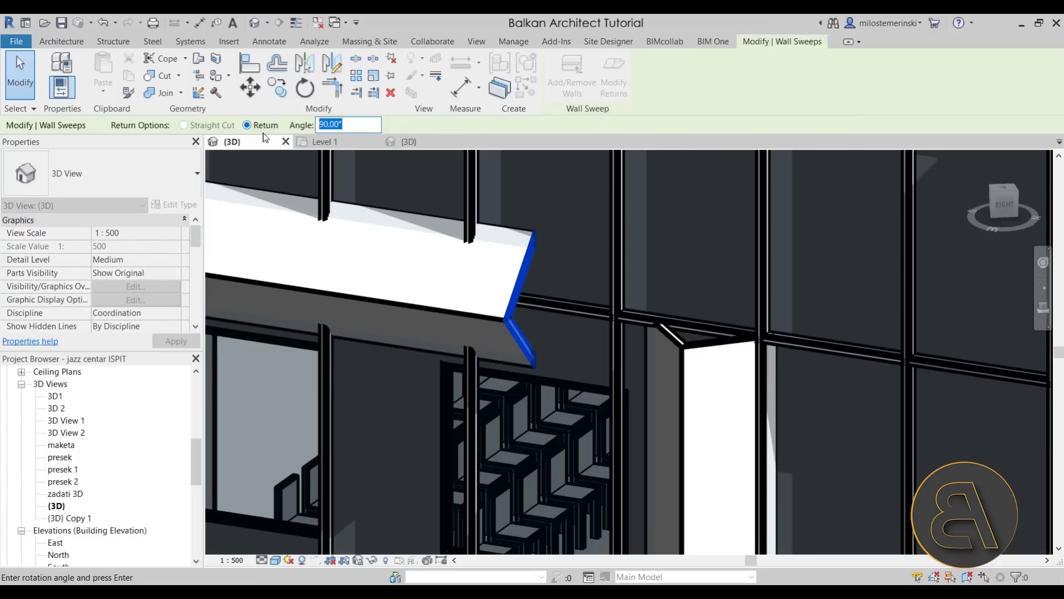
{"action": "key", "text": "Return"}
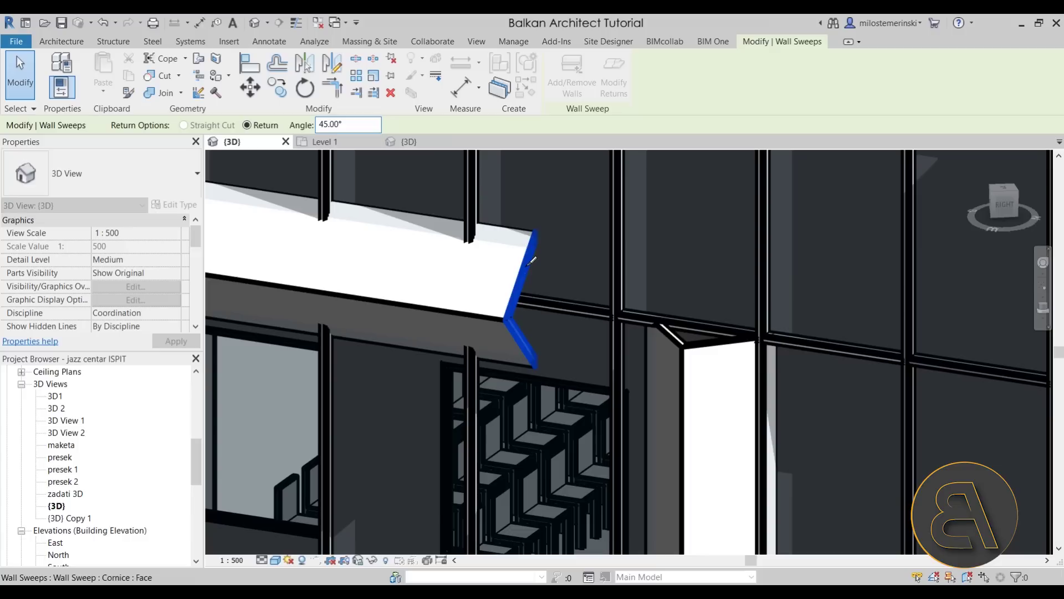
{"action": "left_click", "coordinate": [524, 260]}
{"action": "key", "text": "Escape"}
{"action": "scroll", "coordinate": [563, 284], "scroll_direction": "down", "scroll_amount": 2}
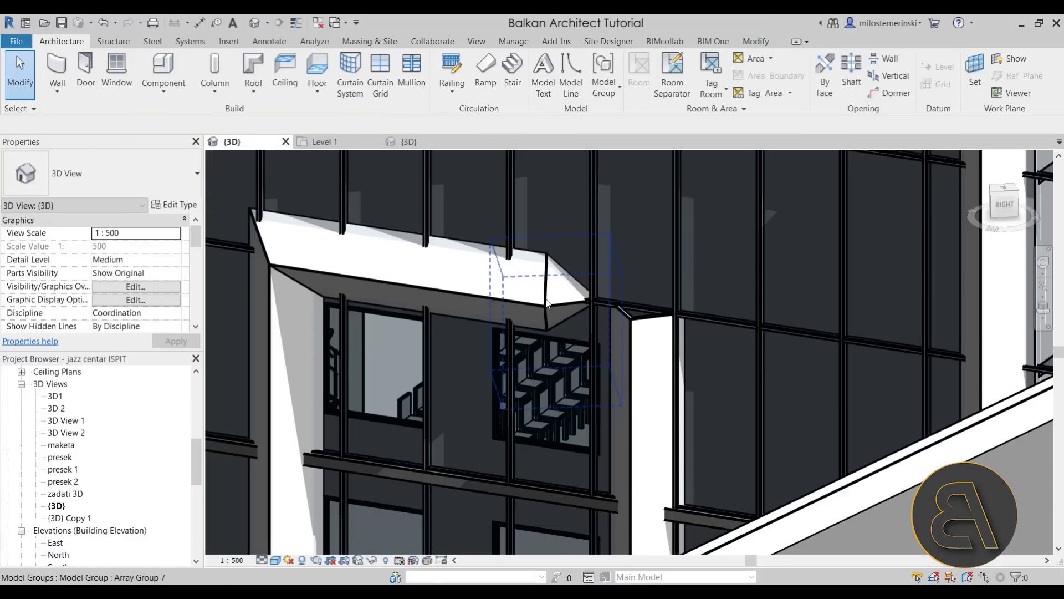
Step: Use Modify Returns to add a 90° return to the top end of the vertical Cornice sweep beside the facade windows
{"action": "left_click", "coordinate": [541, 307]}
{"action": "middle_click_drag", "start_coordinate": [517, 313], "coordinate": [653, 271], "text": "shift"}
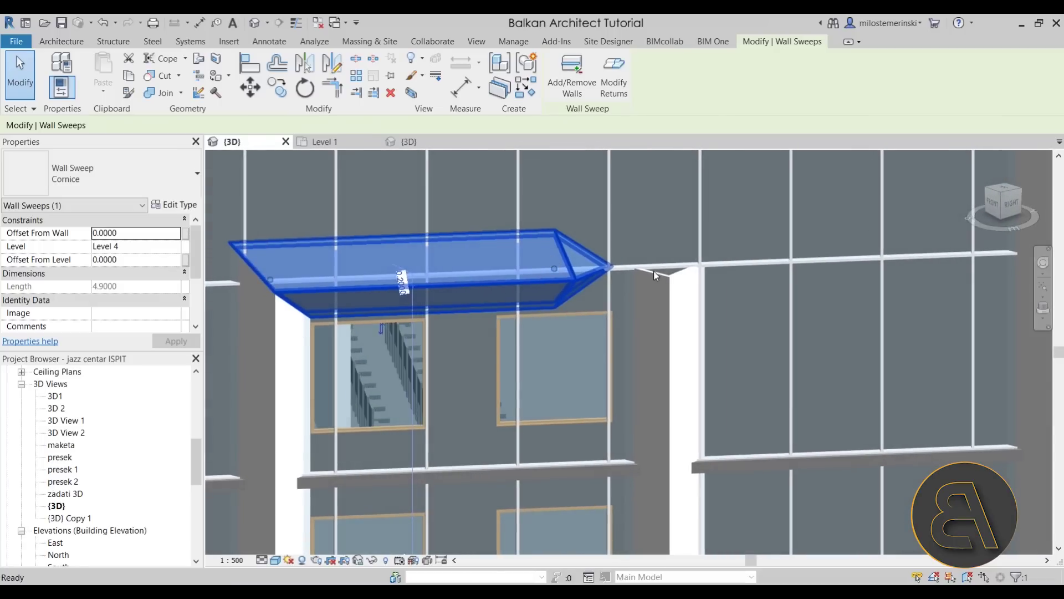
{"action": "left_click", "coordinate": [656, 275]}
{"action": "left_click", "coordinate": [614, 74]}
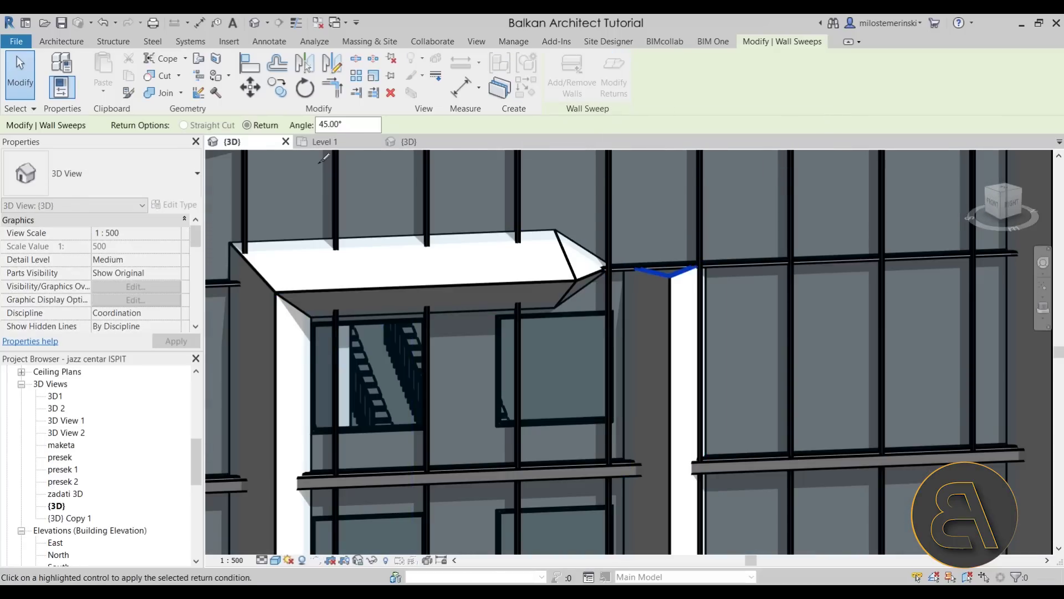
{"action": "left_click", "coordinate": [343, 126]}
{"action": "double_click", "coordinate": [343, 126]}
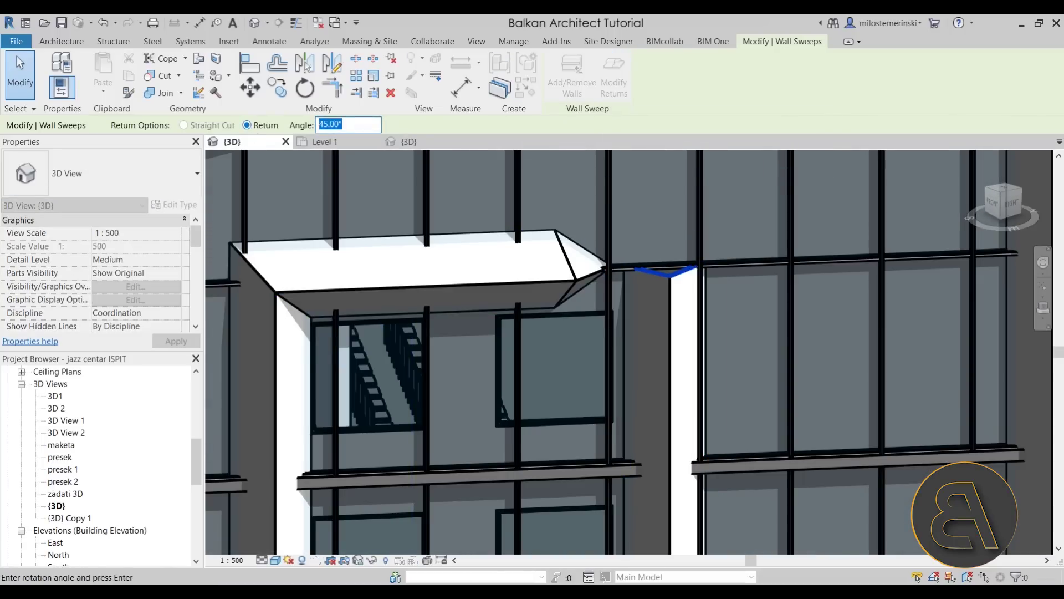
{"action": "key", "text": "Return"}
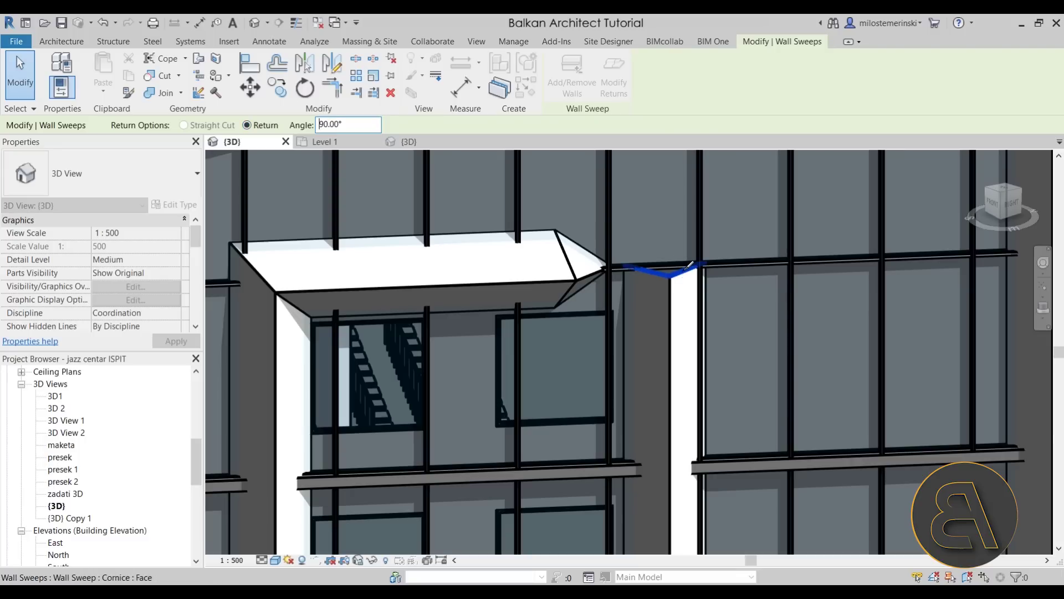
{"action": "left_click", "coordinate": [689, 265]}
{"action": "key", "text": "Escape"}
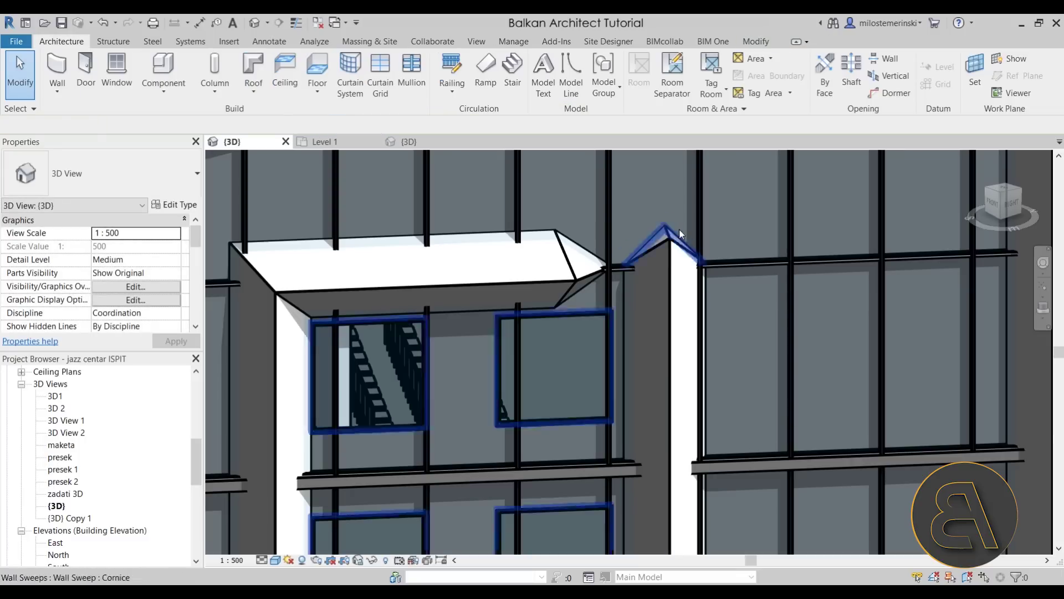
{"action": "left_click", "coordinate": [677, 244]}
{"action": "middle_click_drag", "start_coordinate": [676, 257], "coordinate": [636, 336], "text": "shift"}
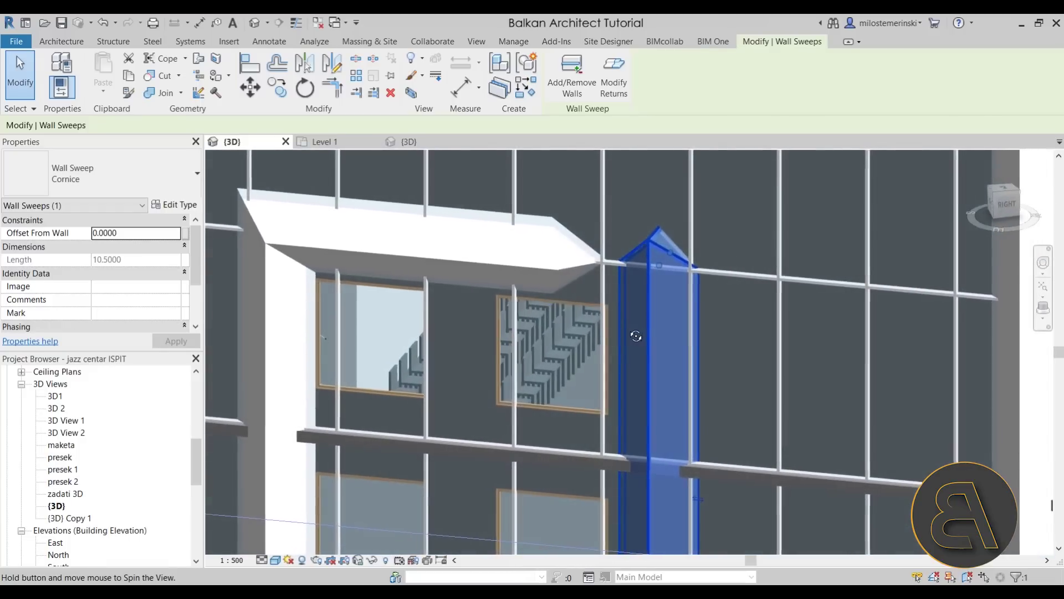
Step: Switch to the 3D view of Project1 and shorten the vertical reveal on the test wall from its top end to about 1.9 m
{"action": "left_click", "coordinate": [339, 143]}
{"action": "left_click", "coordinate": [420, 141]}
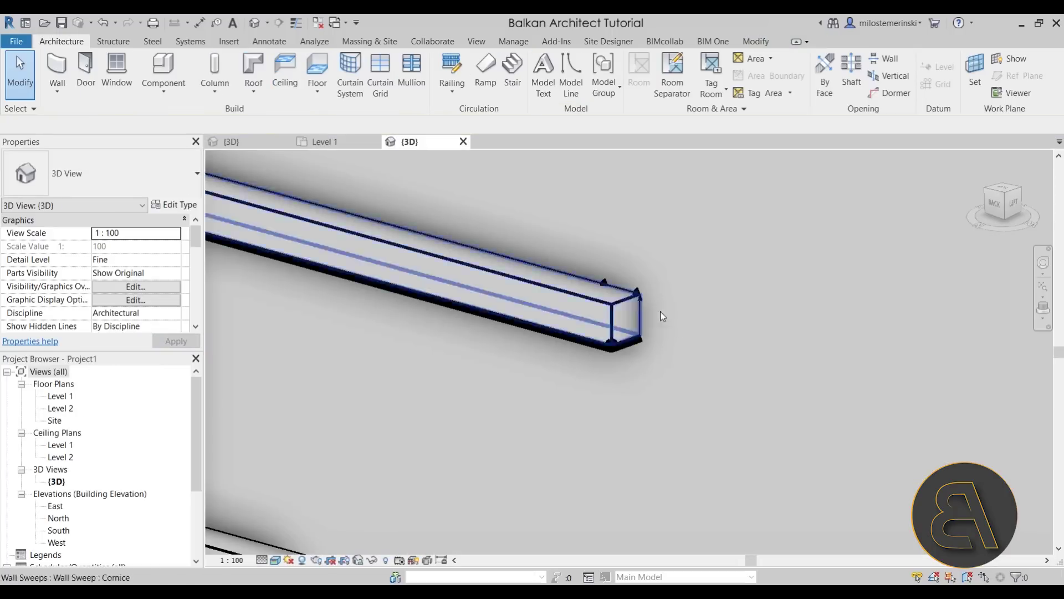
{"action": "scroll", "coordinate": [673, 307], "scroll_direction": "down", "scroll_amount": 5}
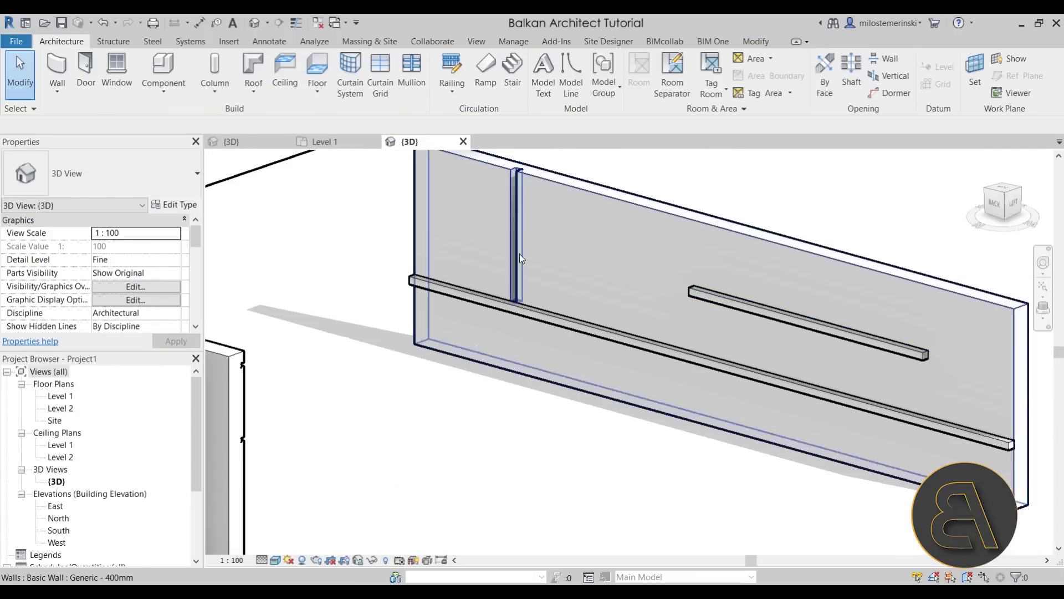
{"action": "left_click", "coordinate": [515, 222]}
{"action": "left_click_drag", "start_coordinate": [511, 169], "coordinate": [511, 207]}
Step: Use Modify Returns to apply a -45° return to the top end of the vertical reveal and check its shape
{"action": "middle_click_drag", "start_coordinate": [467, 221], "coordinate": [483, 216], "text": "shift"}
{"action": "scroll", "coordinate": [483, 211], "scroll_direction": "up", "scroll_amount": 3}
{"action": "left_click", "coordinate": [722, 78]}
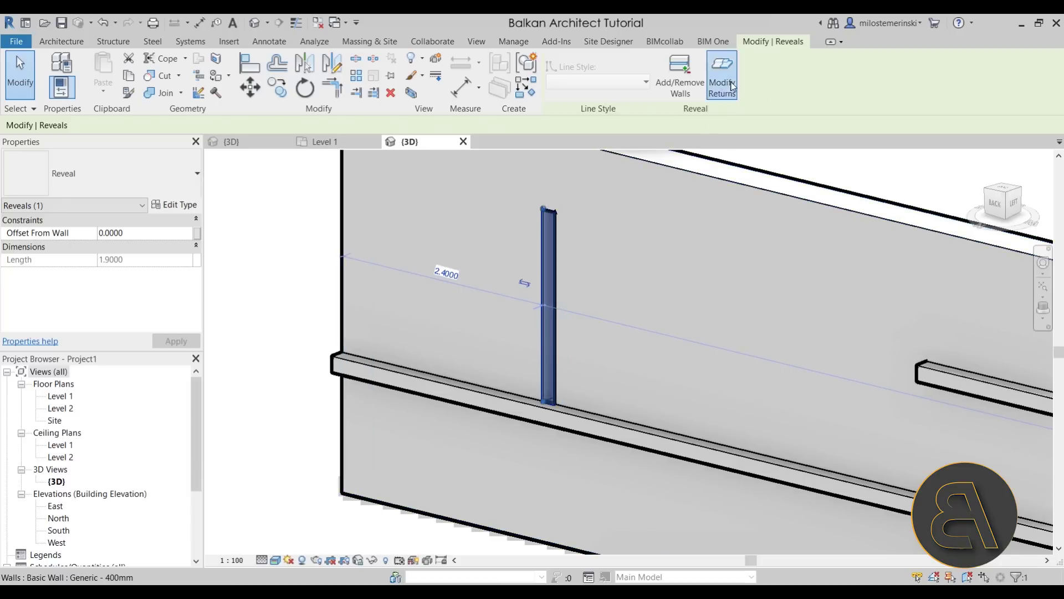
{"action": "left_click_drag", "start_coordinate": [333, 126], "coordinate": [214, 127]}
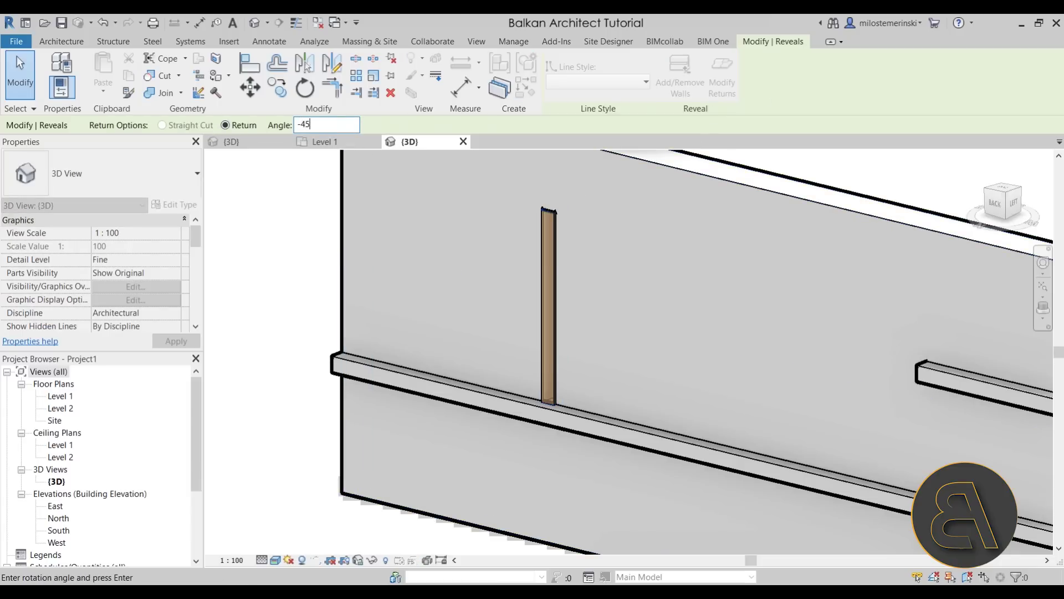
{"action": "key", "text": "Return"}
{"action": "left_click", "coordinate": [554, 207]}
{"action": "key", "text": "Escape"}
{"action": "key", "text": "Escape"}
{"action": "scroll", "coordinate": [599, 250], "scroll_direction": "down", "scroll_amount": 3}
{"action": "middle_click_drag", "start_coordinate": [599, 249], "coordinate": [651, 238], "text": "shift"}
{"action": "scroll", "coordinate": [565, 217], "scroll_direction": "up", "scroll_amount": 3}
{"action": "middle_click_drag", "start_coordinate": [566, 221], "coordinate": [597, 267], "text": "shift"}
{"action": "middle_click_drag", "start_coordinate": [580, 230], "coordinate": [498, 230], "text": "shift"}
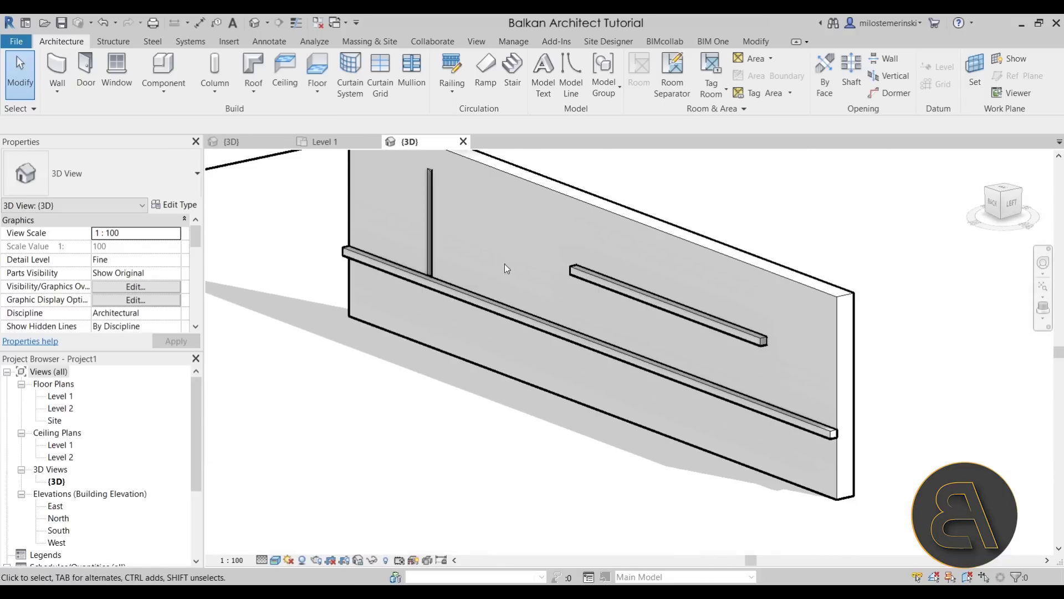
Step: Draw two connected walls forming a corner near the existing walls, using the stacked wall type Exterior - Brick Over Block w Metal Stud
{"action": "scroll", "coordinate": [499, 266], "scroll_direction": "down", "scroll_amount": 2}
{"action": "middle_click_drag", "start_coordinate": [466, 271], "coordinate": [511, 474]}
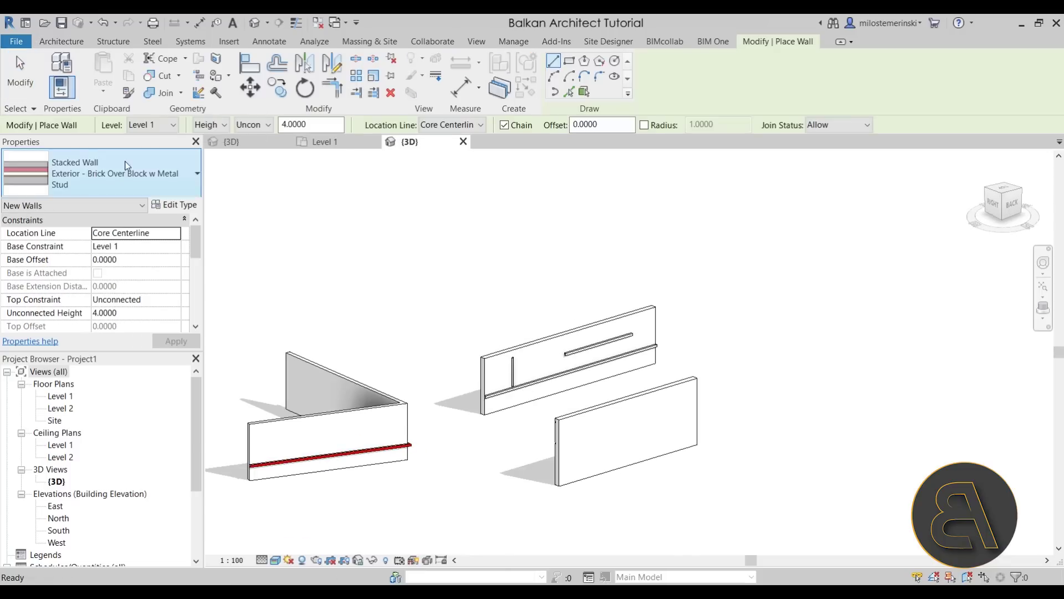
{"action": "left_click", "coordinate": [124, 169]}
{"action": "mouse_move", "coordinate": [200, 413]}
{"action": "left_mouse_down"}
{"action": "mouse_move", "coordinate": [198, 244]}
{"action": "mouse_move", "coordinate": [209, 407]}
{"action": "left_mouse_up"}
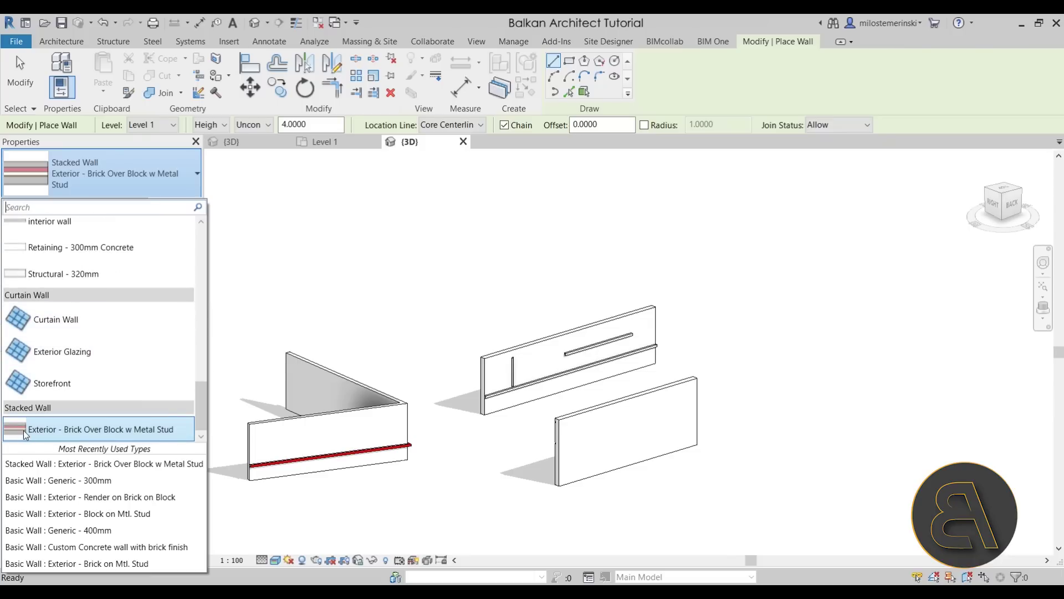
{"action": "left_click", "coordinate": [53, 435]}
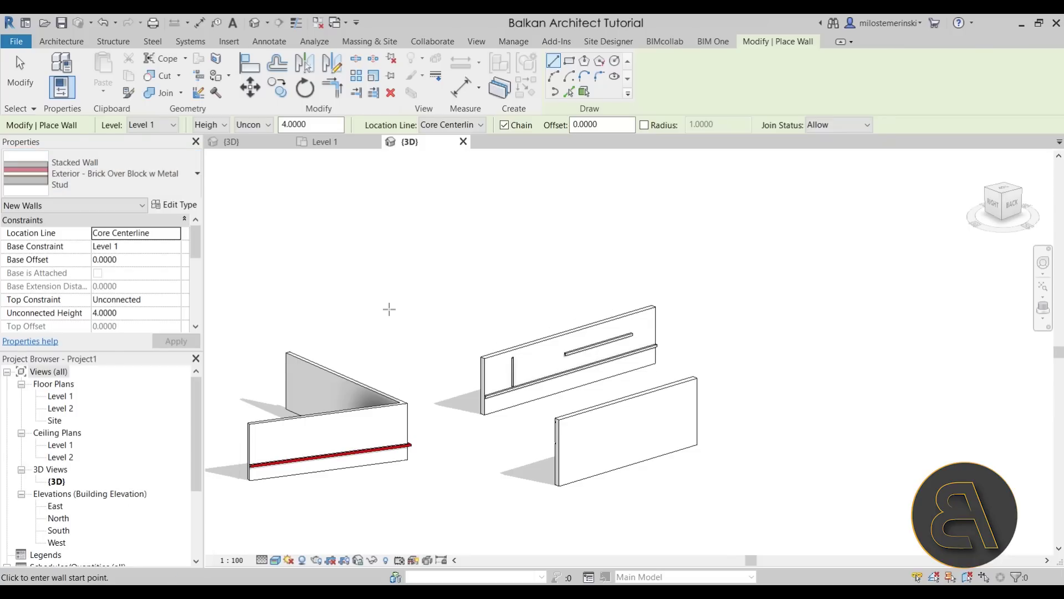
{"action": "scroll", "coordinate": [389, 309], "scroll_direction": "down", "scroll_amount": 2}
{"action": "left_click", "coordinate": [364, 398]}
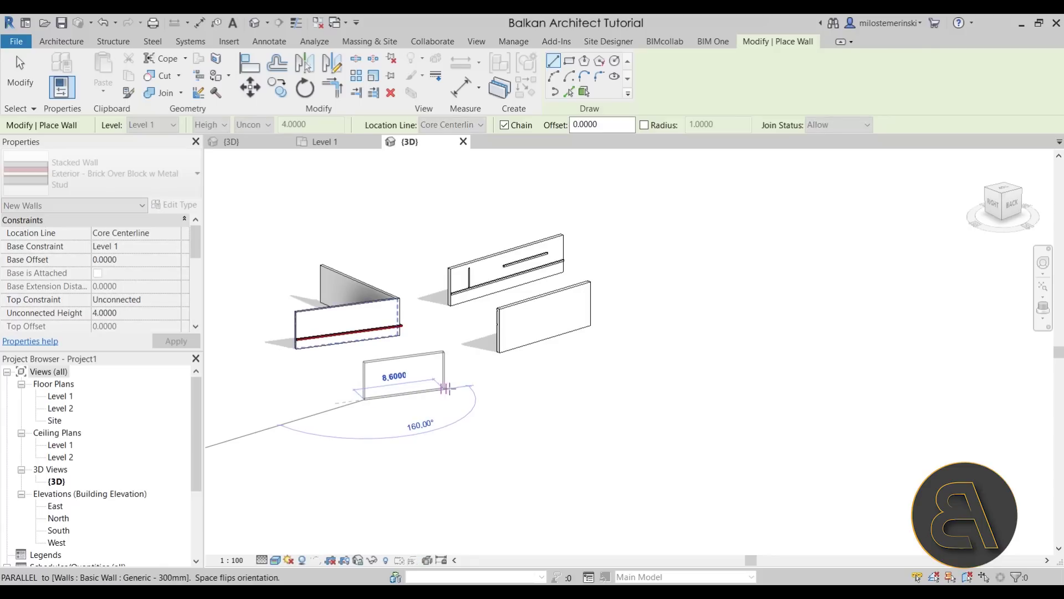
{"action": "left_click", "coordinate": [471, 349]}
{"action": "left_click", "coordinate": [518, 416]}
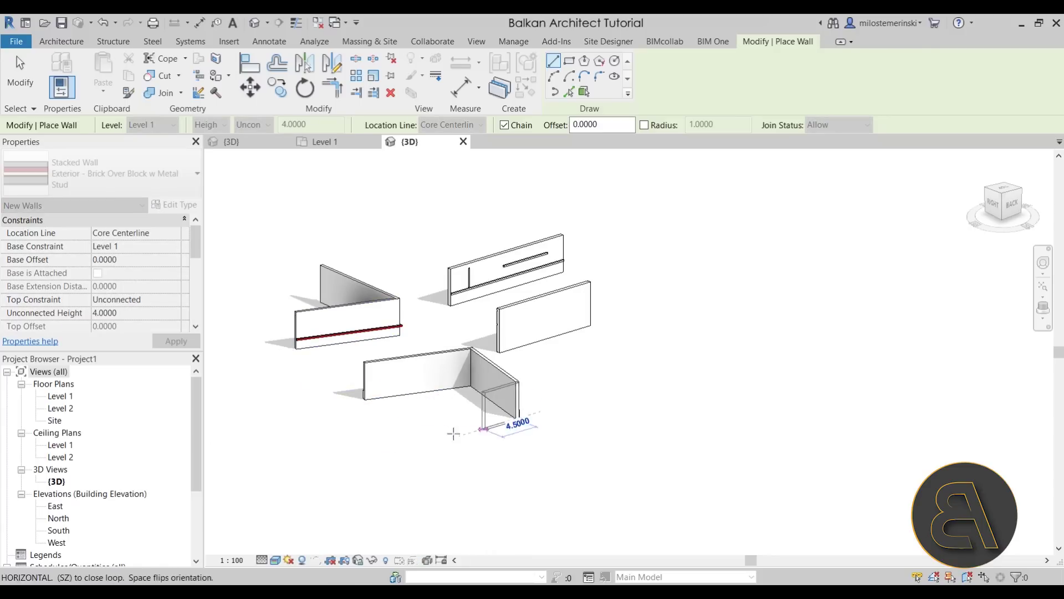
{"action": "key", "text": "Escape"}
{"action": "key", "text": "Escape"}
Step: Examine the brick upper part and block base of both new stacked walls and how they meet at the corner
{"action": "middle_click_drag", "start_coordinate": [560, 378], "coordinate": [482, 414], "text": "shift"}
{"action": "scroll", "coordinate": [431, 367], "scroll_direction": "up", "scroll_amount": 5}
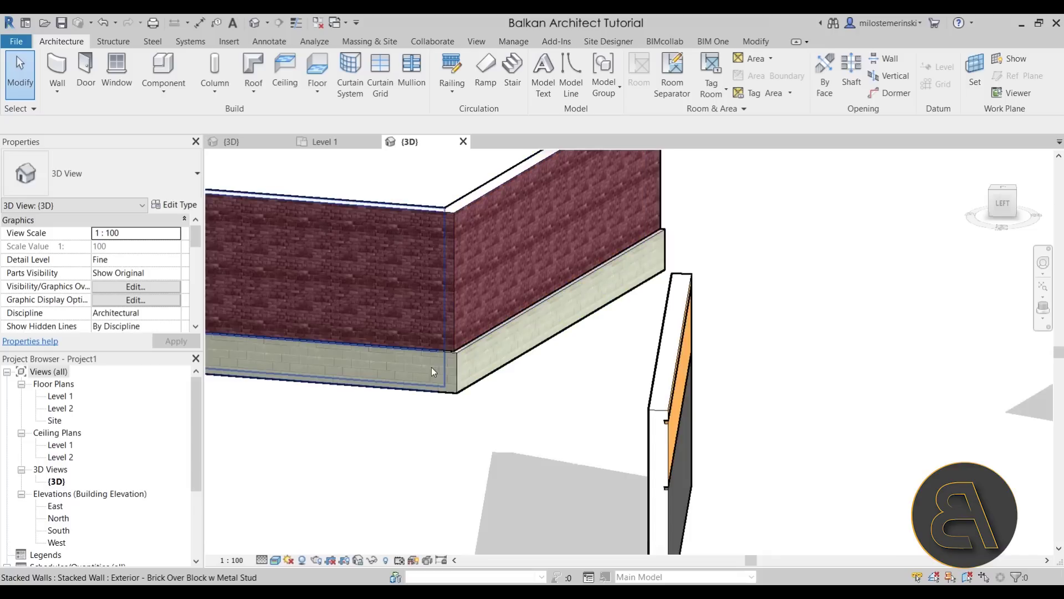
{"action": "left_click", "coordinate": [420, 361]}
{"action": "left_click", "coordinate": [479, 365]}
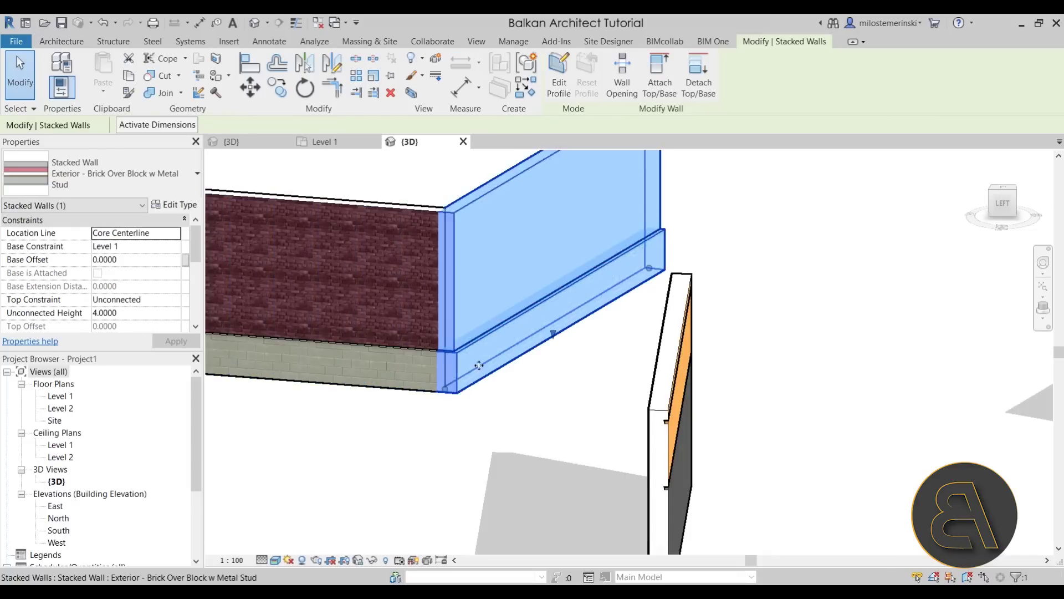
{"action": "left_click", "coordinate": [449, 430]}
{"action": "middle_click_drag", "start_coordinate": [448, 429], "coordinate": [560, 384], "text": "shift"}
{"action": "middle_click_drag", "start_coordinate": [556, 430], "coordinate": [598, 422]}
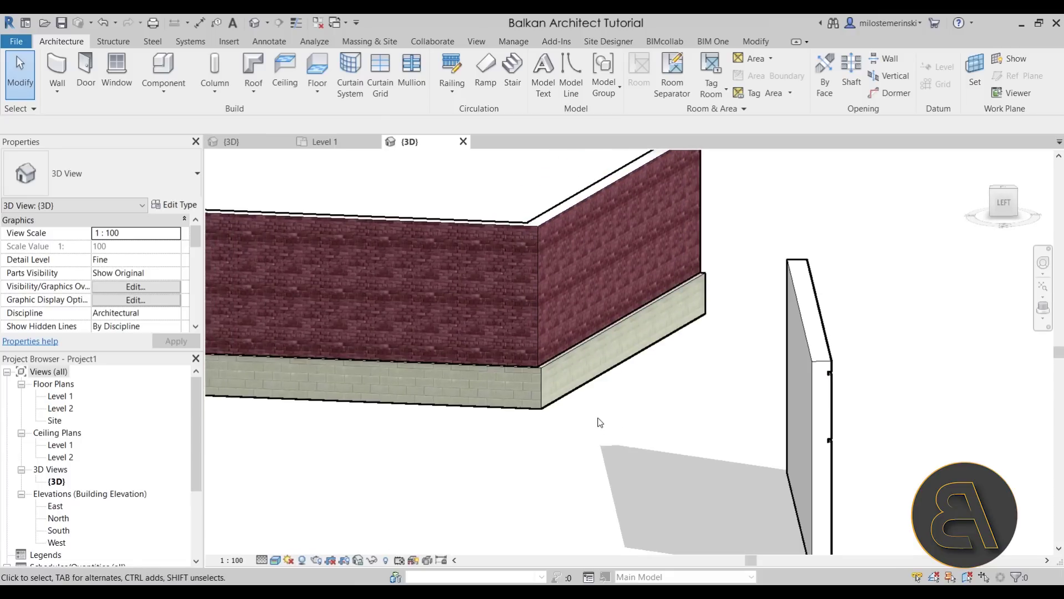
{"action": "scroll", "coordinate": [520, 359], "scroll_direction": "up", "scroll_amount": 3}
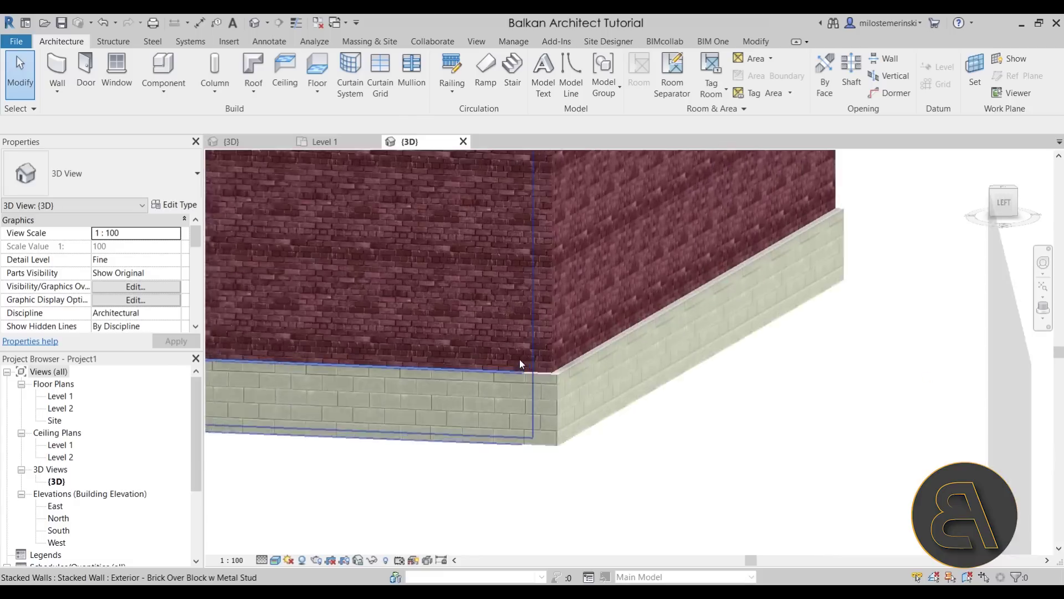
{"action": "scroll", "coordinate": [499, 388], "scroll_direction": "down", "scroll_amount": 3}
{"action": "middle_click_drag", "start_coordinate": [432, 400], "coordinate": [469, 387], "text": "shift"}
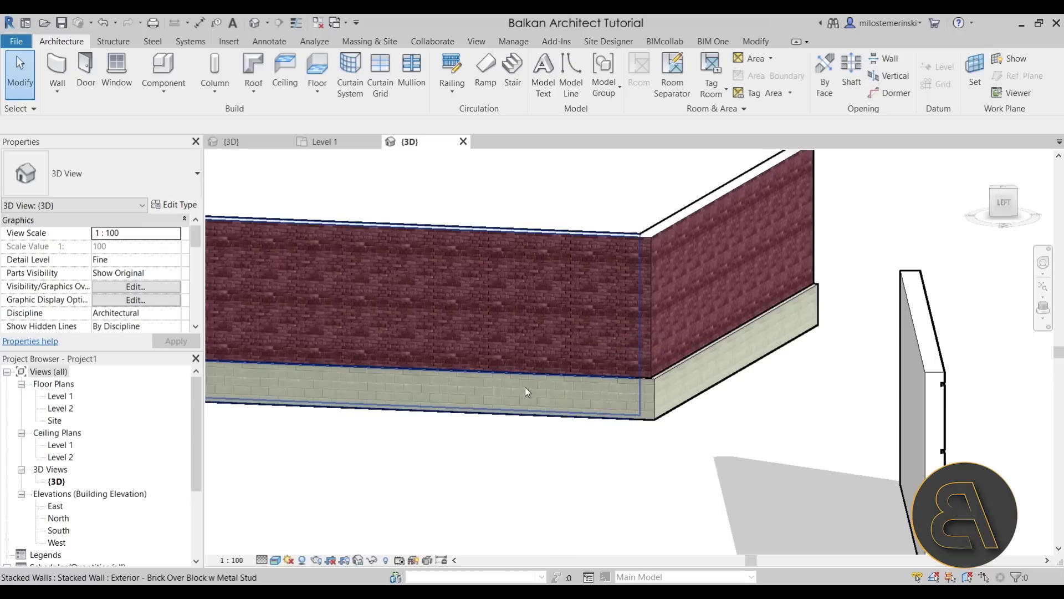
{"action": "left_click", "coordinate": [491, 377]}
{"action": "middle_click_drag", "start_coordinate": [380, 378], "coordinate": [475, 367]}
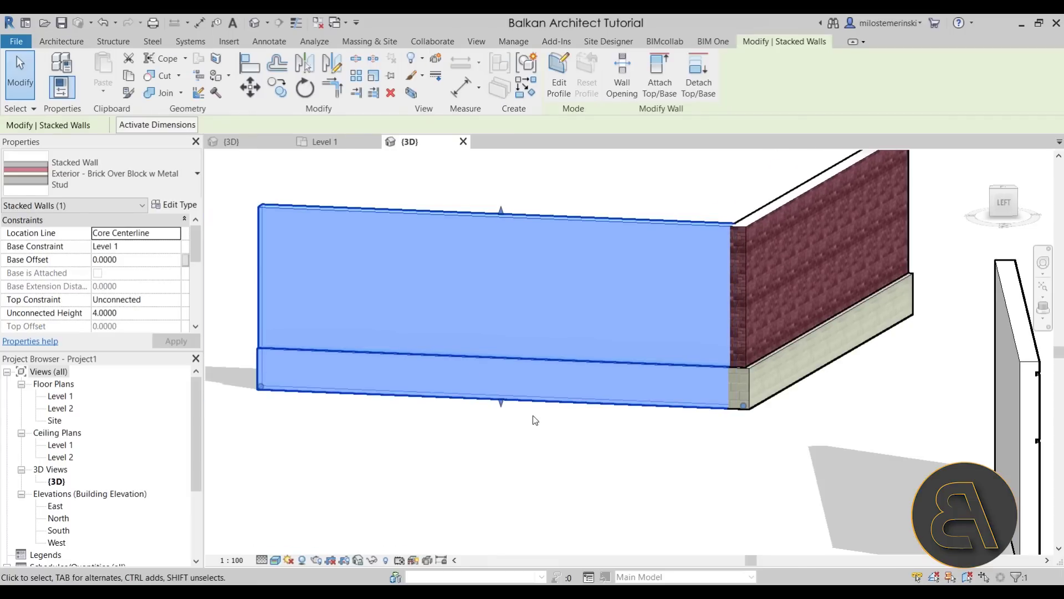
{"action": "left_click", "coordinate": [560, 466]}
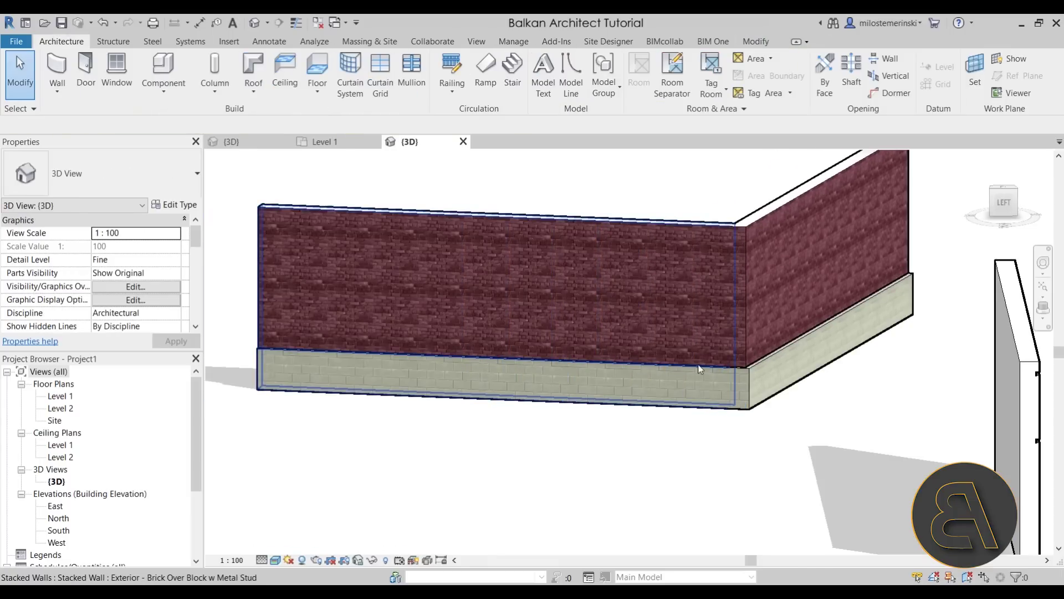
Step: Inspect the structure of the stacked wall type to see which wall types it combines, then close it without changes
{"action": "left_click", "coordinate": [678, 369]}
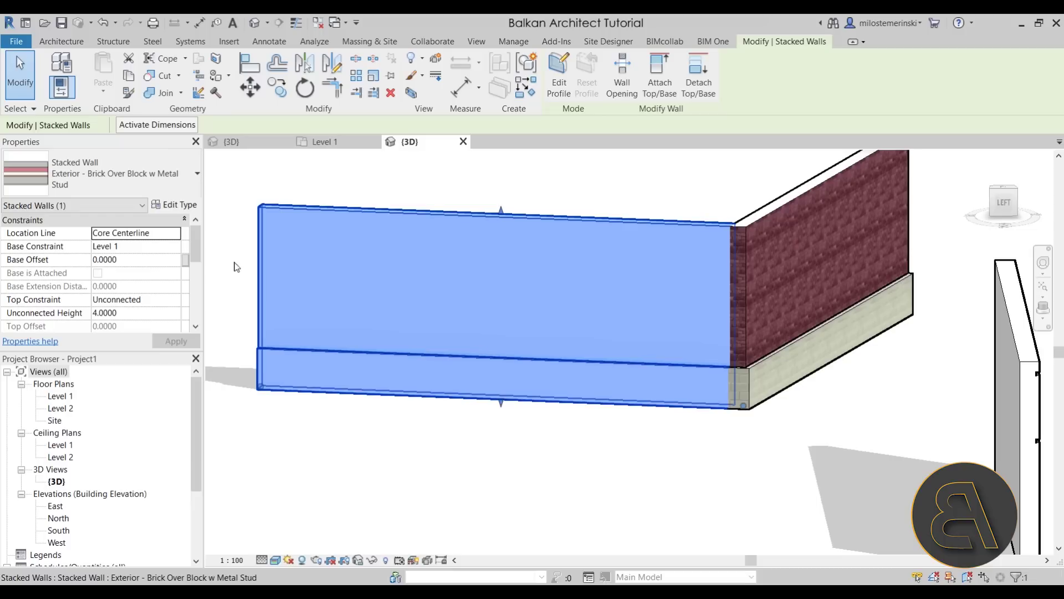
{"action": "left_click", "coordinate": [176, 205]}
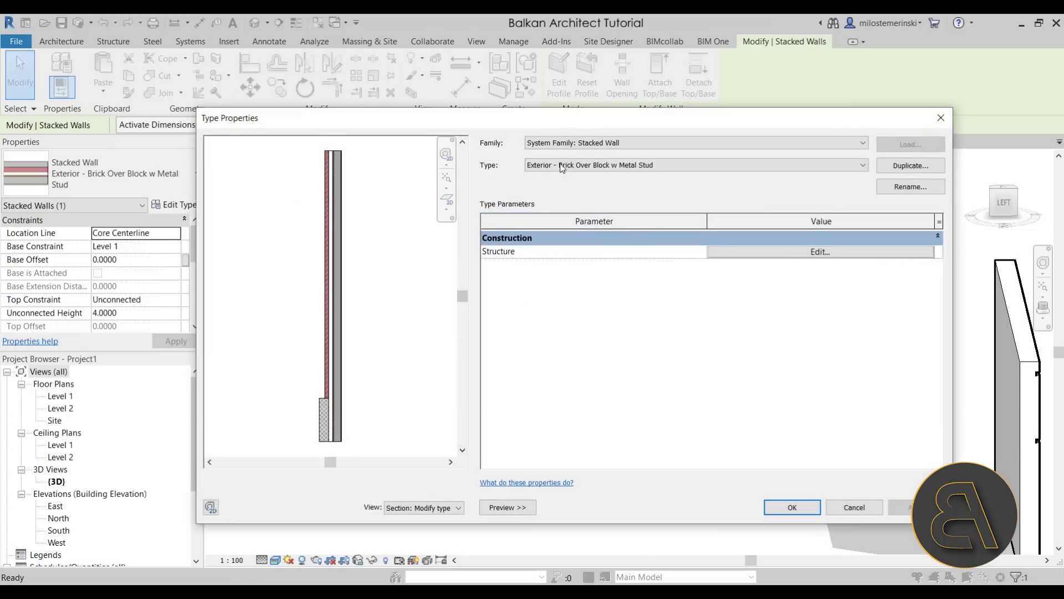
{"action": "left_click_drag", "start_coordinate": [556, 120], "coordinate": [520, 119]}
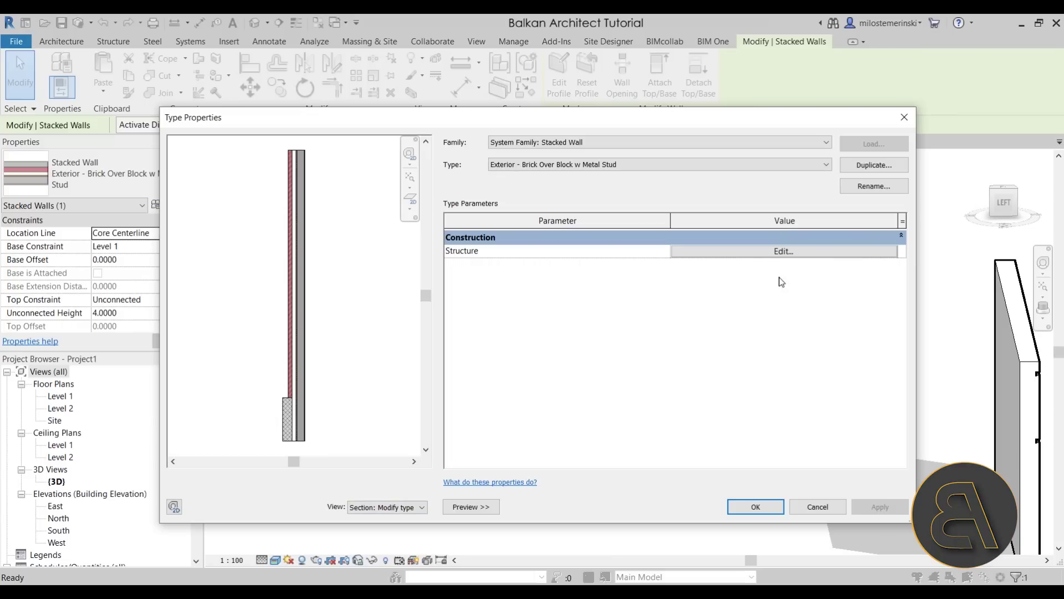
{"action": "left_click", "coordinate": [729, 252]}
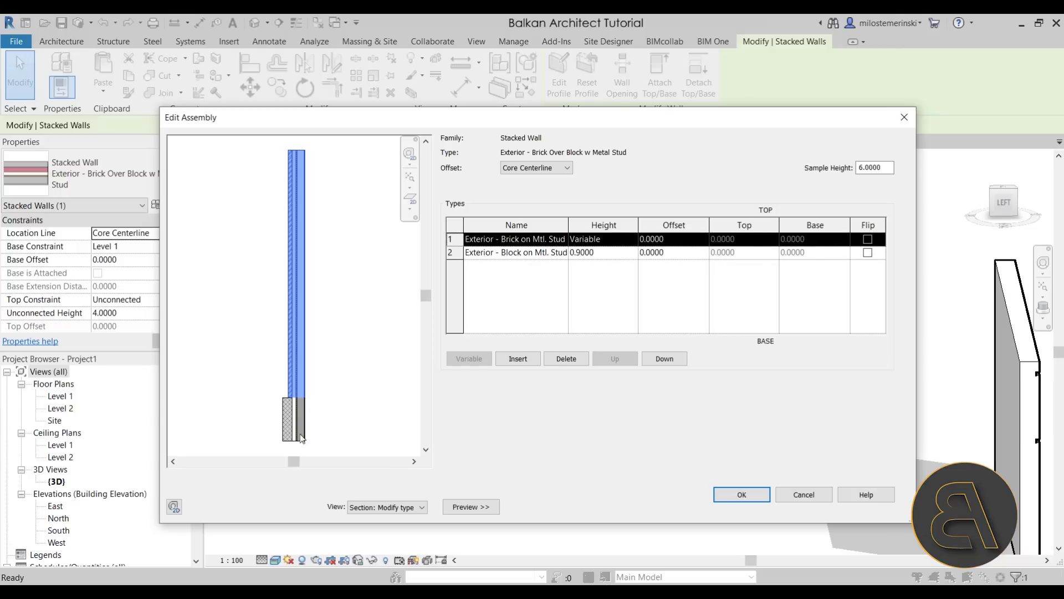
{"action": "left_click", "coordinate": [804, 495]}
{"action": "left_click", "coordinate": [818, 507]}
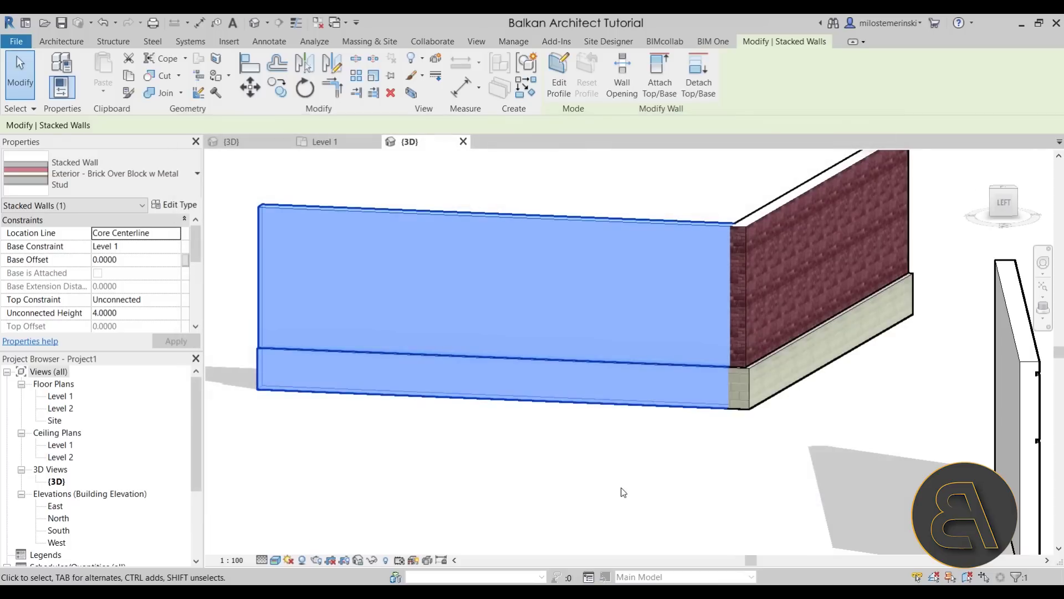
Step: Insert an extra wall row at the top of the stacked wall type's assembly and set its height to 1
{"action": "key", "text": "Escape"}
{"action": "left_click", "coordinate": [658, 404]}
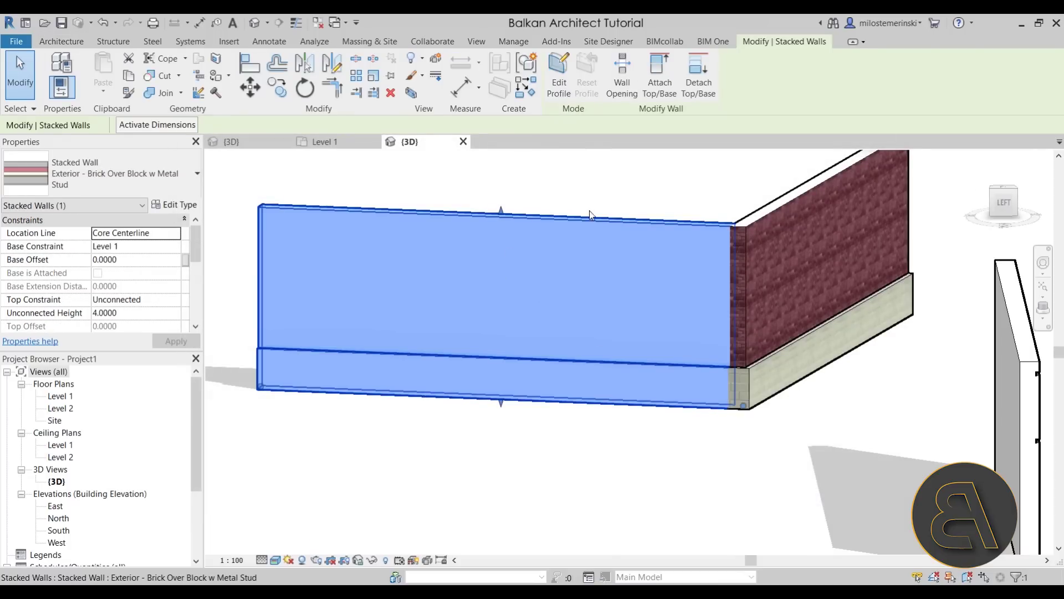
{"action": "key", "text": "Escape"}
{"action": "left_click", "coordinate": [443, 273]}
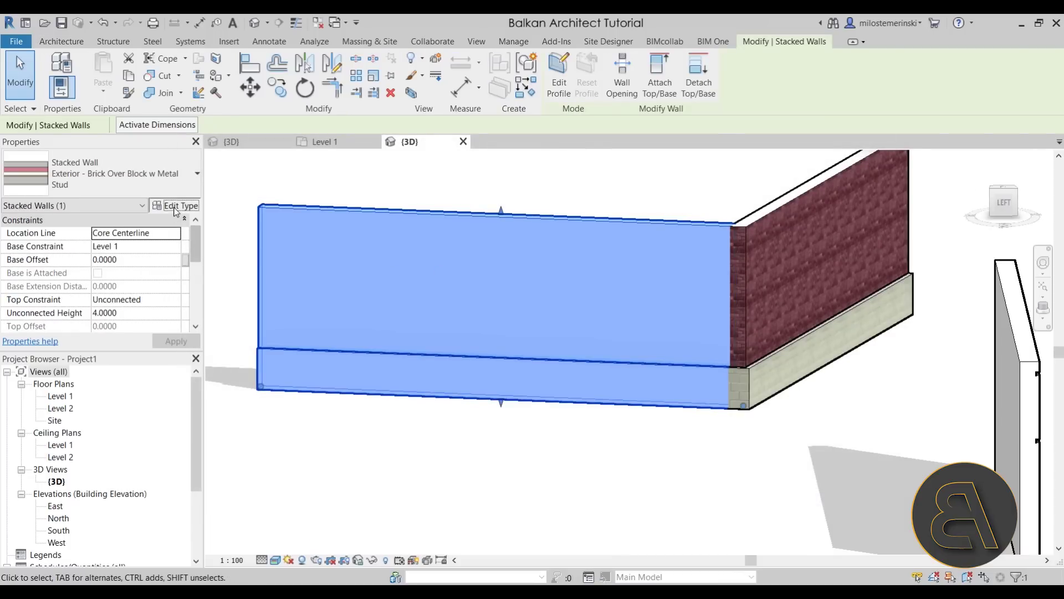
{"action": "left_click", "coordinate": [173, 205]}
{"action": "left_click", "coordinate": [708, 256]}
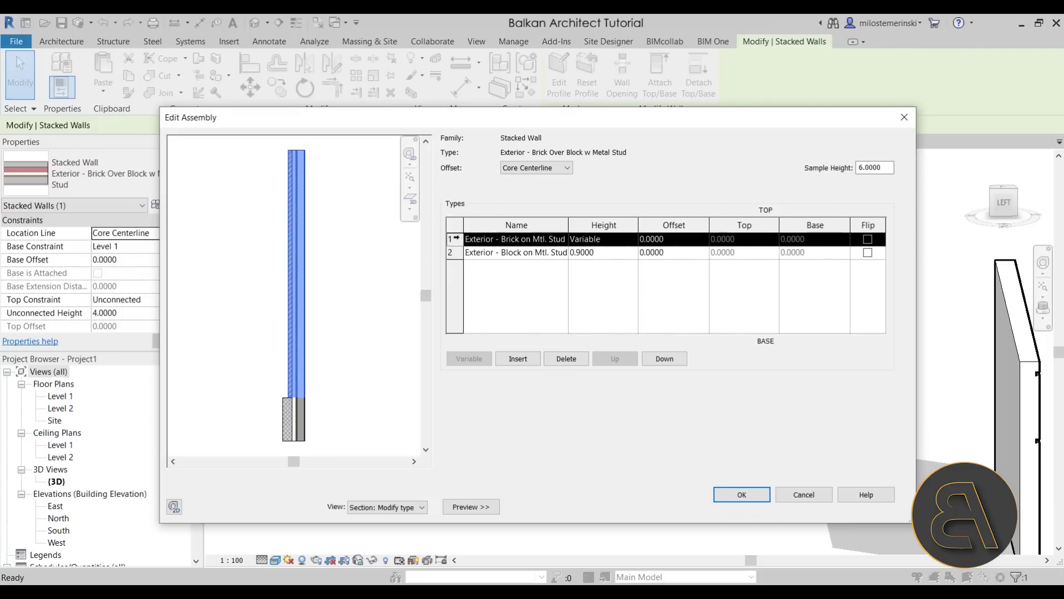
{"action": "left_click", "coordinate": [538, 361]}
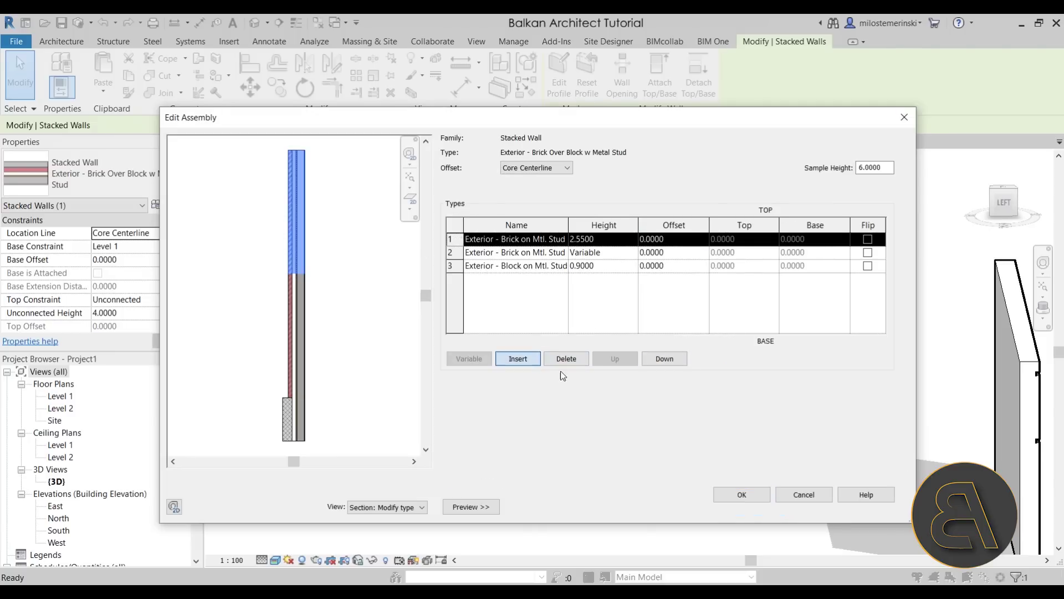
{"action": "left_click", "coordinate": [605, 244]}
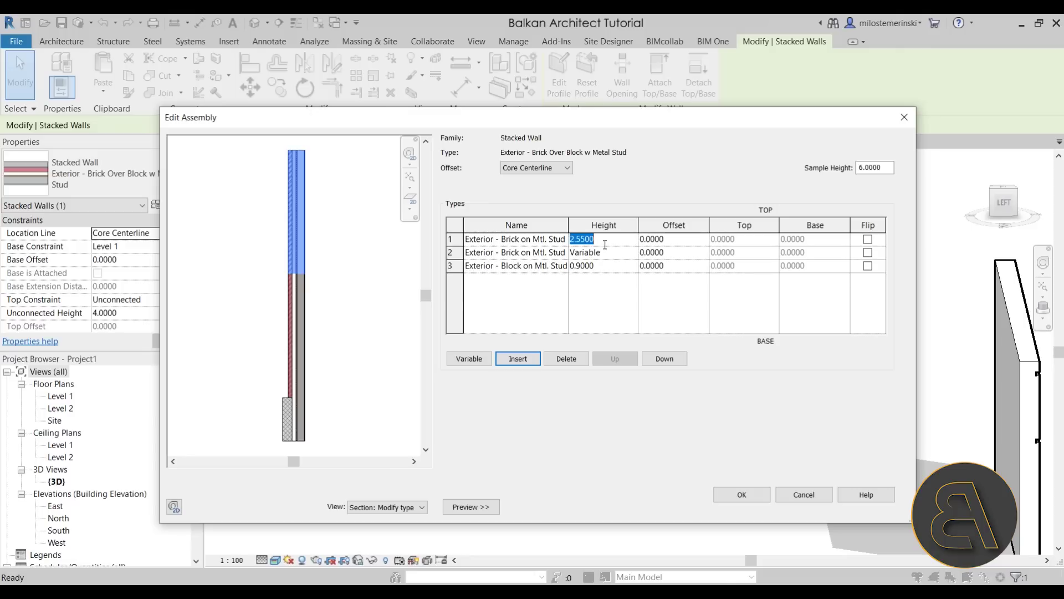
{"action": "type", "text": "1"}
{"action": "key", "text": "Return"}
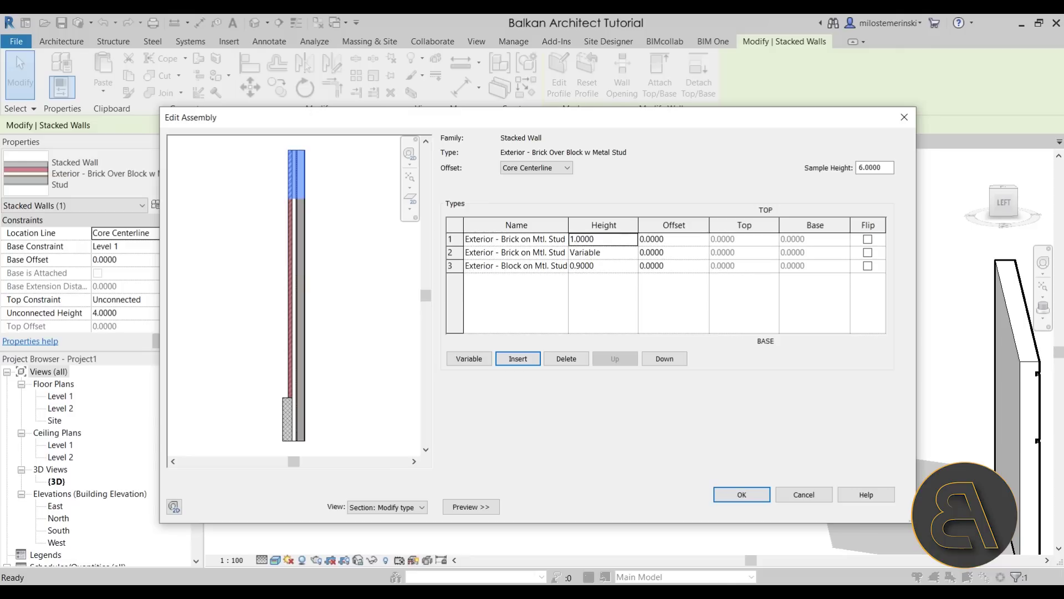
Step: Assign the Generic - 300mm wall type to the top row of the assembly and check its shape in the section preview
{"action": "double_click", "coordinate": [562, 242]}
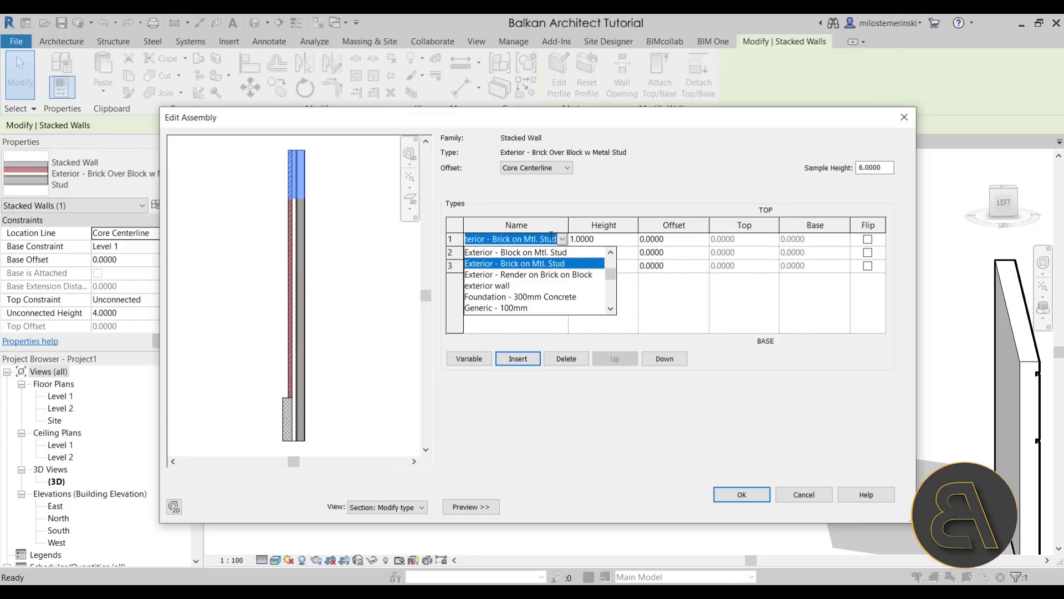
{"action": "left_click", "coordinate": [581, 226]}
{"action": "left_click", "coordinate": [562, 240]}
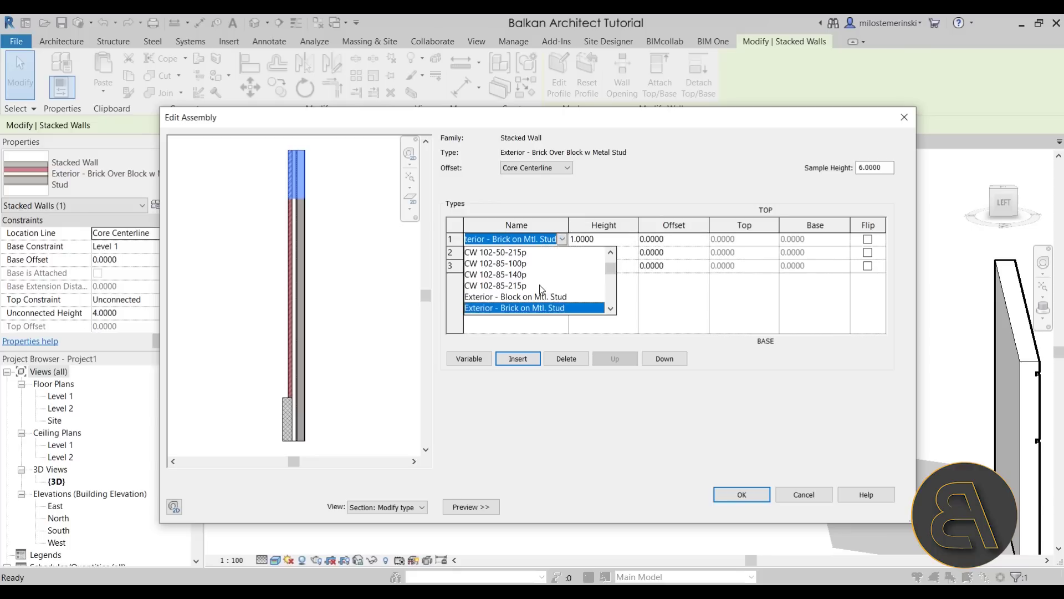
{"action": "scroll", "coordinate": [541, 289], "scroll_direction": "down", "scroll_amount": 6}
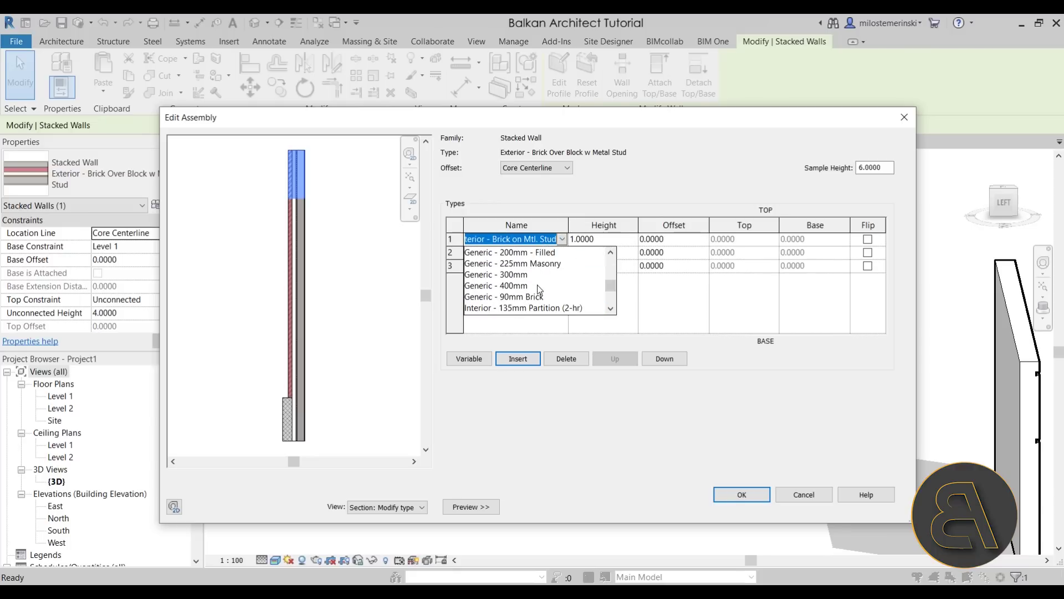
{"action": "left_click", "coordinate": [491, 274]}
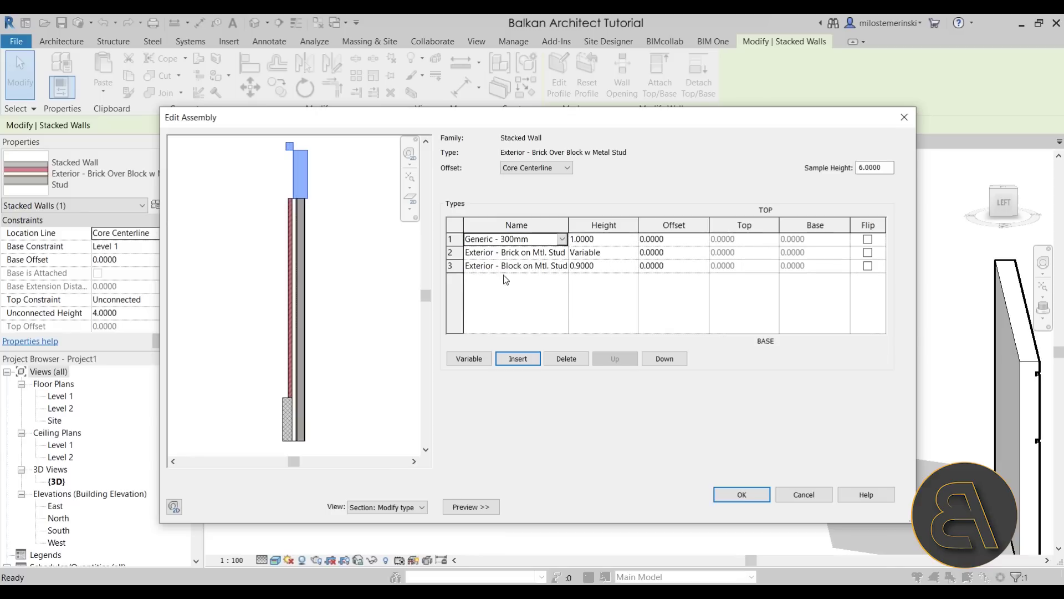
{"action": "scroll", "coordinate": [336, 258], "scroll_direction": "down", "scroll_amount": 3}
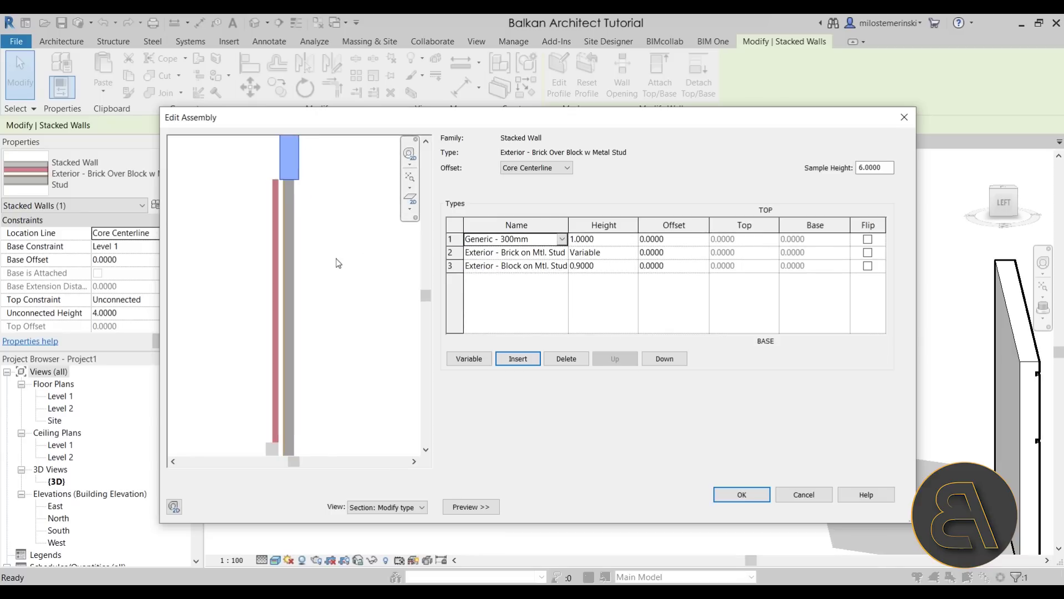
{"action": "scroll", "coordinate": [307, 171], "scroll_direction": "up", "scroll_amount": 5}
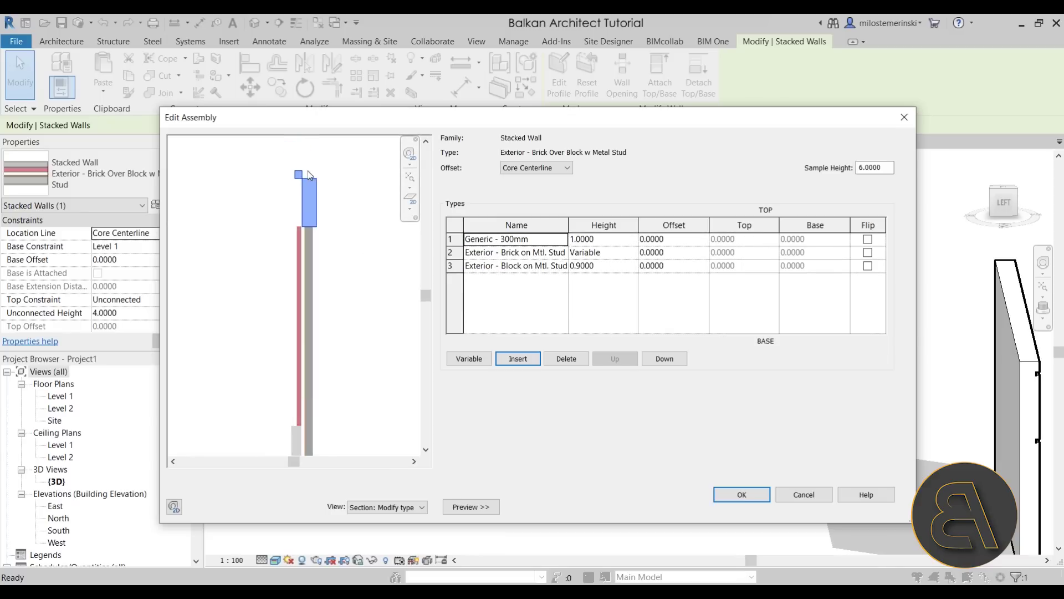
Step: Switch the top row's wall type to Generic - 400mm and set its offset to 0.1
{"action": "left_click", "coordinate": [565, 242]}
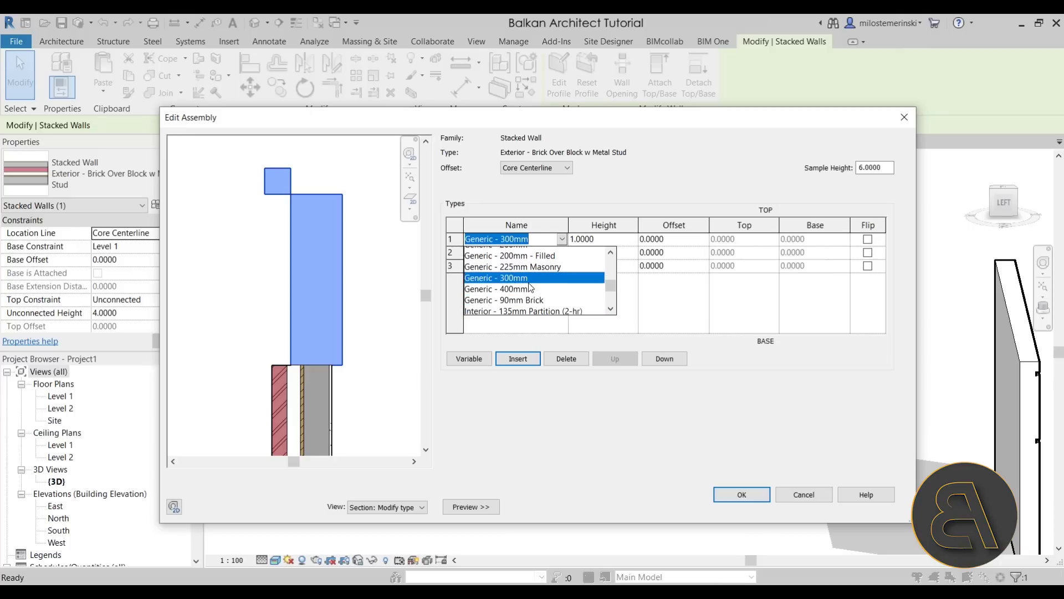
{"action": "left_click", "coordinate": [531, 288]}
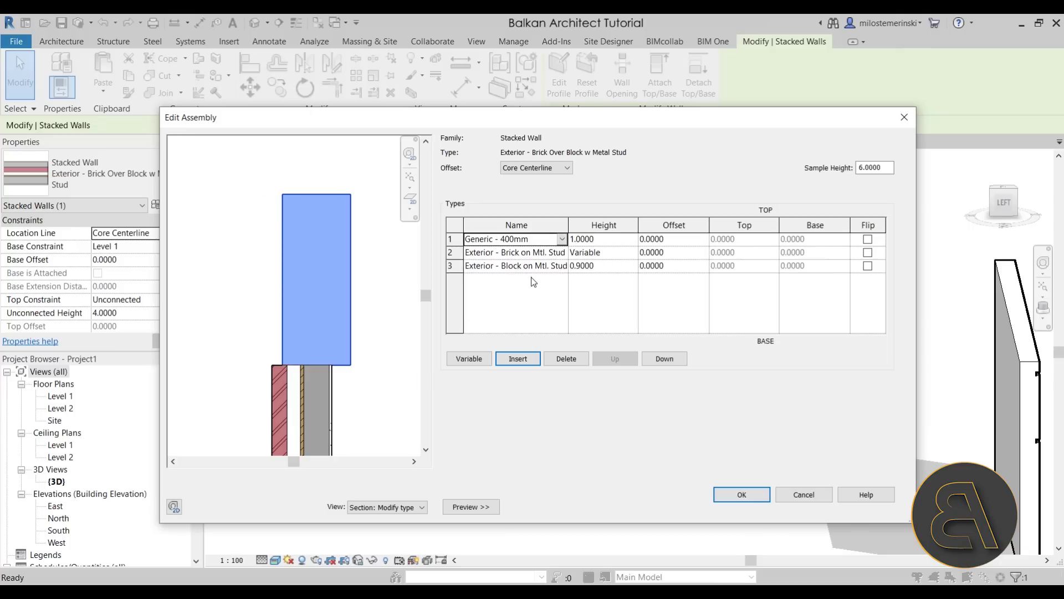
{"action": "left_click", "coordinate": [689, 240]}
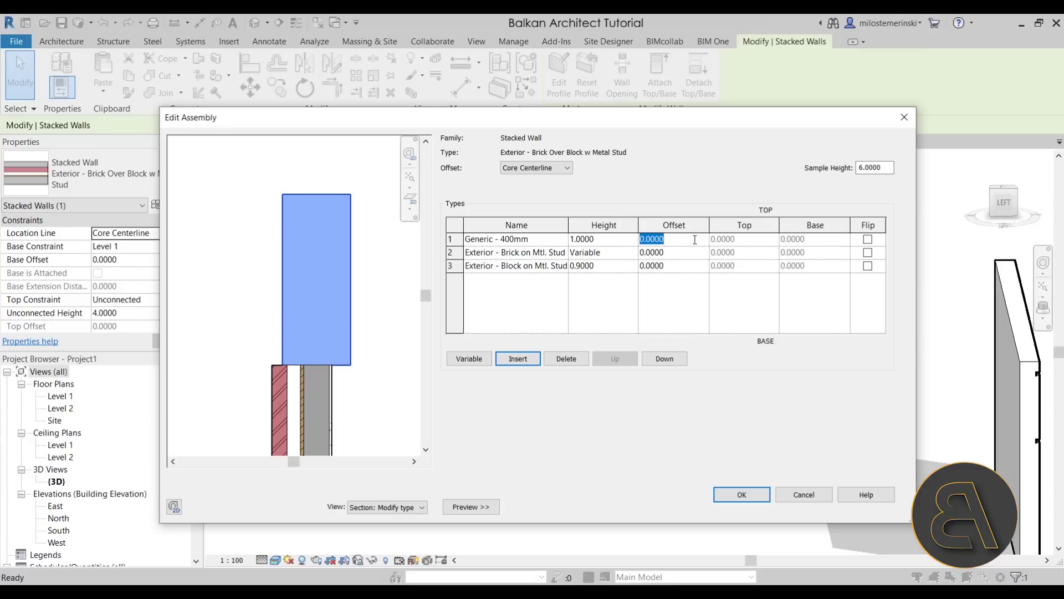
{"action": "type", "text": "0.1"}
{"action": "key", "text": "Tab"}
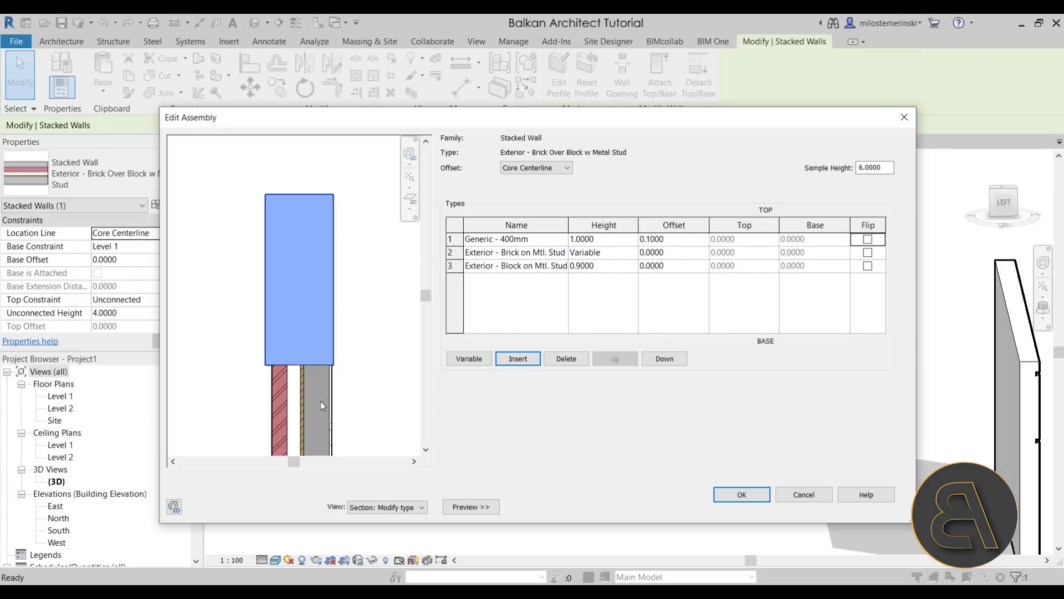
{"action": "scroll", "coordinate": [321, 360], "scroll_direction": "up", "scroll_amount": 4}
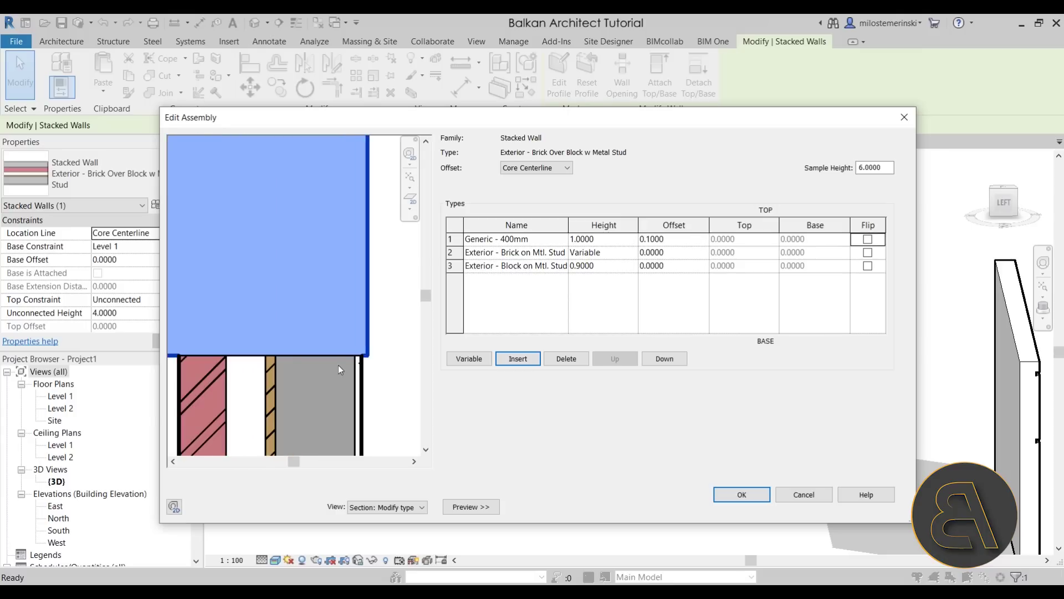
{"action": "scroll", "coordinate": [366, 366], "scroll_direction": "down", "scroll_amount": 1}
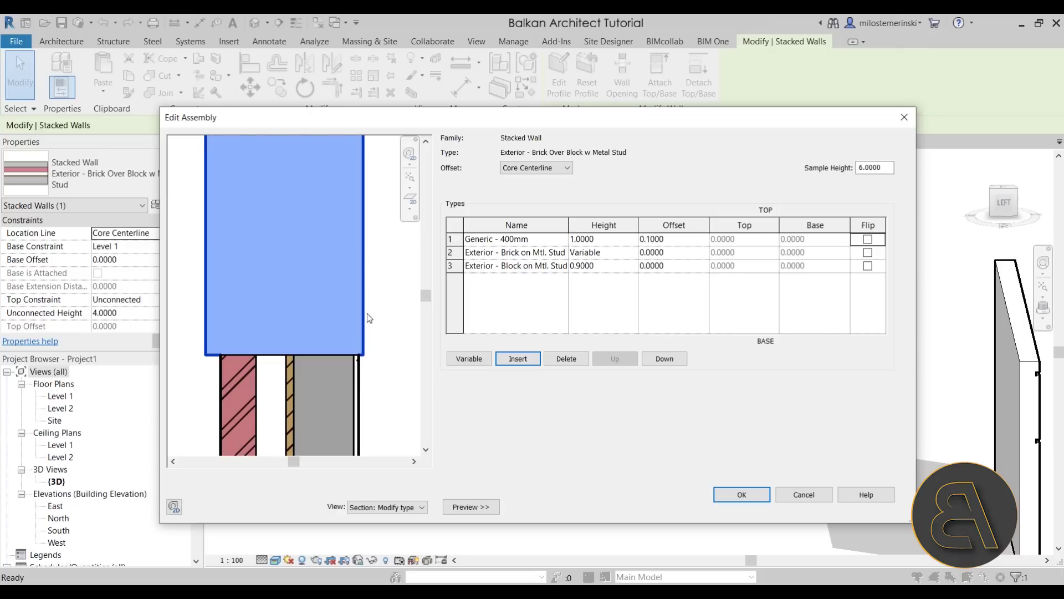
Step: Fine-tune the top row's offset to 0.11 so it lines up with the wall below, and accept the assembly and type changes
{"action": "left_click", "coordinate": [676, 239]}
{"action": "left_click_drag", "start_coordinate": [674, 240], "coordinate": [652, 241]}
{"action": "type", "text": "2"}
{"action": "key", "text": "Tab"}
{"action": "left_click", "coordinate": [652, 239]}
{"action": "left_click_drag", "start_coordinate": [664, 239], "coordinate": [651, 239]}
{"action": "type", "text": "1"}
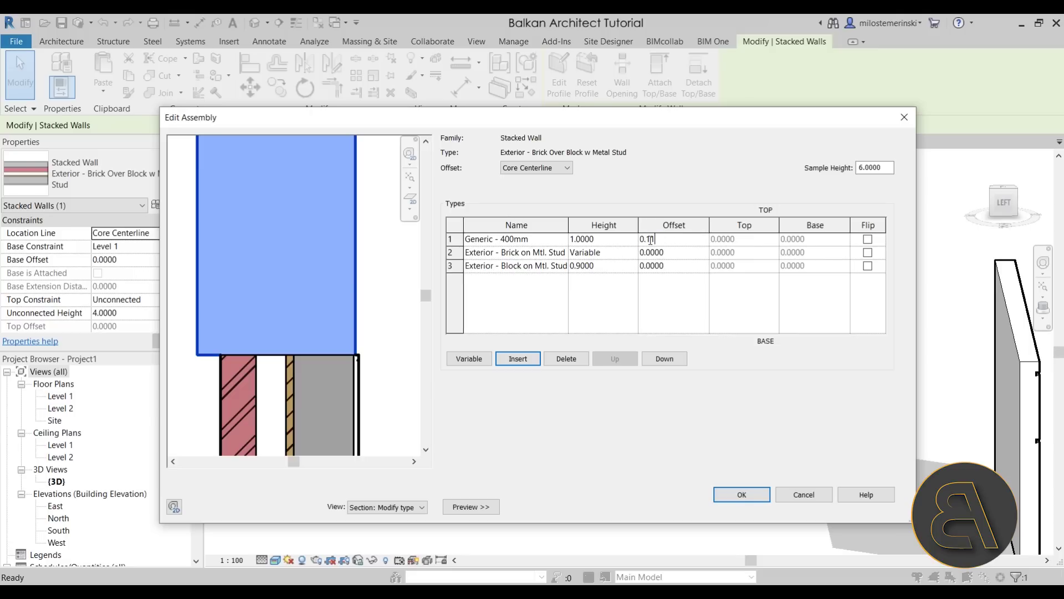
{"action": "key", "text": "Tab"}
{"action": "scroll", "coordinate": [357, 363], "scroll_direction": "down", "scroll_amount": 5}
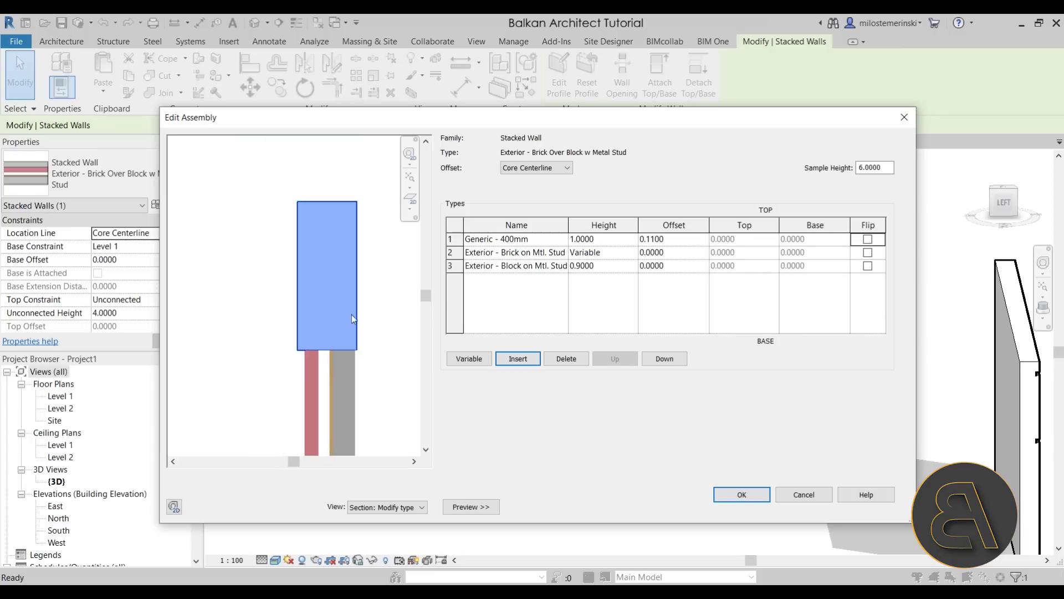
{"action": "scroll", "coordinate": [354, 316], "scroll_direction": "down", "scroll_amount": 3}
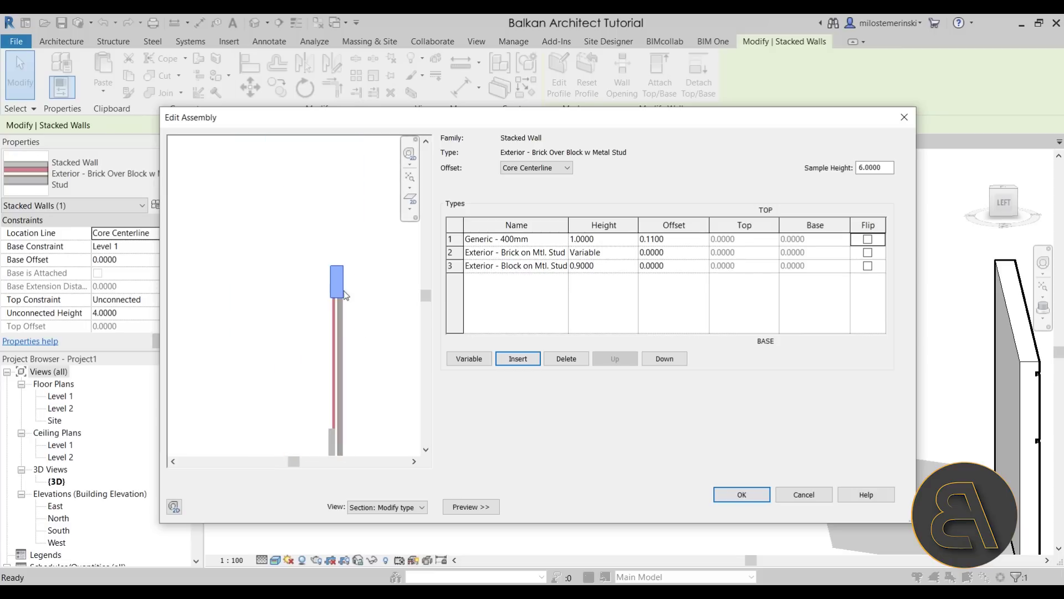
{"action": "scroll", "coordinate": [371, 397], "scroll_direction": "up", "scroll_amount": 2}
{"action": "left_click", "coordinate": [742, 495]}
{"action": "left_click", "coordinate": [880, 507]}
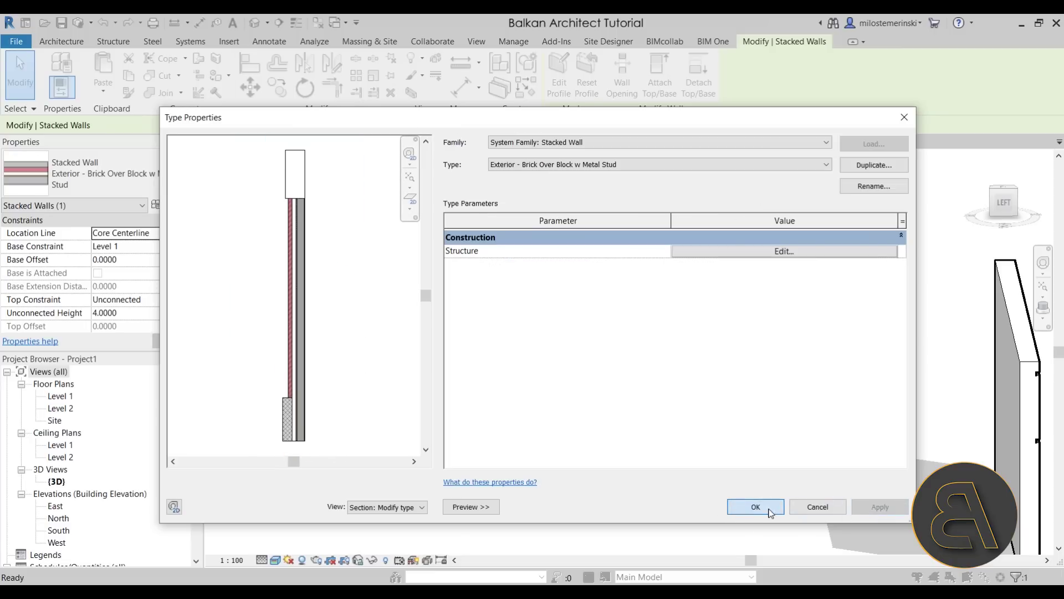
{"action": "left_click", "coordinate": [755, 507]}
Step: Examine how the modified stacked wall type looks on the existing corner walls, including the added top band
{"action": "key", "text": "Escape"}
{"action": "middle_click_drag", "start_coordinate": [643, 455], "coordinate": [666, 424], "text": "shift"}
{"action": "scroll", "coordinate": [538, 424], "scroll_direction": "down", "scroll_amount": 1}
{"action": "left_click", "coordinate": [540, 424]}
{"action": "middle_click_drag", "start_coordinate": [636, 345], "coordinate": [515, 403], "text": "shift"}
{"action": "key", "text": "Escape"}
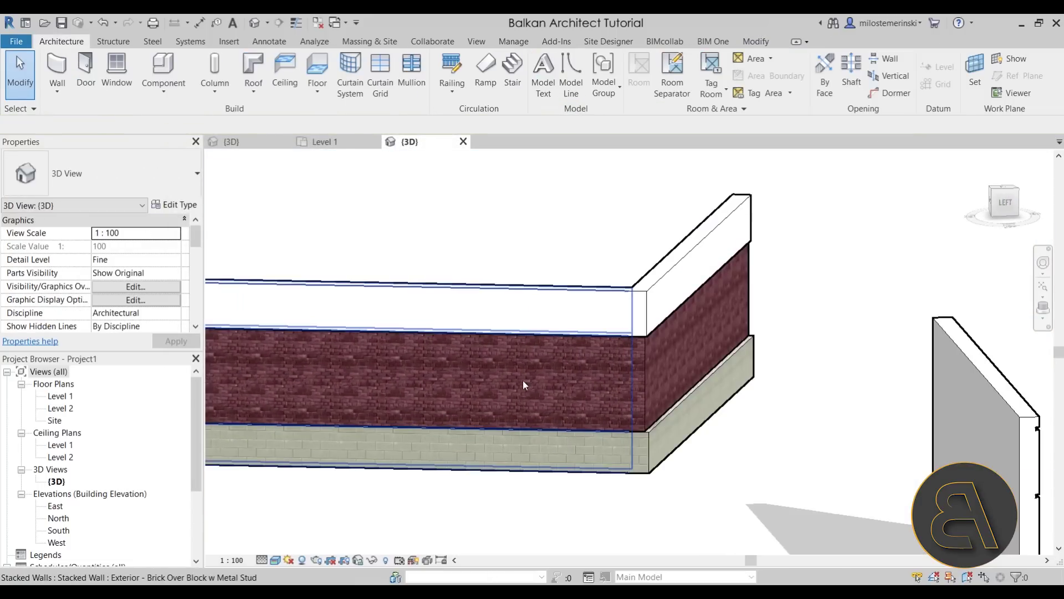
{"action": "left_click", "coordinate": [444, 293]}
{"action": "middle_click_drag", "start_coordinate": [444, 293], "coordinate": [524, 438], "text": "shift"}
{"action": "key", "text": "Escape"}
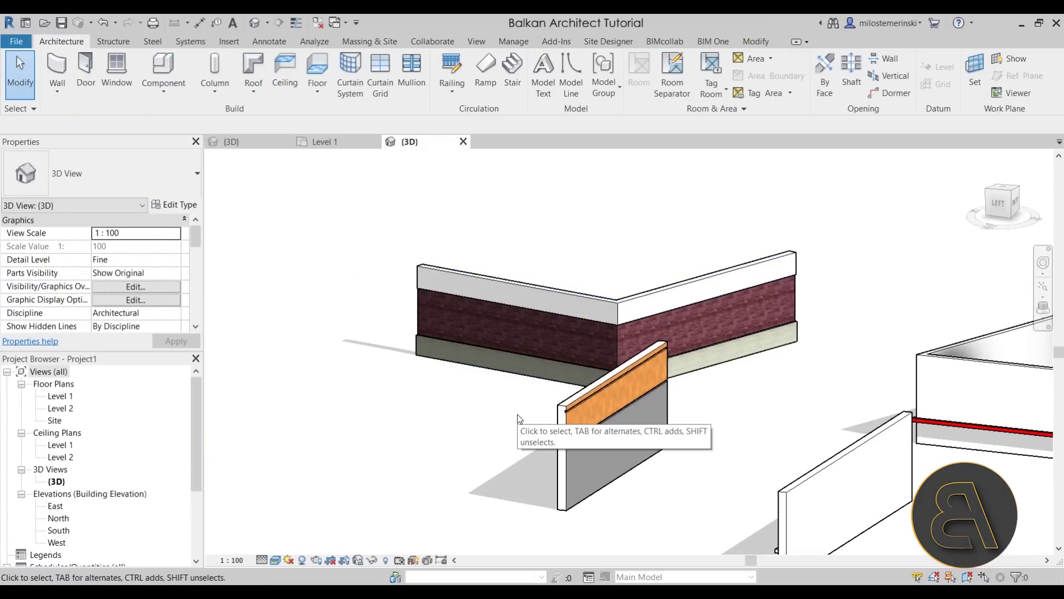
Step: Draw two more connected walls beside the existing corner, using the modified Exterior - Brick Over Block w Metal Stud stacked type
{"action": "left_click", "coordinate": [58, 66]}
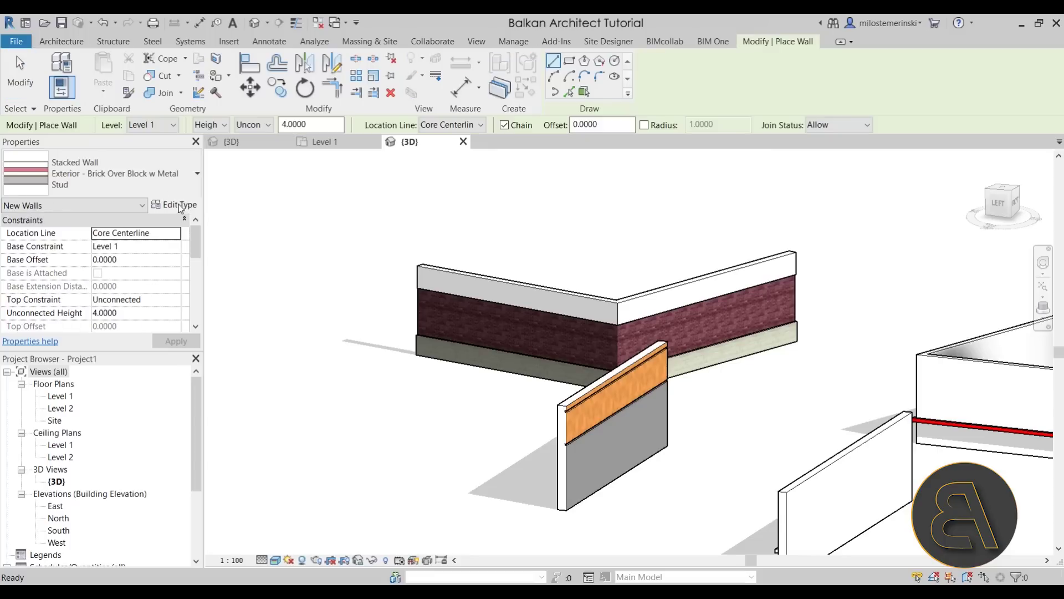
{"action": "left_click", "coordinate": [296, 438]}
{"action": "left_click", "coordinate": [326, 329]}
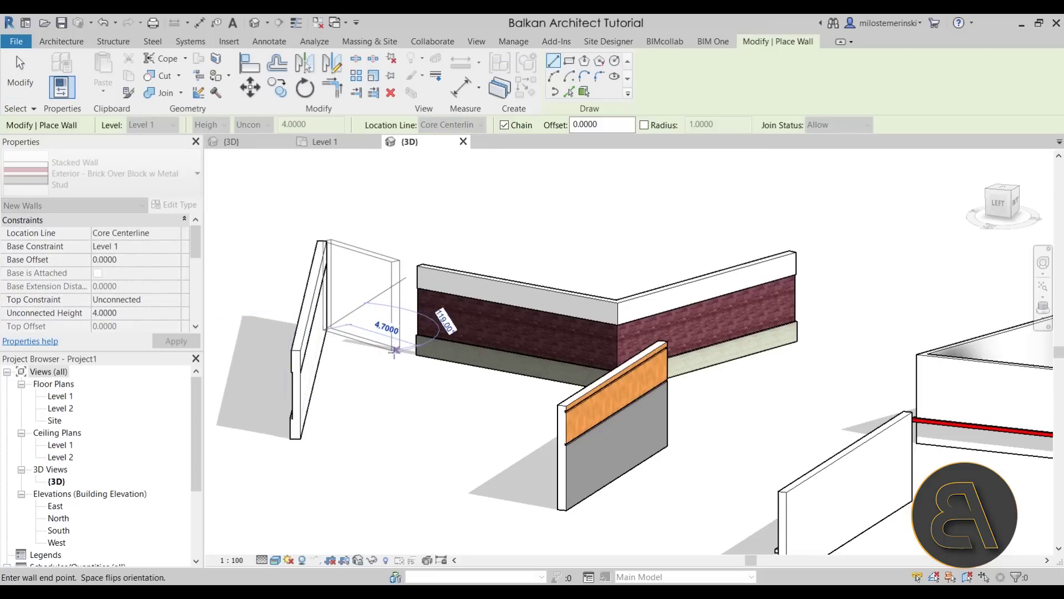
{"action": "left_click", "coordinate": [489, 252]}
{"action": "key", "text": "Escape"}
{"action": "key", "text": "Escape"}
Step: Stretch both newly drawn stacked walls upward, the first to a height of about 6.66, and check how the brick part extends
{"action": "middle_click_drag", "start_coordinate": [341, 411], "coordinate": [745, 388], "text": "shift"}
{"action": "middle_click_drag", "start_coordinate": [746, 388], "coordinate": [584, 392]}
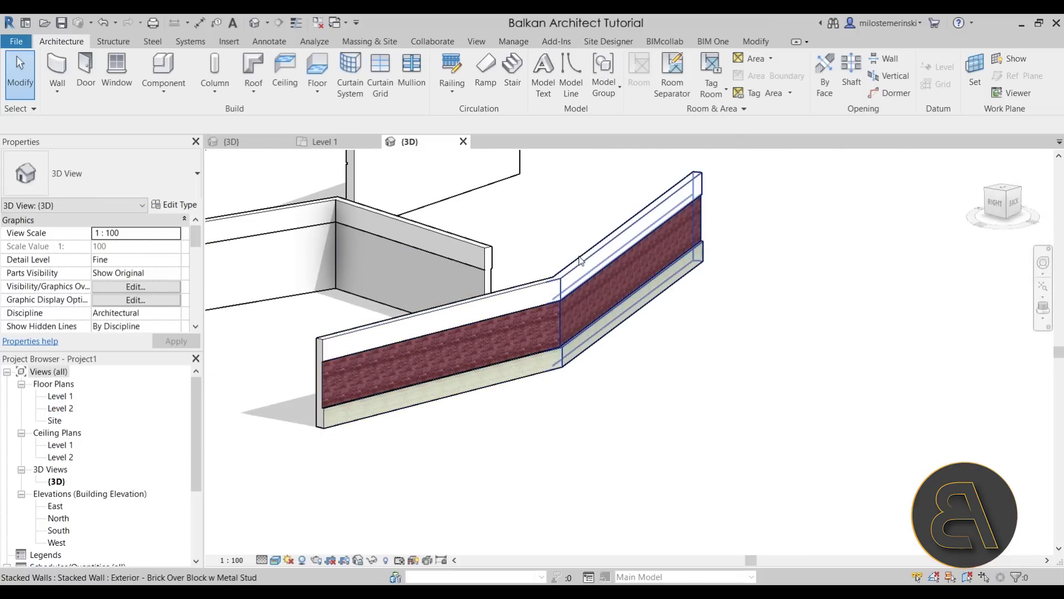
{"action": "scroll", "coordinate": [579, 266], "scroll_direction": "down", "scroll_amount": 1}
{"action": "scroll", "coordinate": [615, 277], "scroll_direction": "up", "scroll_amount": 2}
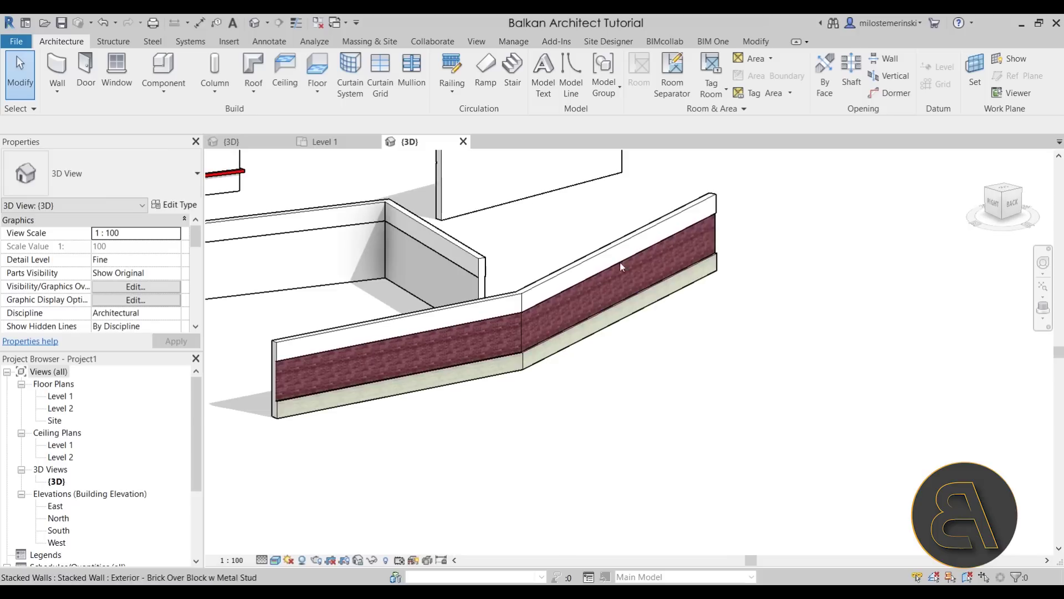
{"action": "left_click", "coordinate": [626, 263]}
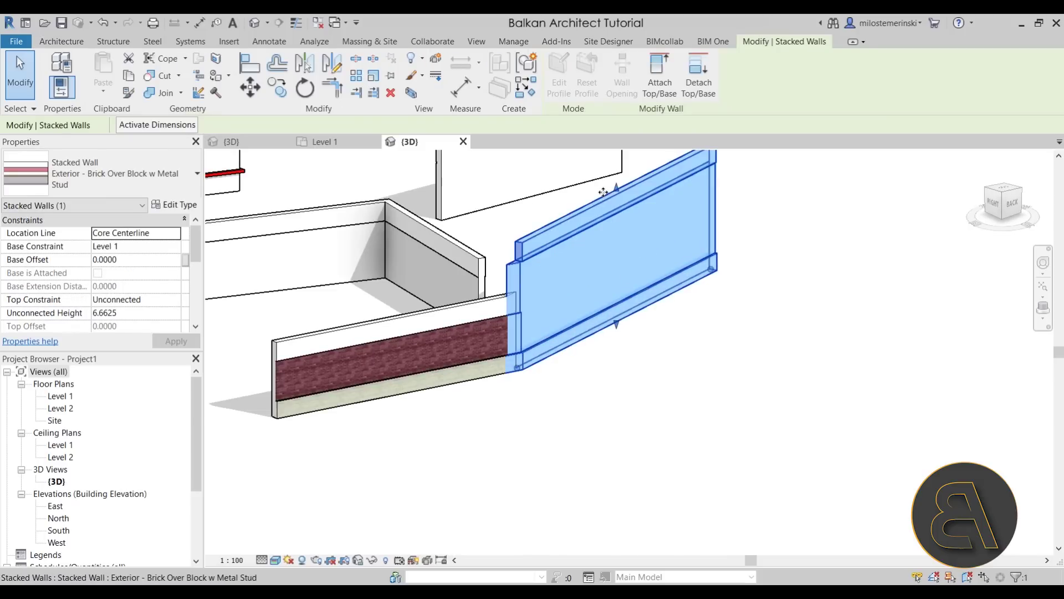
{"action": "left_click", "coordinate": [572, 388]}
{"action": "left_click", "coordinate": [438, 303]}
{"action": "left_click_drag", "start_coordinate": [402, 311], "coordinate": [397, 262]}
{"action": "left_click", "coordinate": [629, 396]}
{"action": "middle_click_drag", "start_coordinate": [629, 395], "coordinate": [589, 329], "text": "shift"}
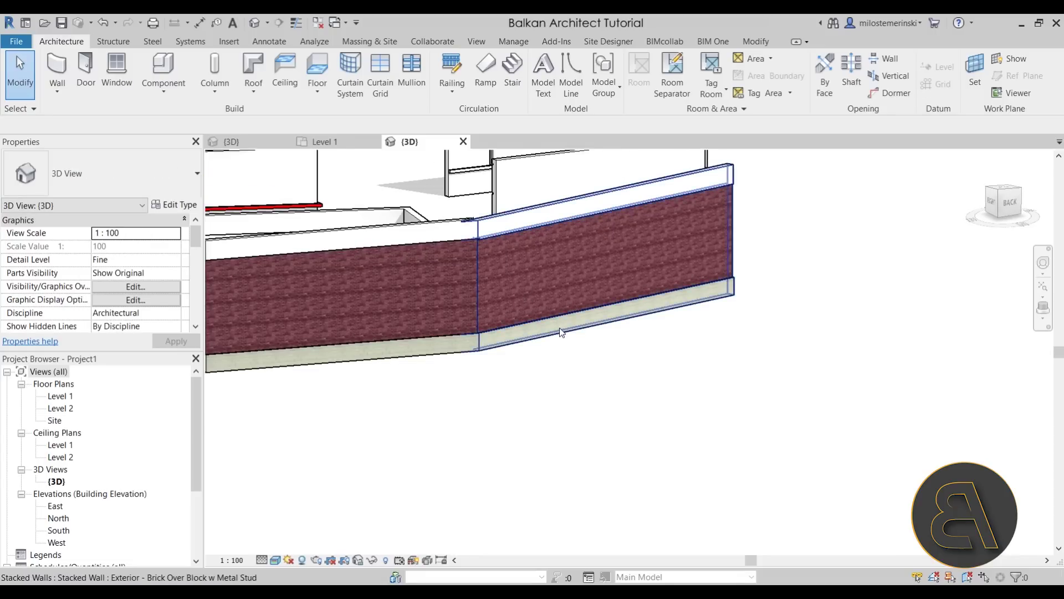
{"action": "scroll", "coordinate": [654, 309], "scroll_direction": "down", "scroll_amount": 3}
{"action": "middle_click_drag", "start_coordinate": [654, 309], "coordinate": [547, 368], "text": "shift"}
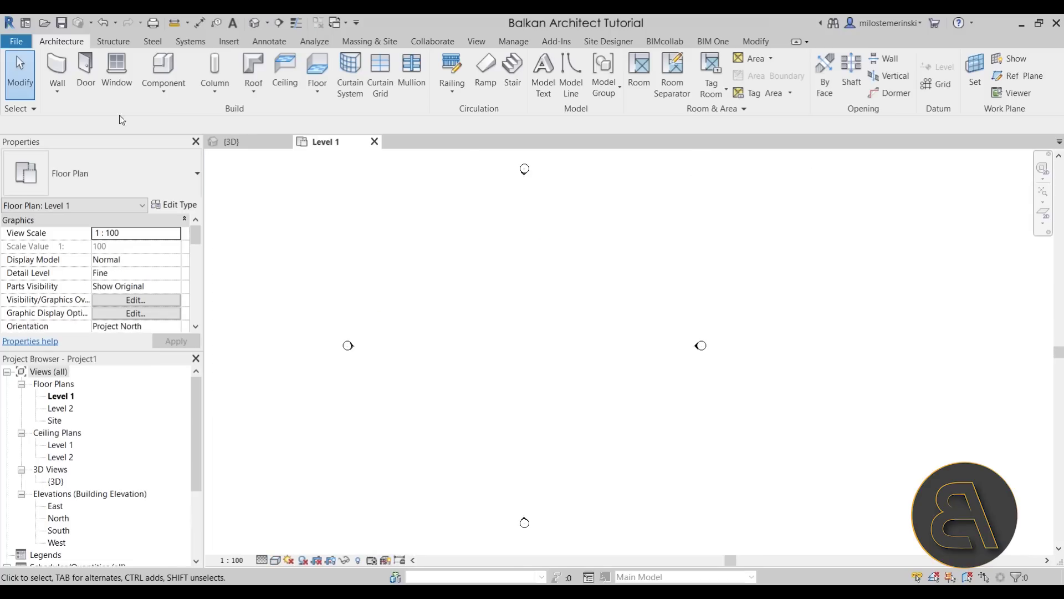
Step: Draw a straight horizontal curtain wall of type Storefront in the middle of the Level 1 floor plan
{"action": "left_click", "coordinate": [57, 70]}
{"action": "left_click", "coordinate": [111, 177]}
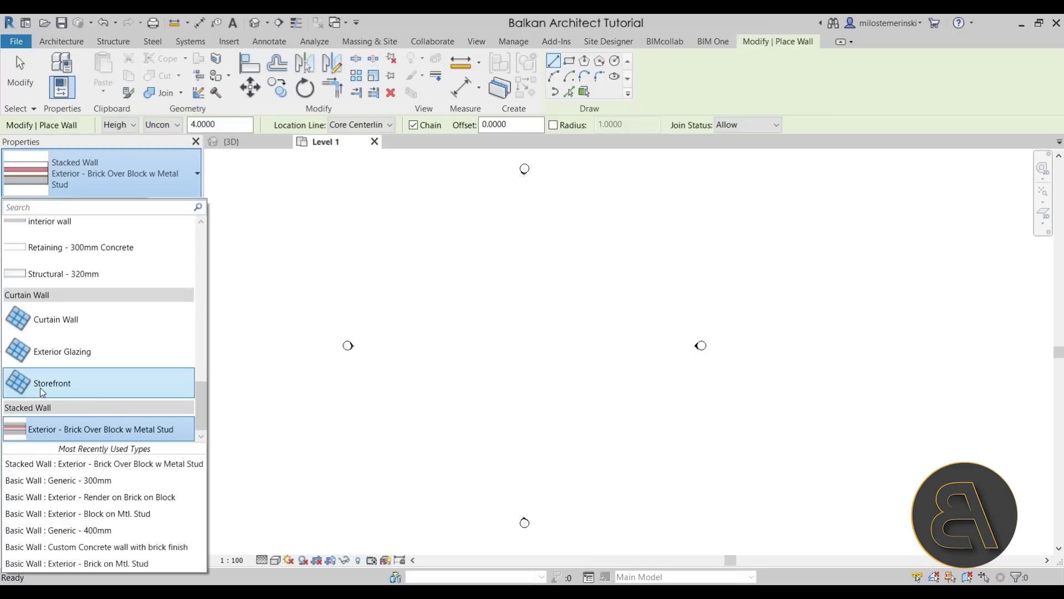
{"action": "left_click", "coordinate": [40, 388]}
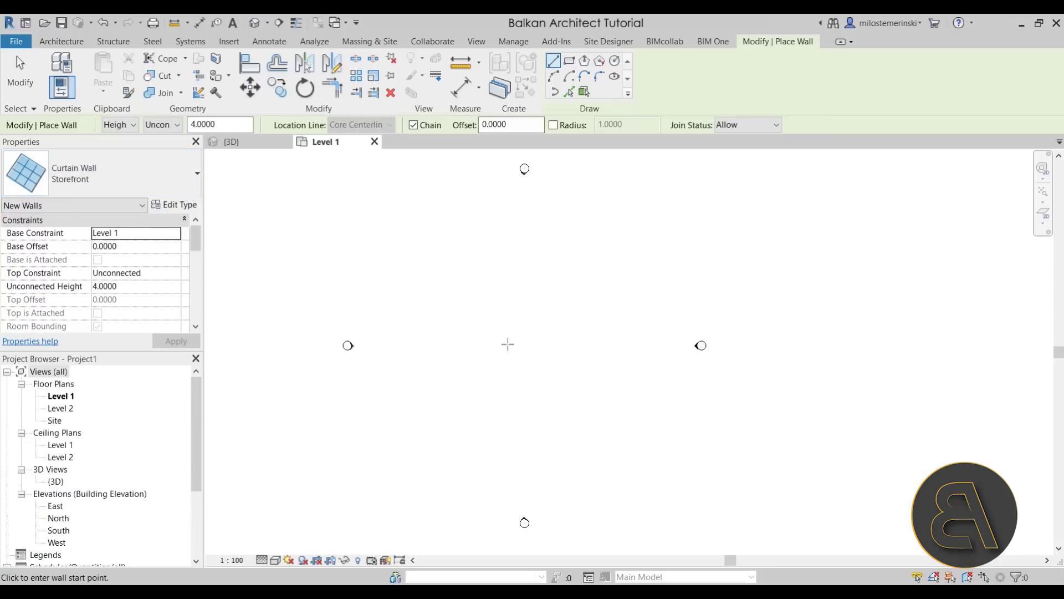
{"action": "left_click", "coordinate": [482, 354]}
{"action": "left_click", "coordinate": [587, 354]}
{"action": "key", "text": "Escape"}
{"action": "key", "text": "Escape"}
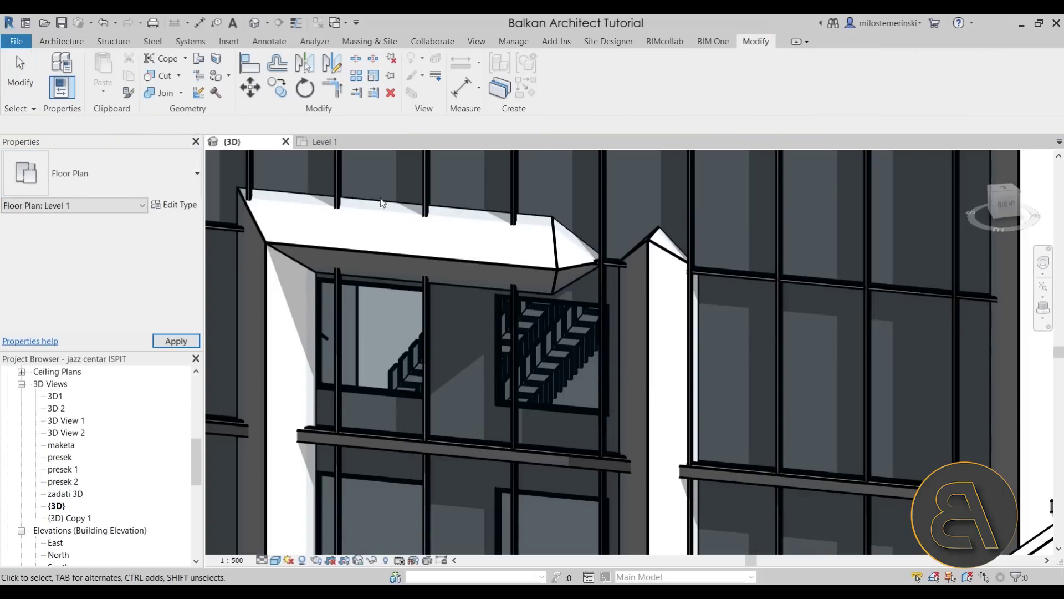
Step: Return to the curtain wall project and look at the storefront wall in the default 3D view
{"action": "left_click", "coordinate": [333, 141]}
{"action": "left_click", "coordinate": [254, 23]}
{"action": "middle_click_drag", "start_coordinate": [675, 415], "coordinate": [674, 395], "text": "shift"}
{"action": "middle_click_drag", "start_coordinate": [582, 368], "coordinate": [697, 398], "text": "shift"}
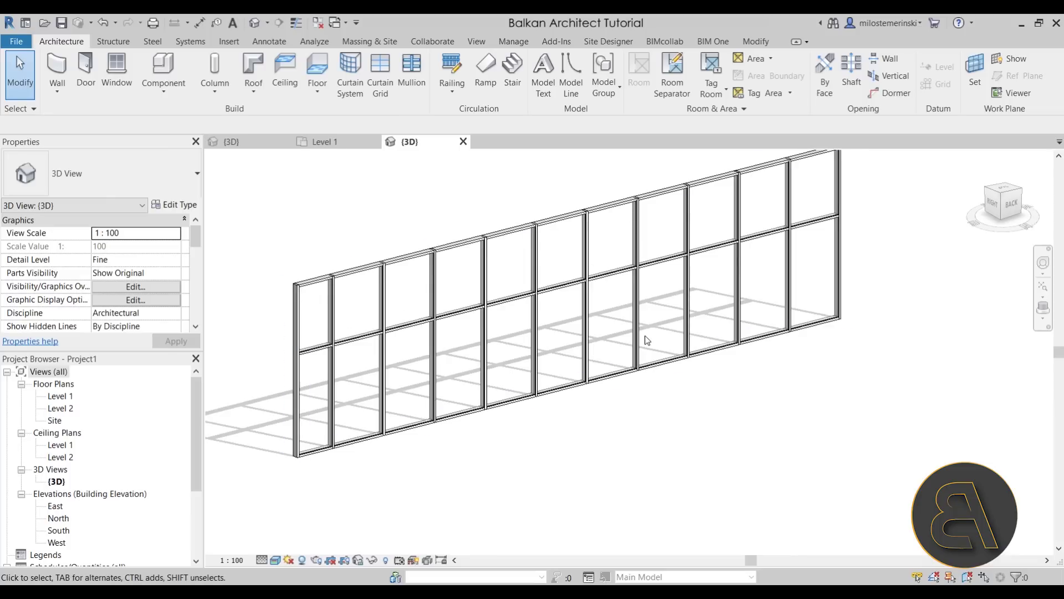
Step: Select all upper glazed panels of the storefront wall along the horizontal grid, starting from the end panel, and unpin them
{"action": "key", "text": "Tab"}
{"action": "left_click", "coordinate": [330, 320]}
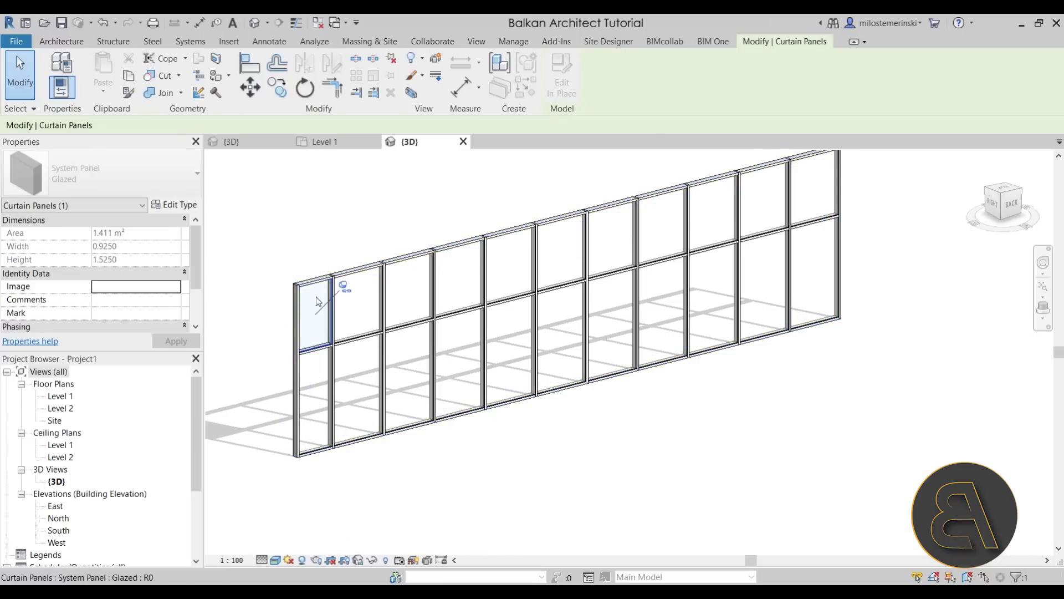
{"action": "right_click", "coordinate": [363, 204]}
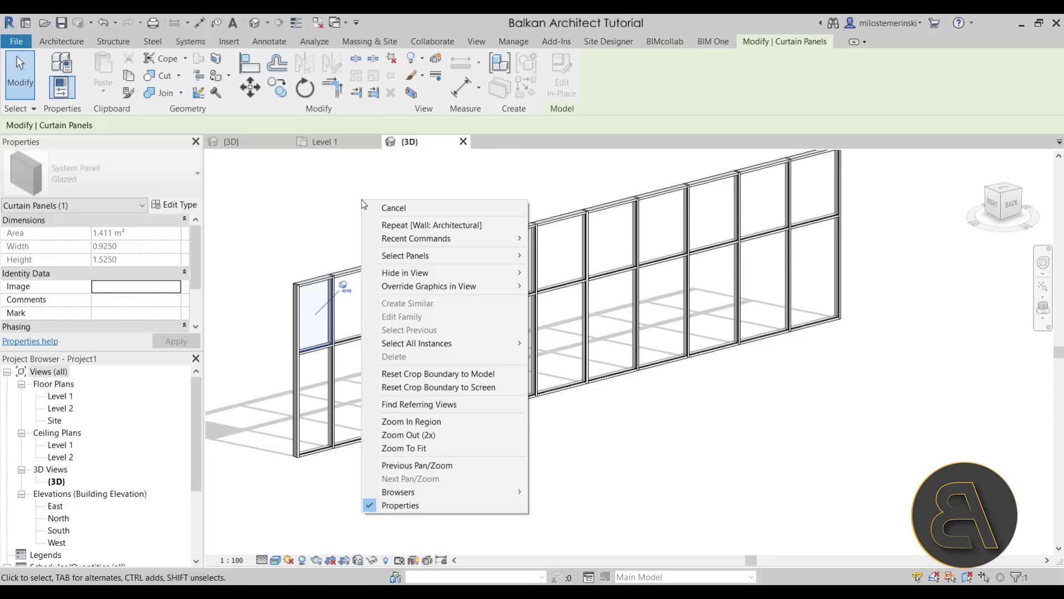
{"action": "mouse_move", "coordinate": [407, 256]}
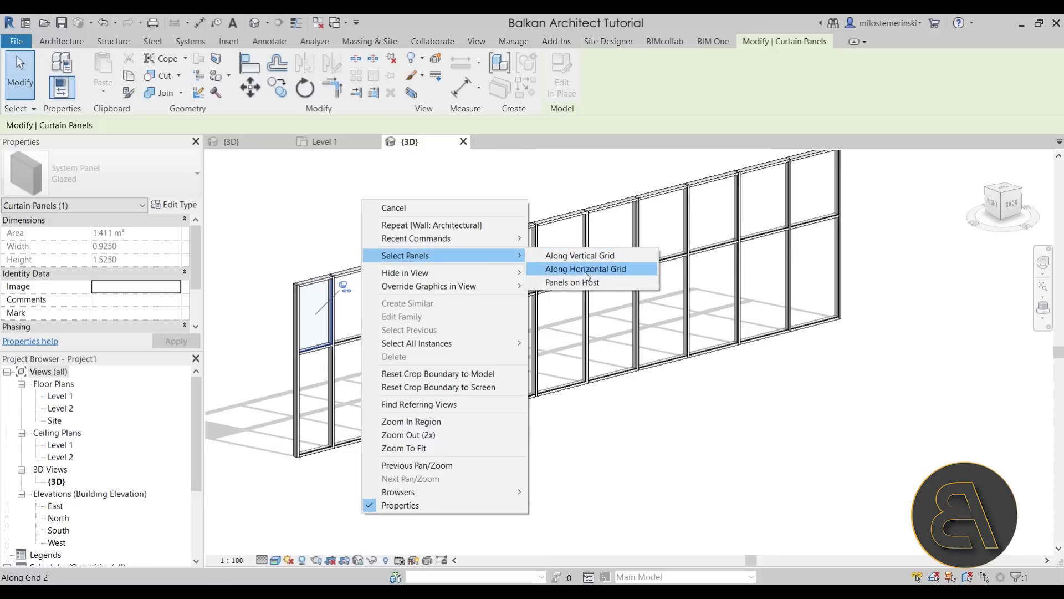
{"action": "left_click", "coordinate": [598, 276]}
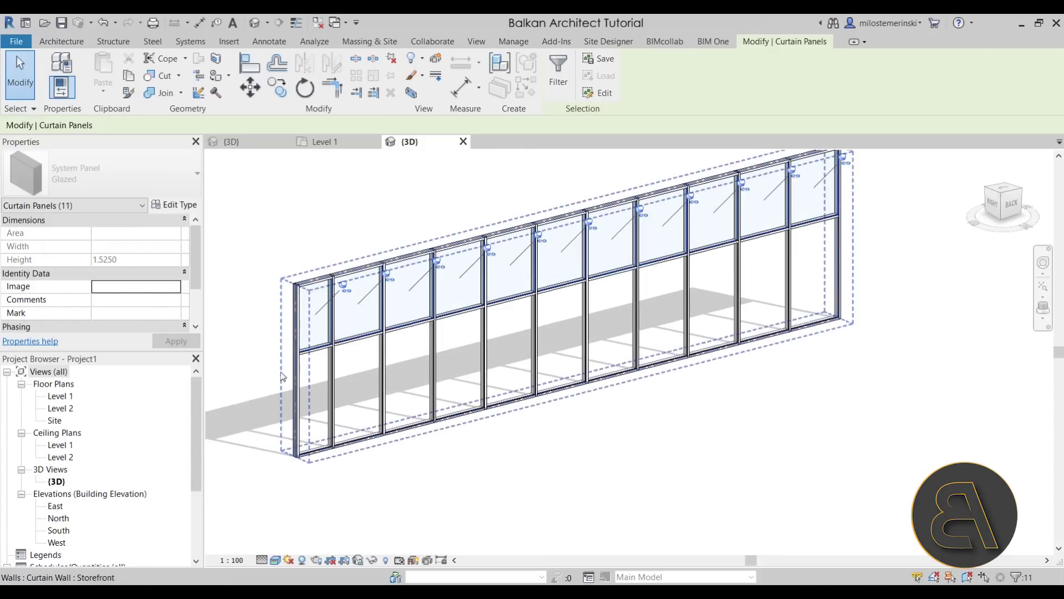
{"action": "scroll", "coordinate": [625, 377], "scroll_direction": "down", "scroll_amount": 1}
{"action": "middle_click_drag", "start_coordinate": [694, 427], "coordinate": [640, 370], "text": "shift"}
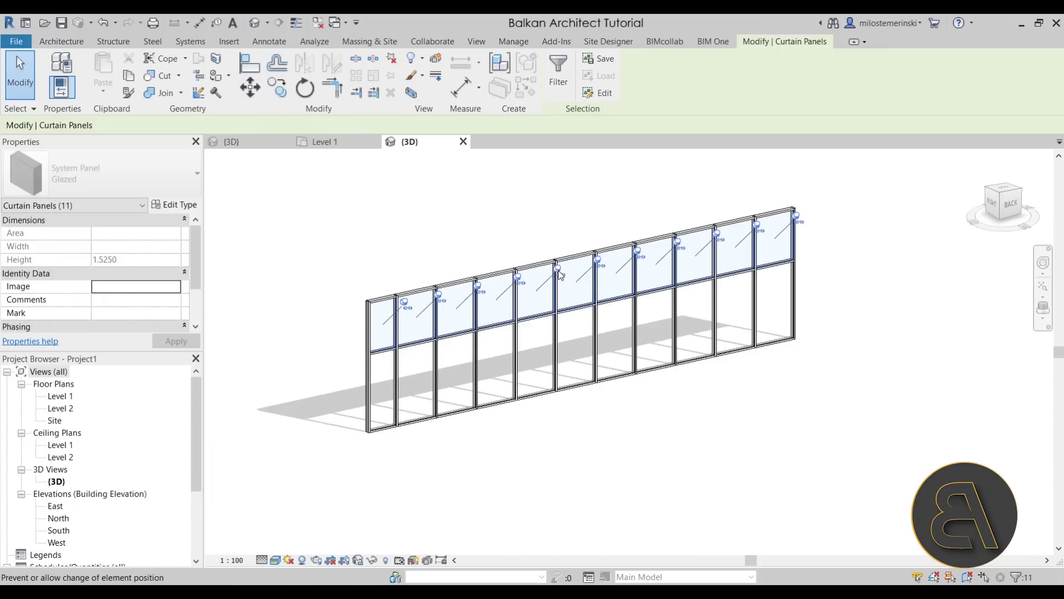
{"action": "left_click", "coordinate": [393, 58]}
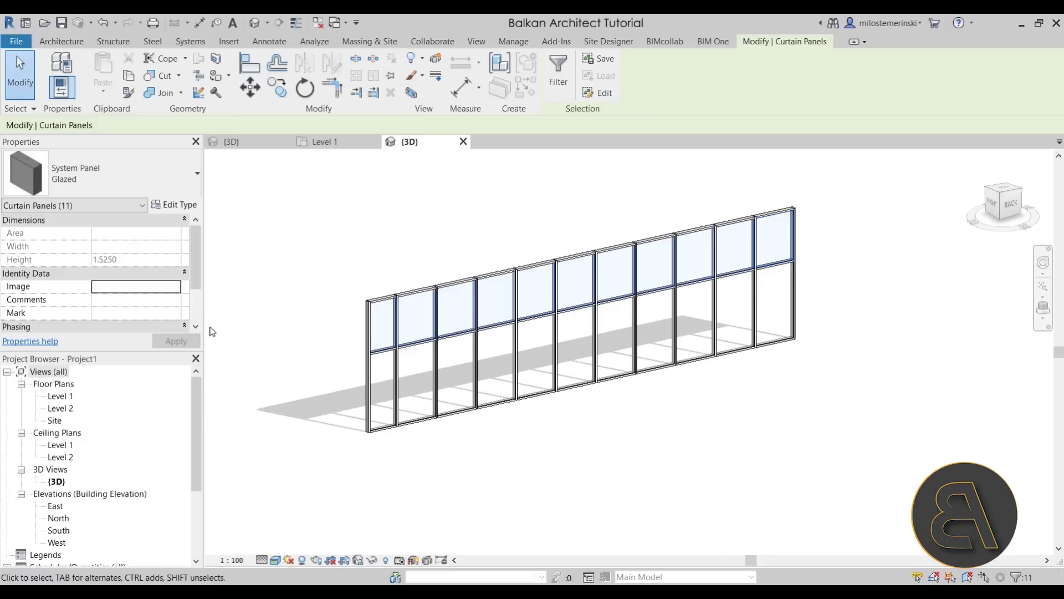
Step: Change the selected upper panels of the storefront wall to the System Panel Solid type
{"action": "left_click", "coordinate": [75, 184]}
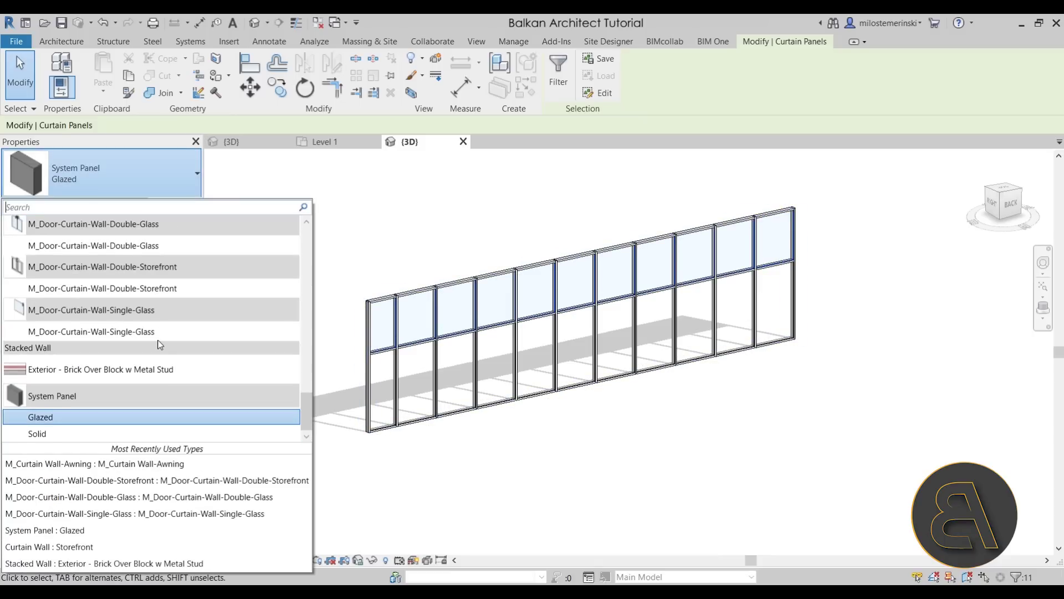
{"action": "left_click", "coordinate": [47, 434]}
{"action": "left_click", "coordinate": [556, 426]}
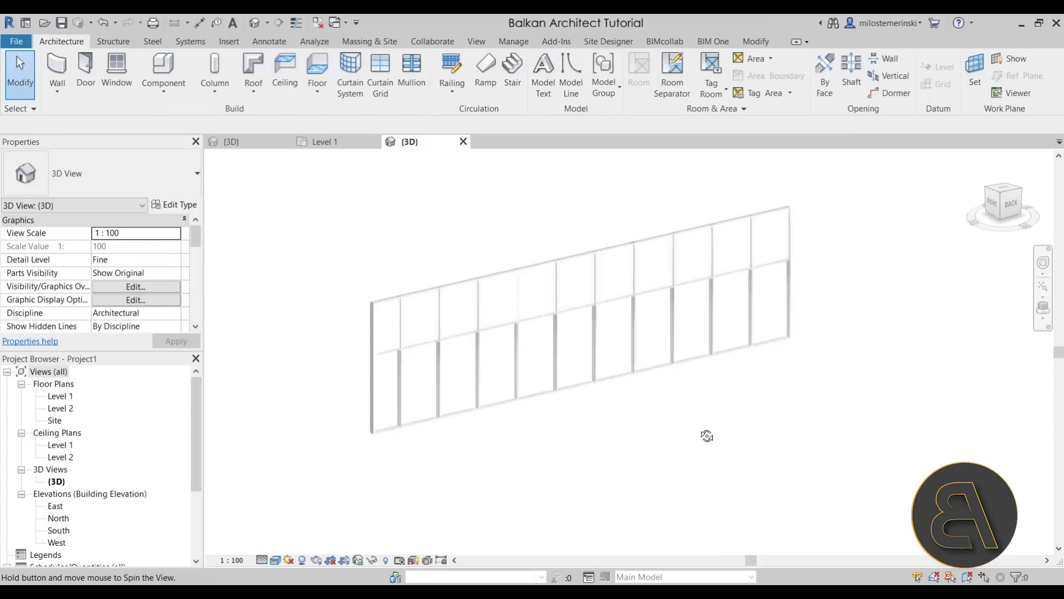
Step: Set the 3D view's visual style to Realistic and examine the storefront wall's upper panels up close
{"action": "left_click", "coordinate": [275, 560]}
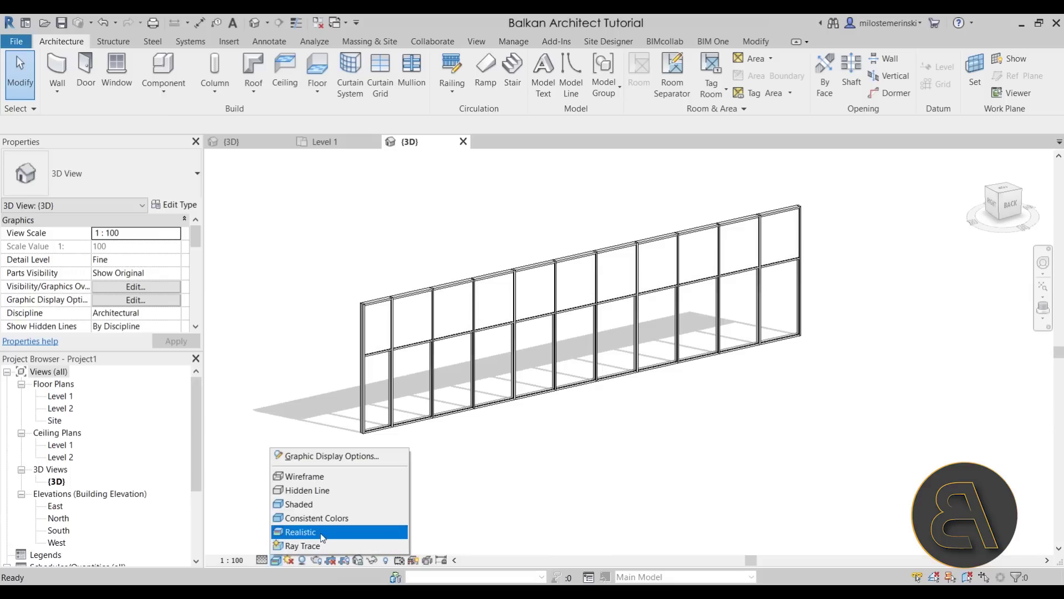
{"action": "left_click", "coordinate": [311, 531]}
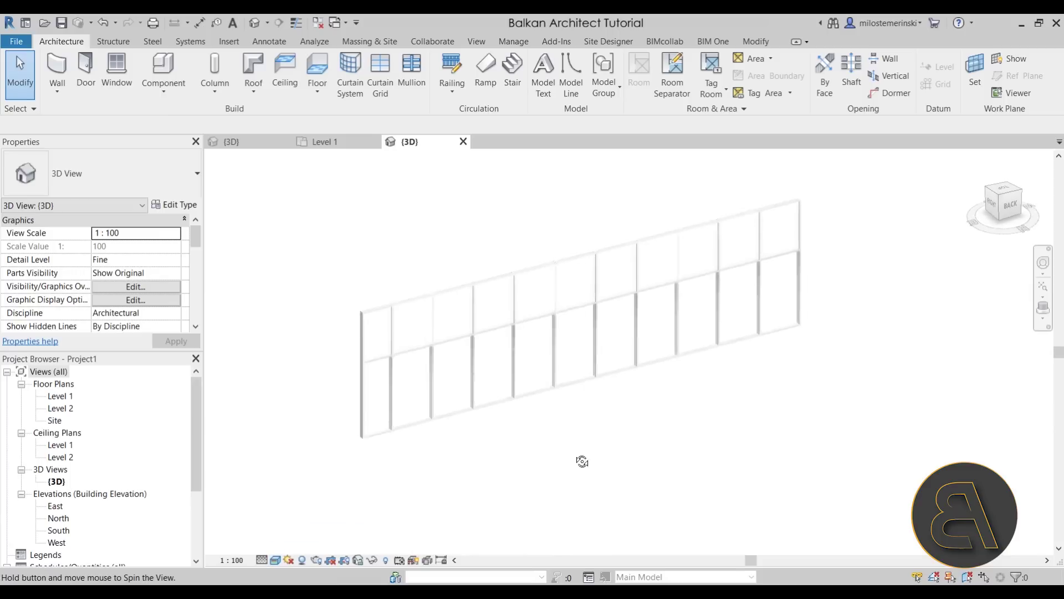
{"action": "scroll", "coordinate": [395, 357], "scroll_direction": "up", "scroll_amount": 2}
{"action": "scroll", "coordinate": [395, 357], "scroll_direction": "up", "scroll_amount": 1}
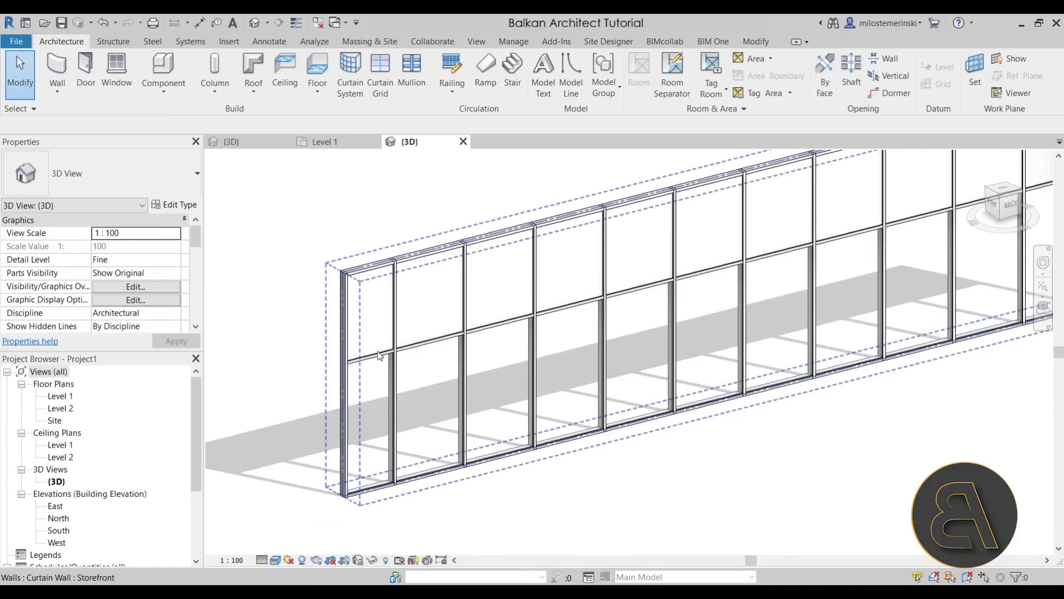
Step: Select all upper solid panels of the storefront wall along the horizontal grid, starting from one upper panel
{"action": "left_click", "coordinate": [393, 295]}
{"action": "scroll", "coordinate": [394, 294], "scroll_direction": "down", "scroll_amount": 2}
{"action": "right_click", "coordinate": [296, 228]}
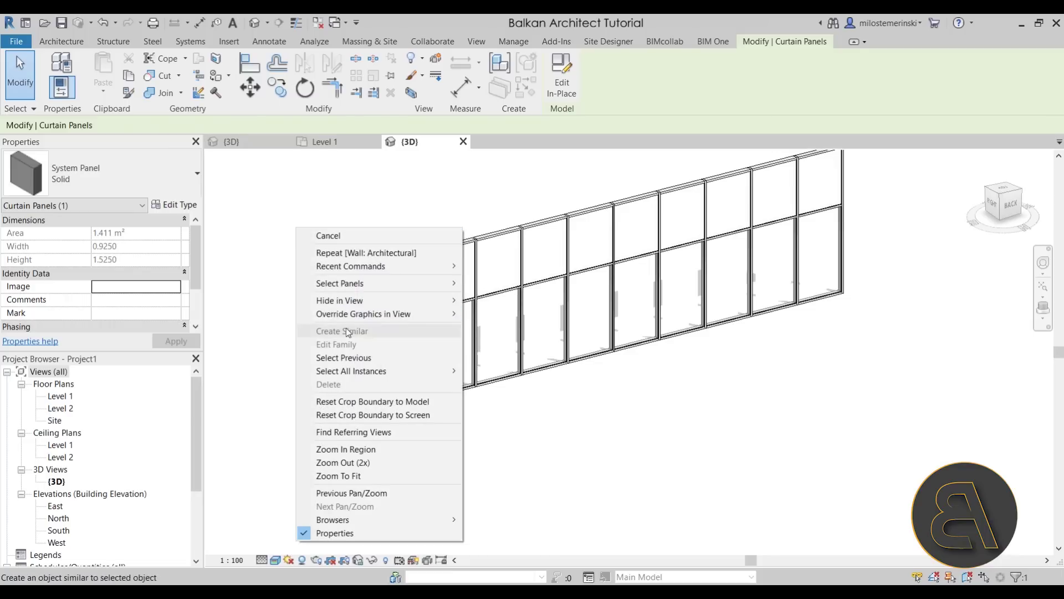
{"action": "mouse_move", "coordinate": [364, 315]}
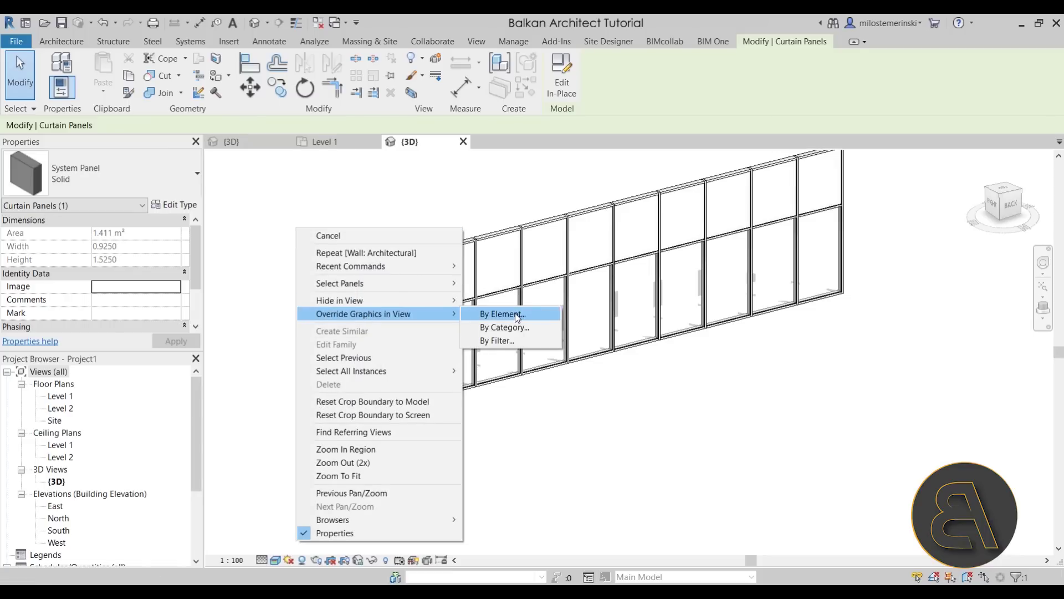
{"action": "mouse_move", "coordinate": [395, 286]}
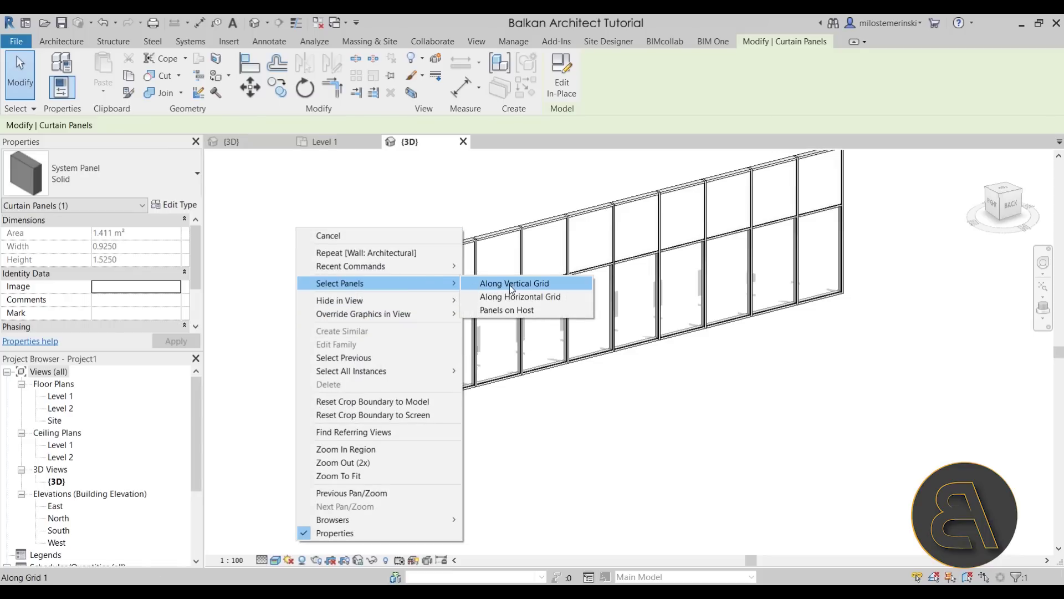
{"action": "left_click", "coordinate": [502, 298]}
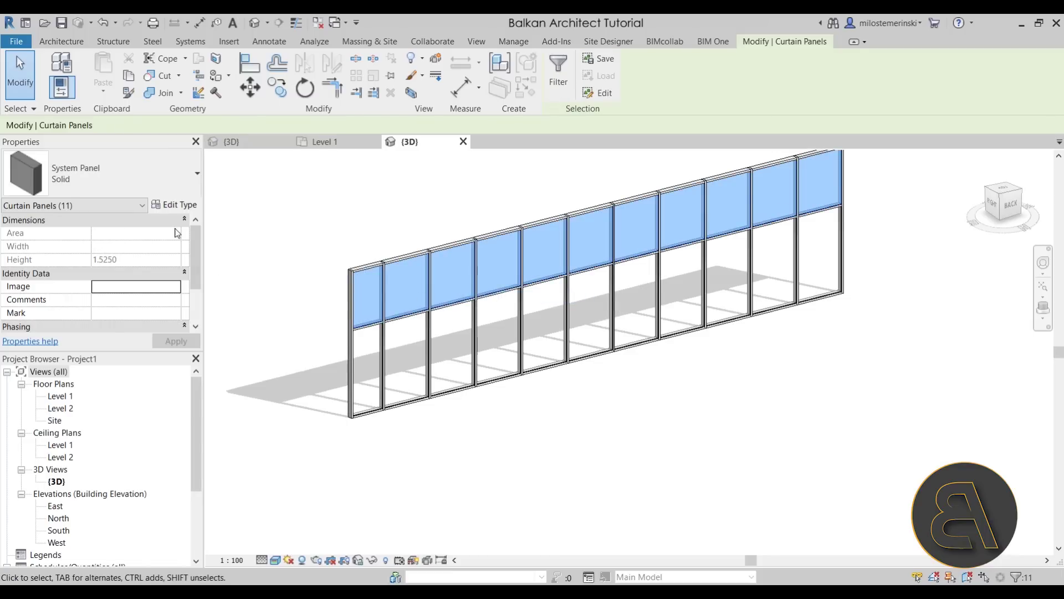
Step: Set the material of the Solid system panel type to Mirror, searching the materials for "glass"
{"action": "left_click", "coordinate": [178, 206]}
{"action": "left_click_drag", "start_coordinate": [745, 124], "coordinate": [666, 133]}
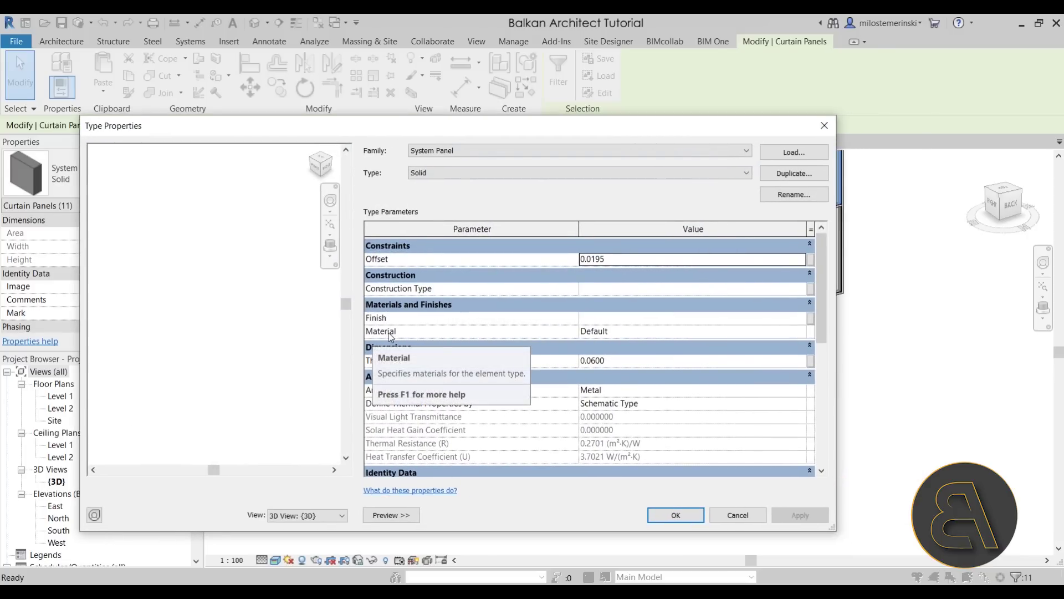
{"action": "left_click", "coordinate": [662, 331]}
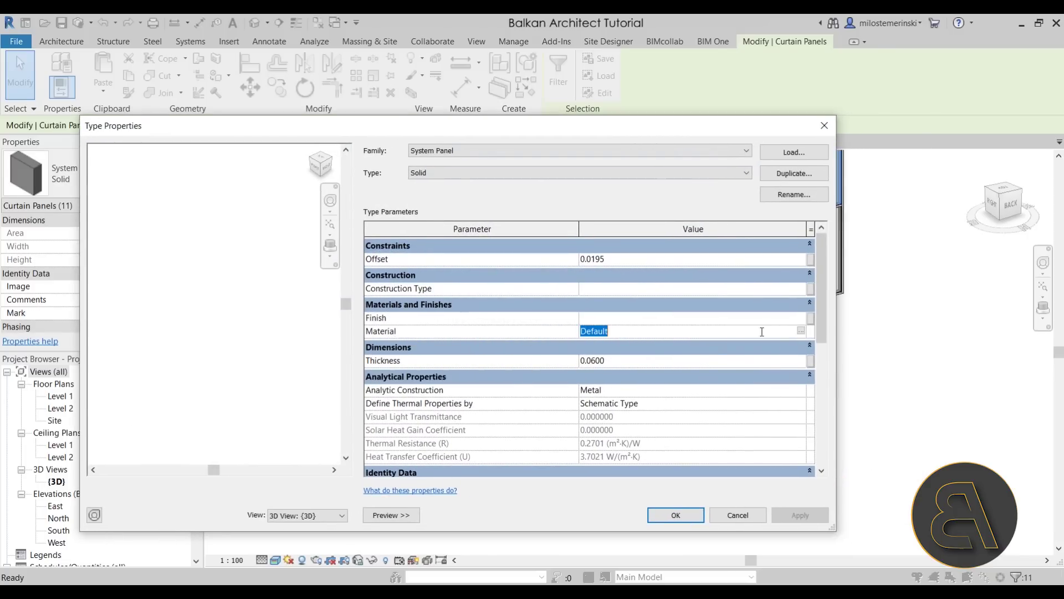
{"action": "left_click", "coordinate": [802, 331]}
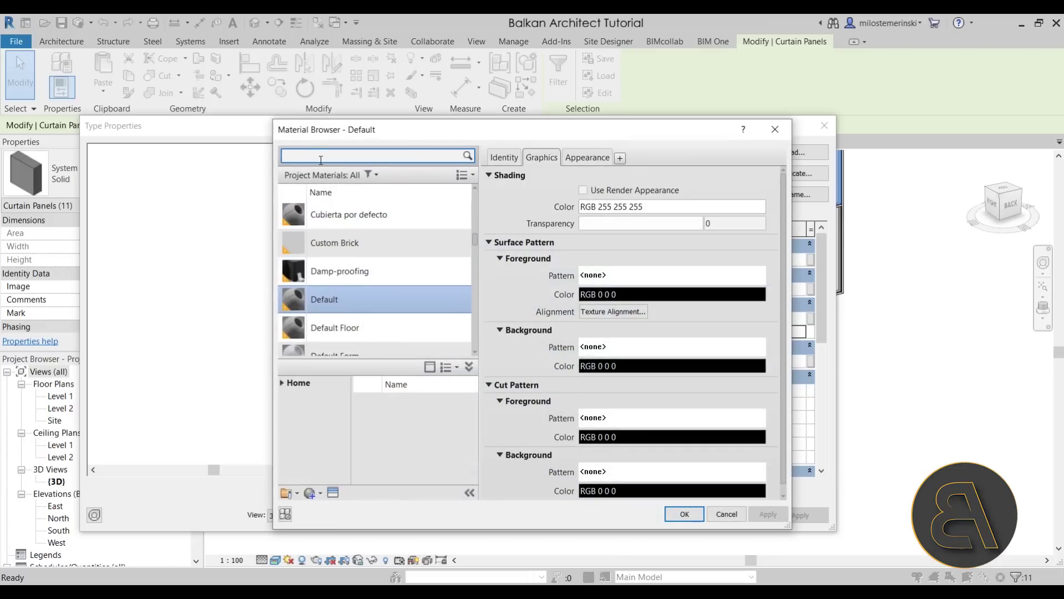
{"action": "type", "text": "glass"}
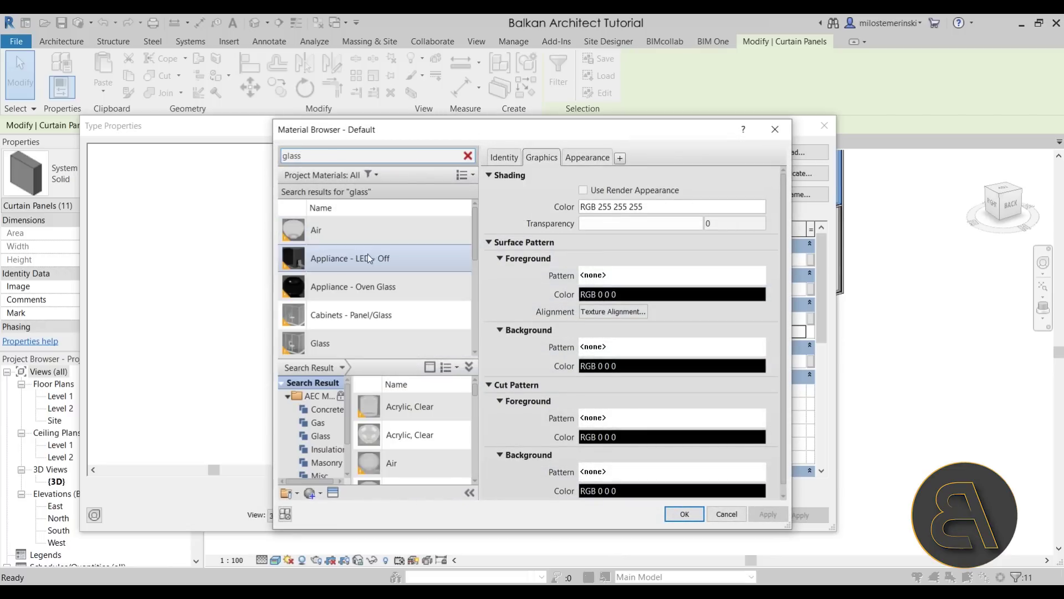
{"action": "scroll", "coordinate": [371, 254], "scroll_direction": "down", "scroll_amount": 1}
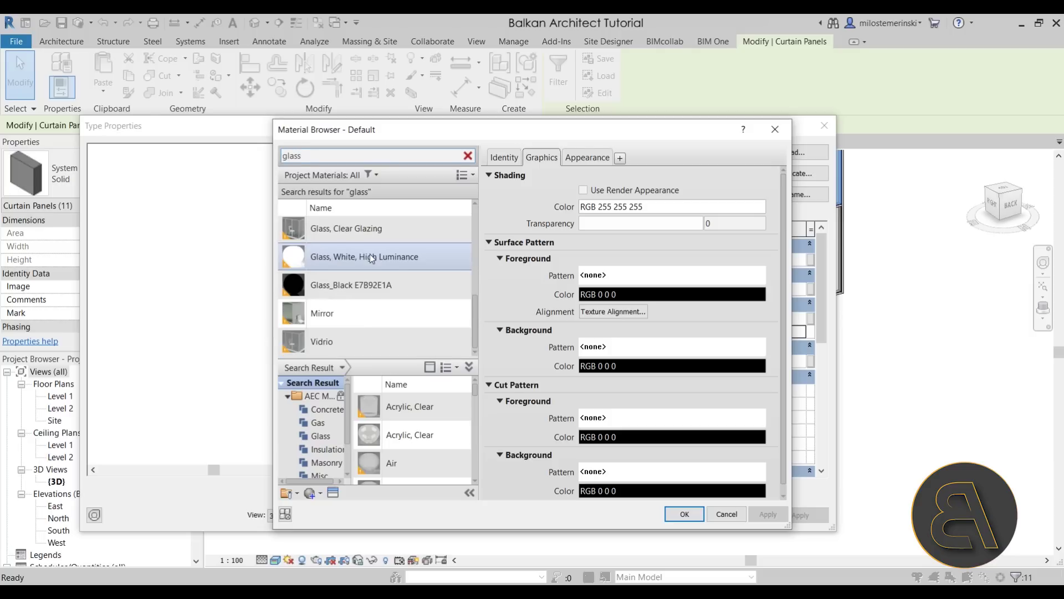
{"action": "left_click", "coordinate": [332, 313]}
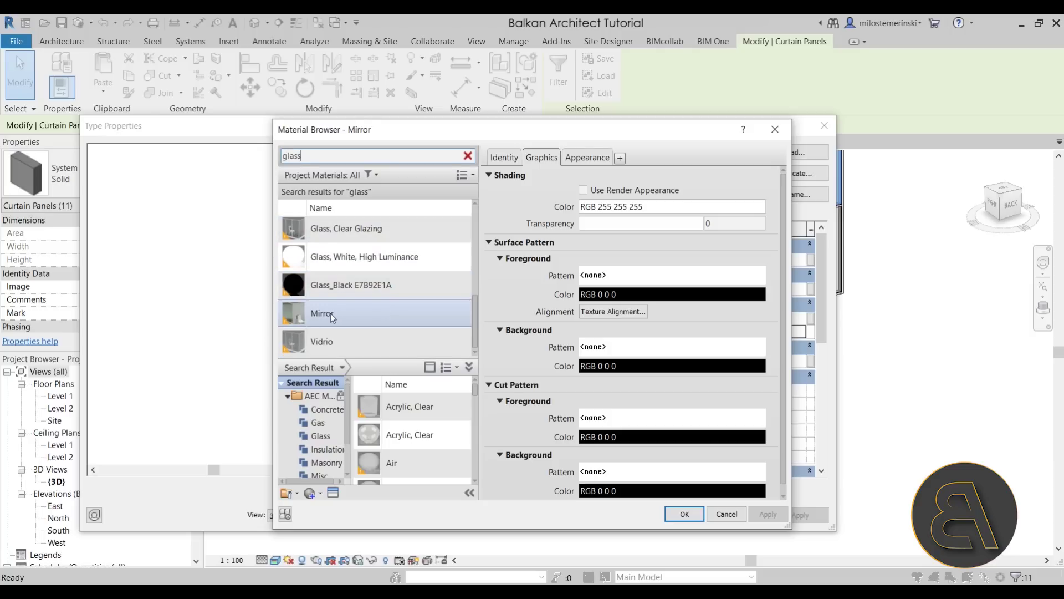
{"action": "left_click", "coordinate": [684, 513]}
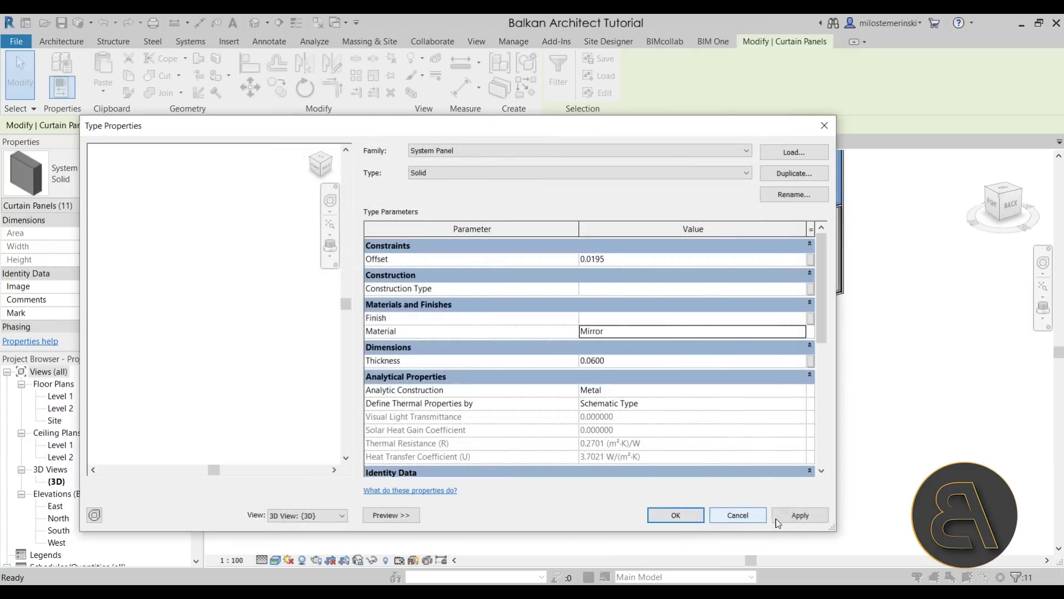
{"action": "left_click", "coordinate": [668, 513]}
{"action": "left_click", "coordinate": [694, 498]}
Step: Inspect the mirror panels in 3D and switch the view's visual style to Ray Trace
{"action": "scroll", "coordinate": [498, 345], "scroll_direction": "down", "scroll_amount": 1}
{"action": "middle_click_drag", "start_coordinate": [500, 344], "coordinate": [481, 374]}
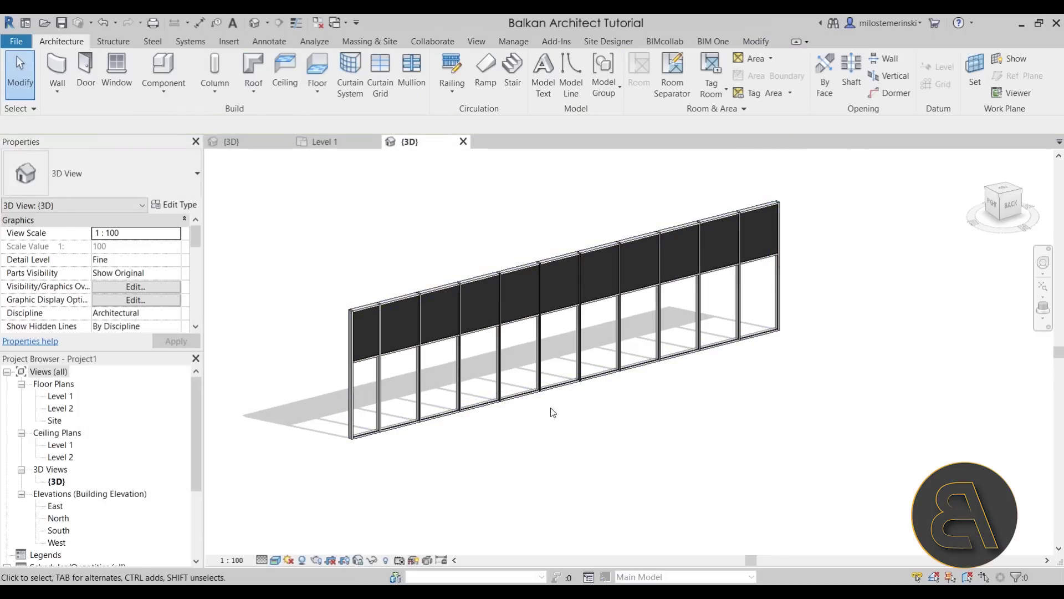
{"action": "scroll", "coordinate": [364, 341], "scroll_direction": "up", "scroll_amount": 3}
{"action": "scroll", "coordinate": [397, 328], "scroll_direction": "down", "scroll_amount": 2}
{"action": "middle_click_drag", "start_coordinate": [768, 286], "coordinate": [748, 297]}
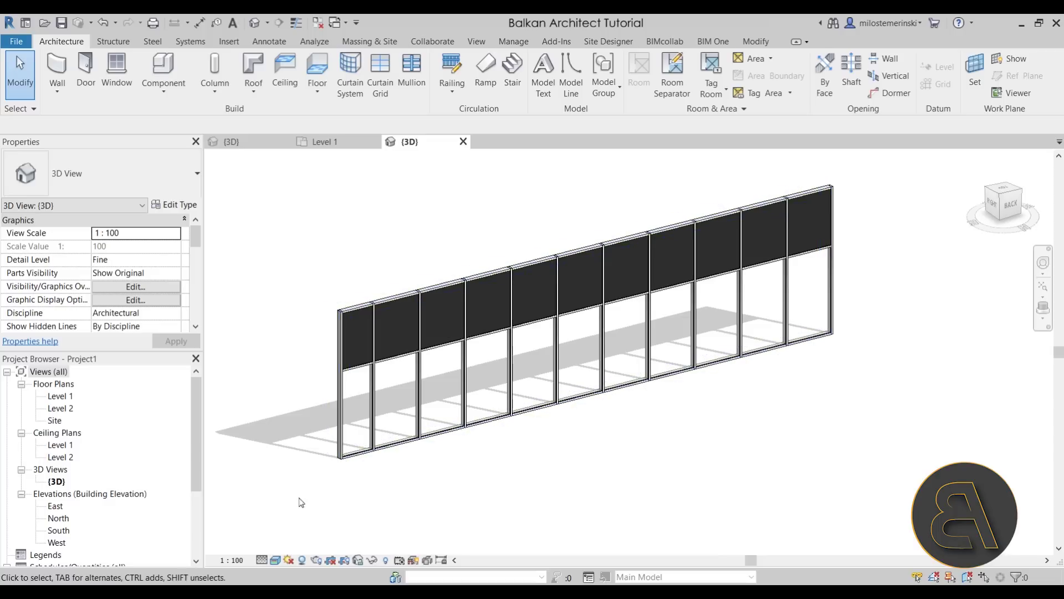
{"action": "left_click", "coordinate": [281, 560]}
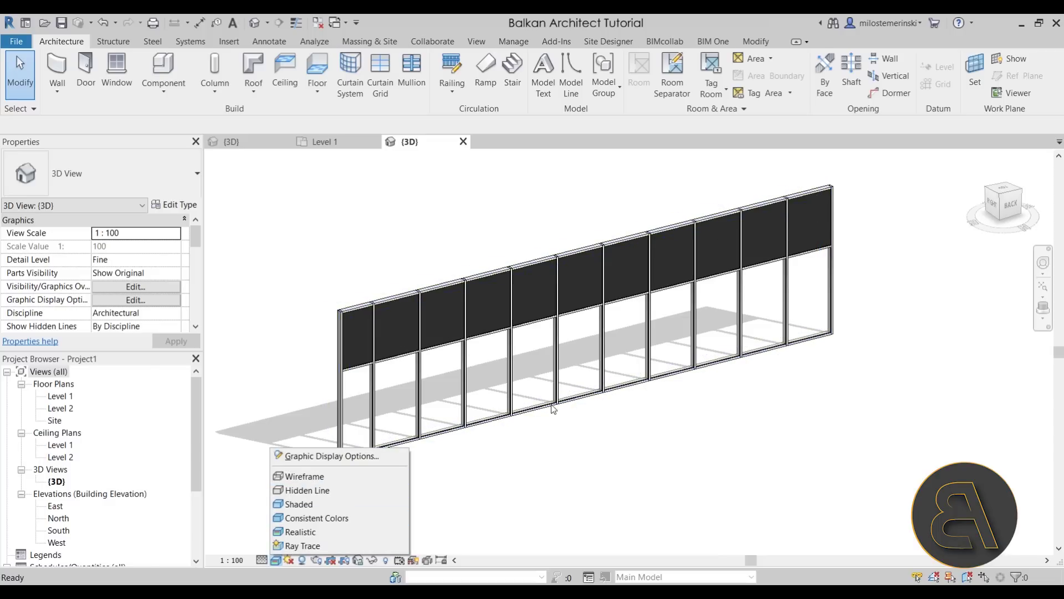
{"action": "left_click", "coordinate": [302, 546]}
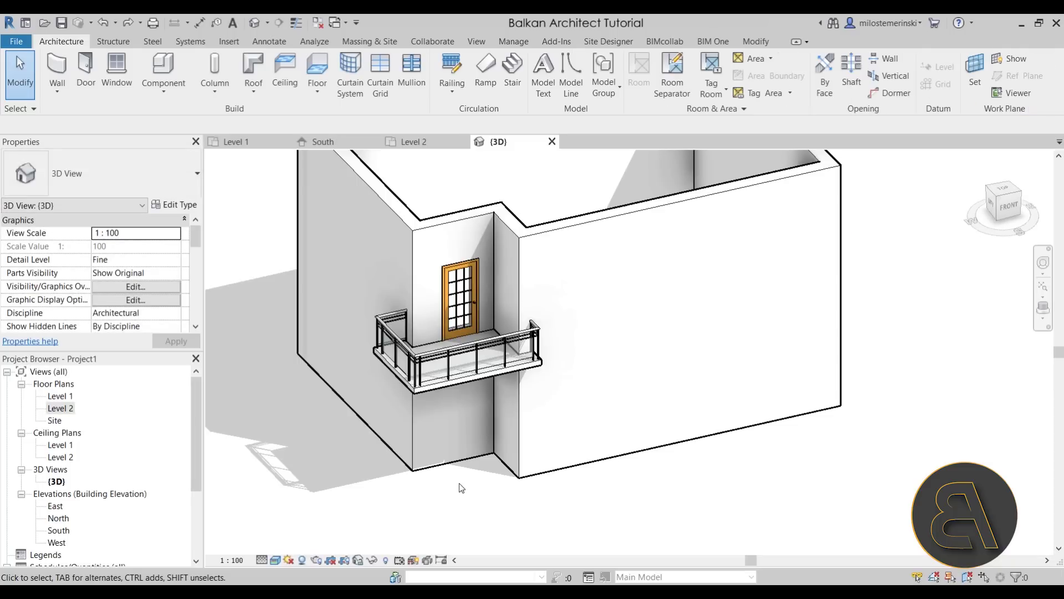
Step: In the balcony model, examine the Generic 150mm balcony floor and its exposed edges from several angles
{"action": "mouse_move", "coordinate": [459, 483]}
{"action": "middle_mouse_down", "text": "shift"}
{"action": "mouse_move", "coordinate": [467, 463]}
{"action": "mouse_move", "coordinate": [470, 485]}
{"action": "mouse_move", "coordinate": [487, 492]}
{"action": "mouse_move", "coordinate": [492, 460]}
{"action": "mouse_move", "coordinate": [499, 494]}
{"action": "mouse_move", "coordinate": [471, 501]}
{"action": "mouse_move", "coordinate": [469, 465]}
{"action": "middle_mouse_up", "text": "shift"}
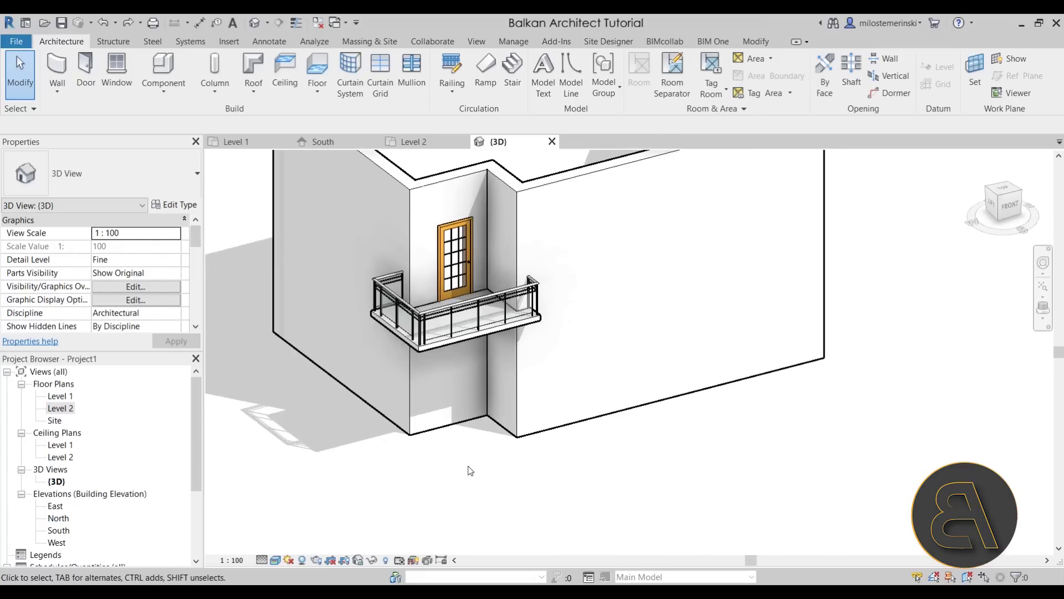
{"action": "left_click", "coordinate": [502, 332]}
{"action": "middle_click_drag", "start_coordinate": [583, 377], "coordinate": [566, 376], "text": "shift"}
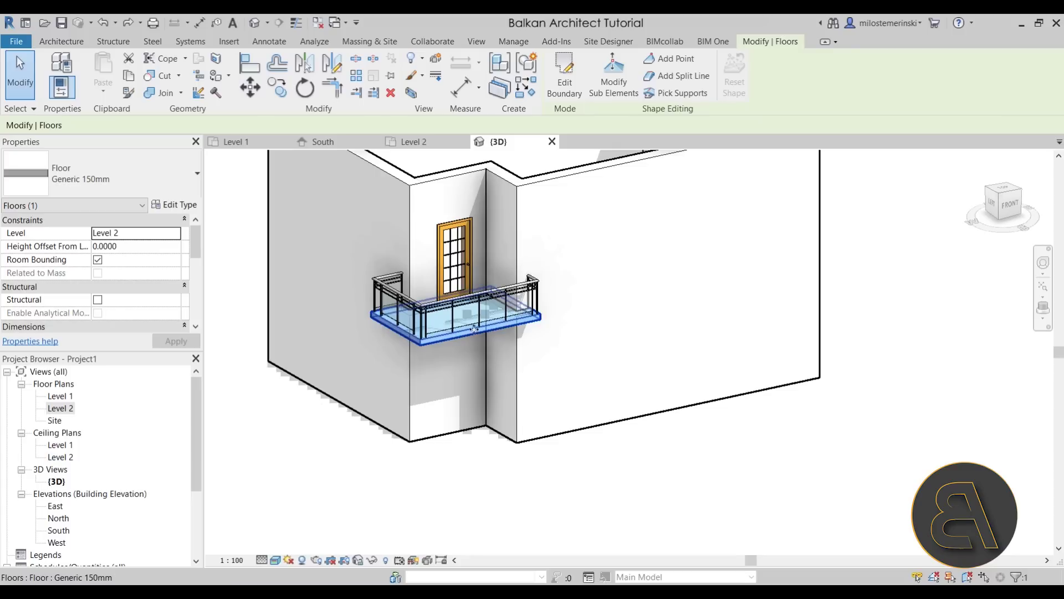
{"action": "middle_click_drag", "start_coordinate": [501, 344], "coordinate": [549, 375], "text": "shift"}
{"action": "key", "text": "Escape"}
{"action": "left_click", "coordinate": [519, 328]}
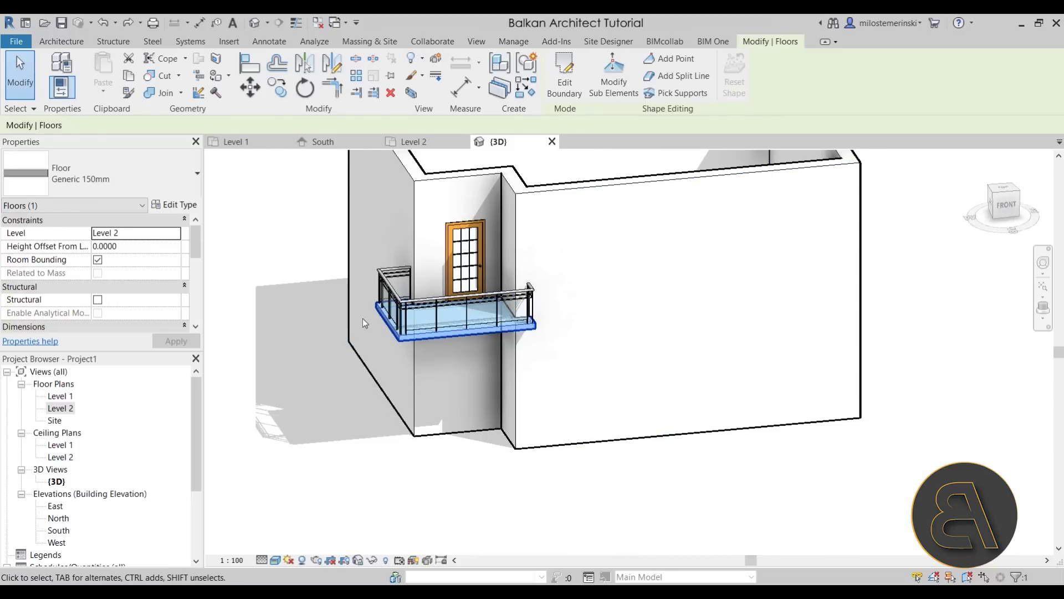
{"action": "middle_click_drag", "start_coordinate": [393, 341], "coordinate": [463, 379], "text": "shift"}
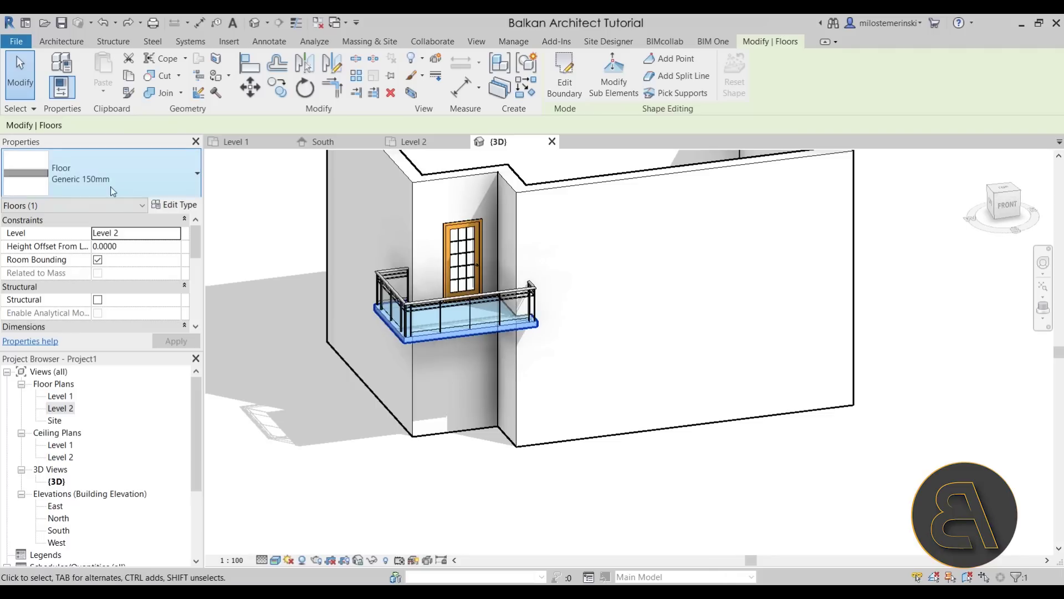
{"action": "middle_click_drag", "start_coordinate": [441, 392], "coordinate": [411, 349], "text": "shift"}
{"action": "key", "text": "Escape"}
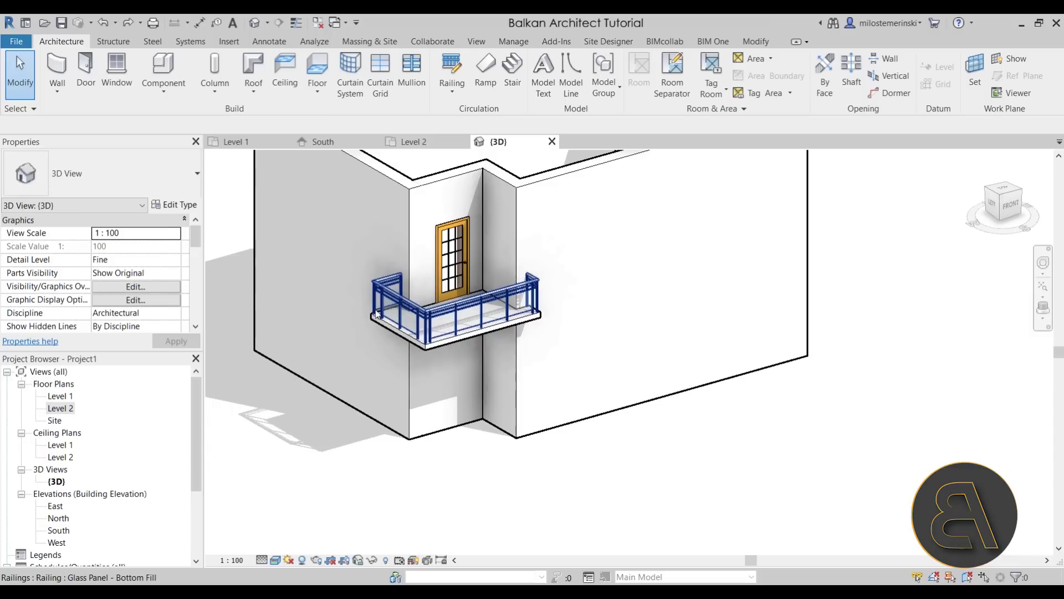
{"action": "left_click", "coordinate": [371, 329]}
{"action": "middle_click_drag", "start_coordinate": [471, 387], "coordinate": [523, 397], "text": "shift"}
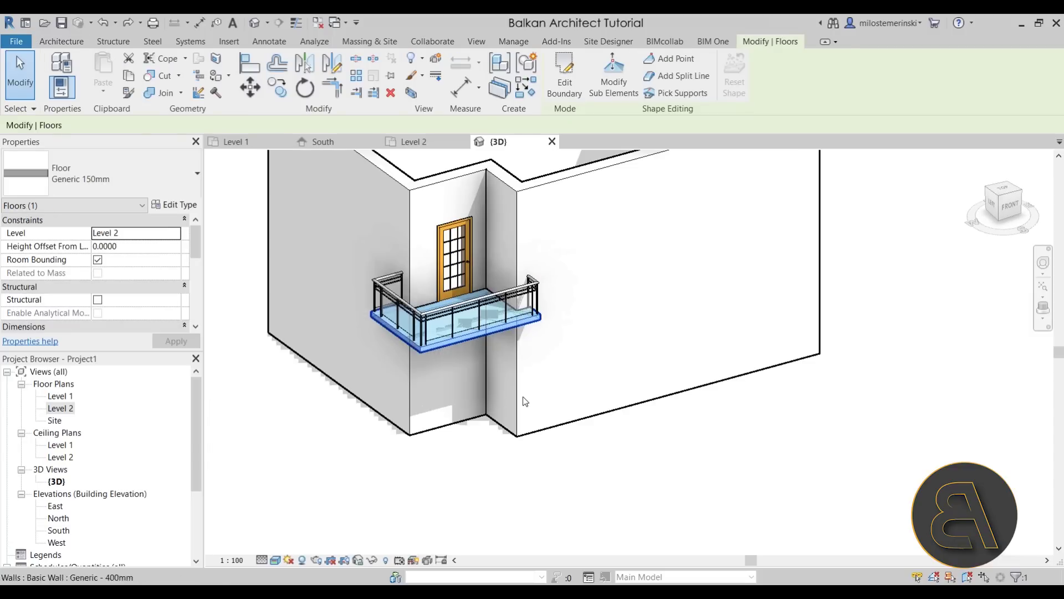
{"action": "key", "text": "Escape"}
{"action": "mouse_move", "coordinate": [454, 348]}
{"action": "middle_mouse_down", "text": "shift"}
{"action": "mouse_move", "coordinate": [463, 363]}
{"action": "mouse_move", "coordinate": [444, 355]}
{"action": "middle_mouse_up", "text": "shift"}
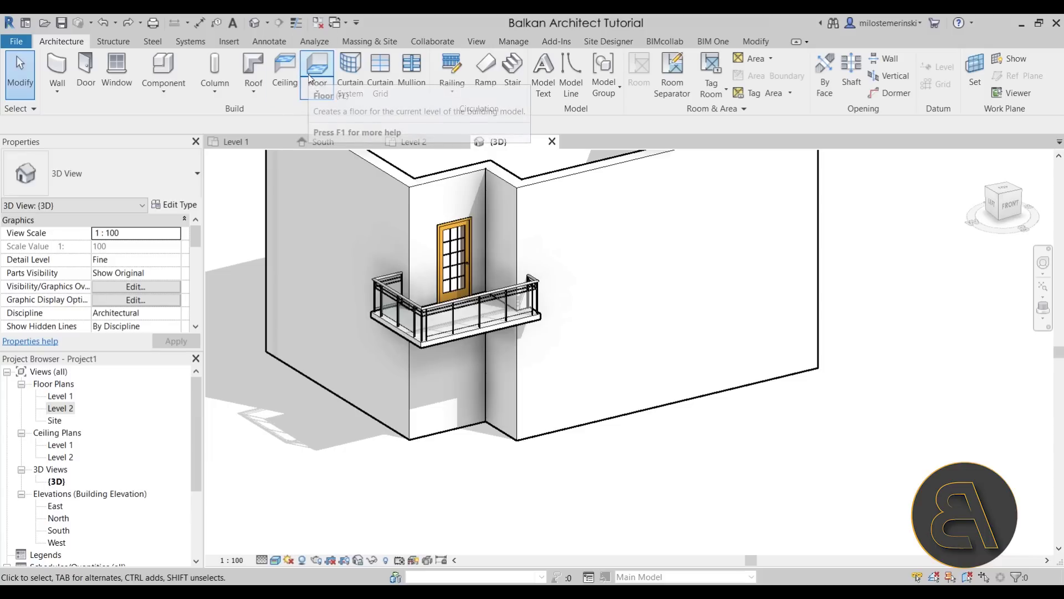
Step: Start a floor slab edge and keep M_Slab Edge-Thickened : 600 x 300mm as its type's profile
{"action": "left_click", "coordinate": [317, 98]}
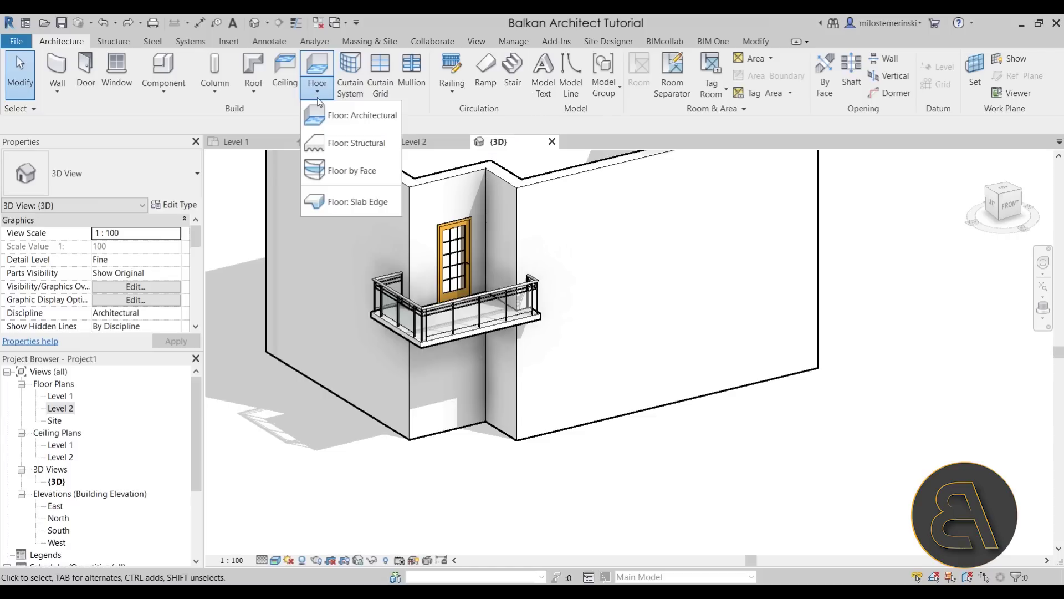
{"action": "left_click", "coordinate": [329, 203]}
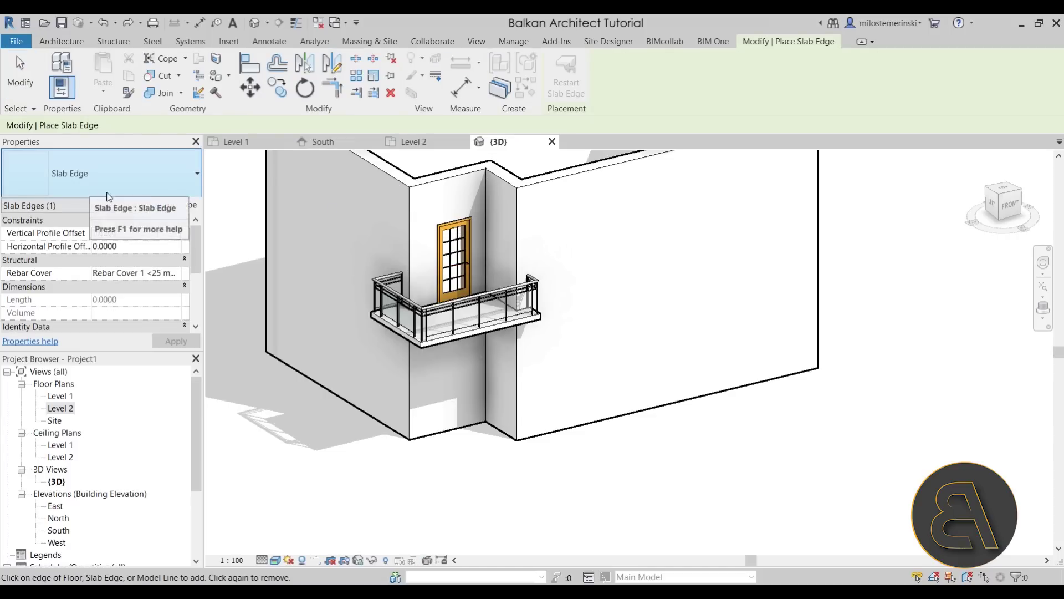
{"action": "left_click", "coordinate": [161, 205]}
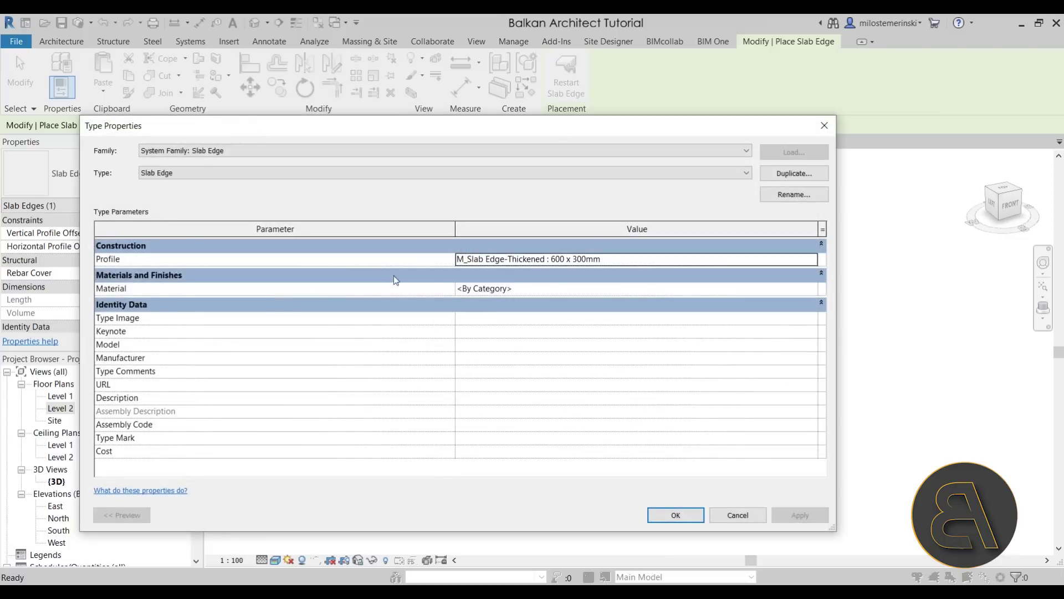
{"action": "left_click", "coordinate": [610, 259]}
{"action": "left_click", "coordinate": [605, 258]}
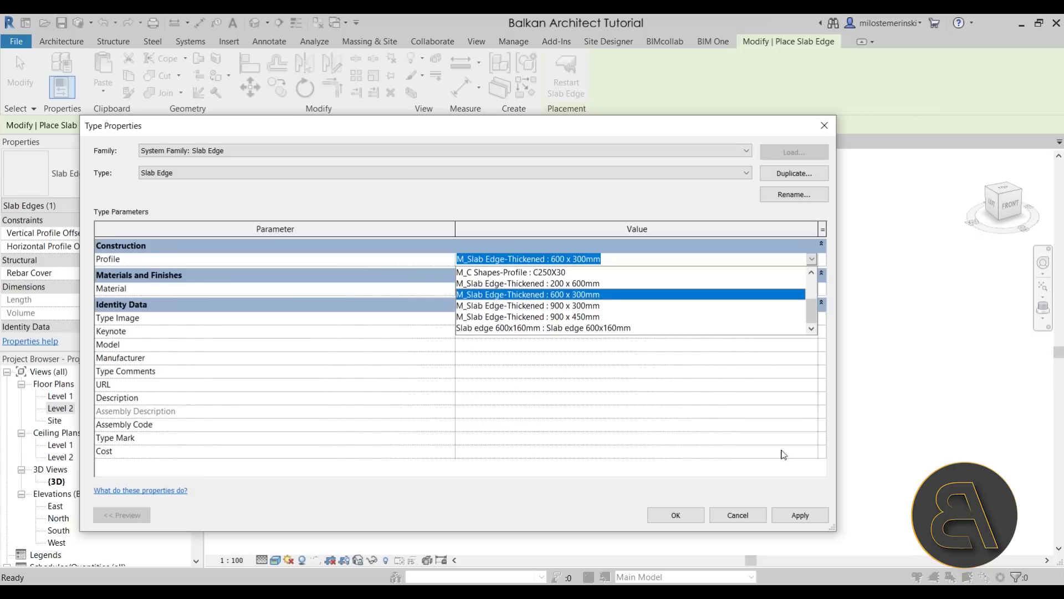
{"action": "left_click", "coordinate": [794, 515]}
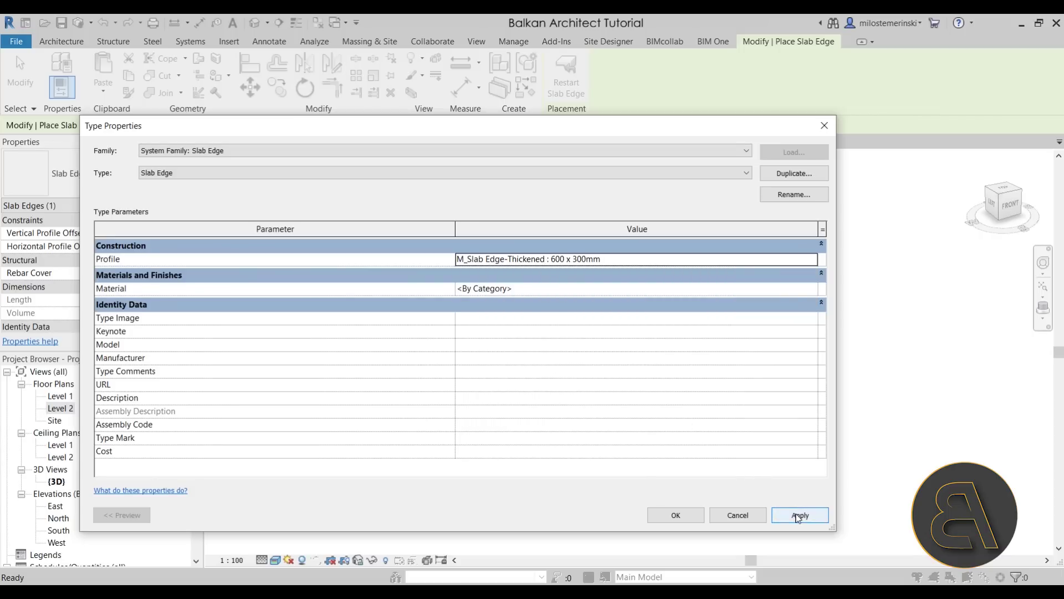
{"action": "left_click", "coordinate": [674, 515]}
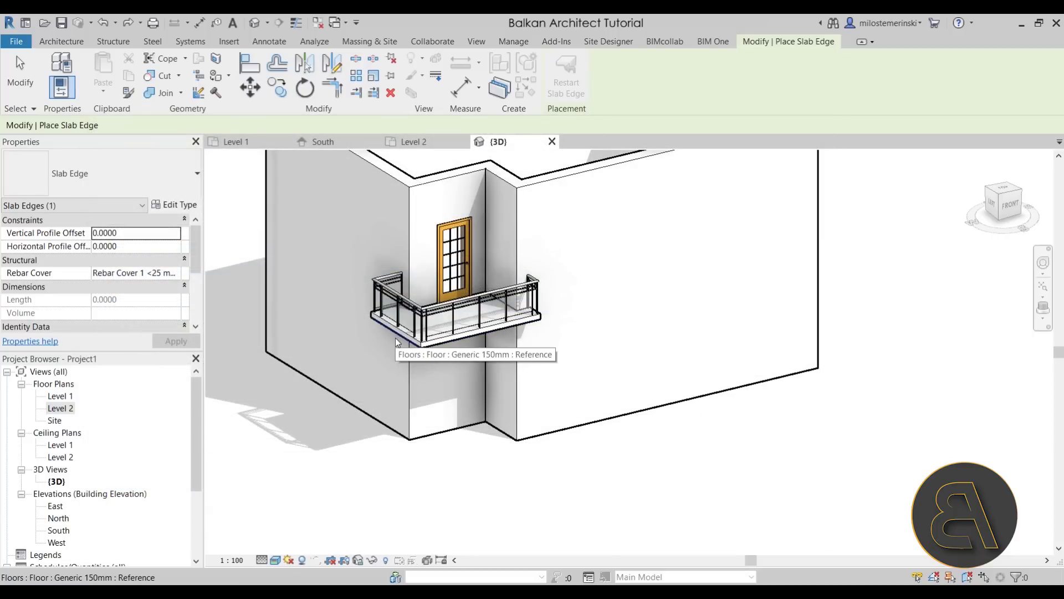
Step: Place the slab edge along the lower side edge of the balcony floor
{"action": "scroll", "coordinate": [395, 338], "scroll_direction": "up", "scroll_amount": 4}
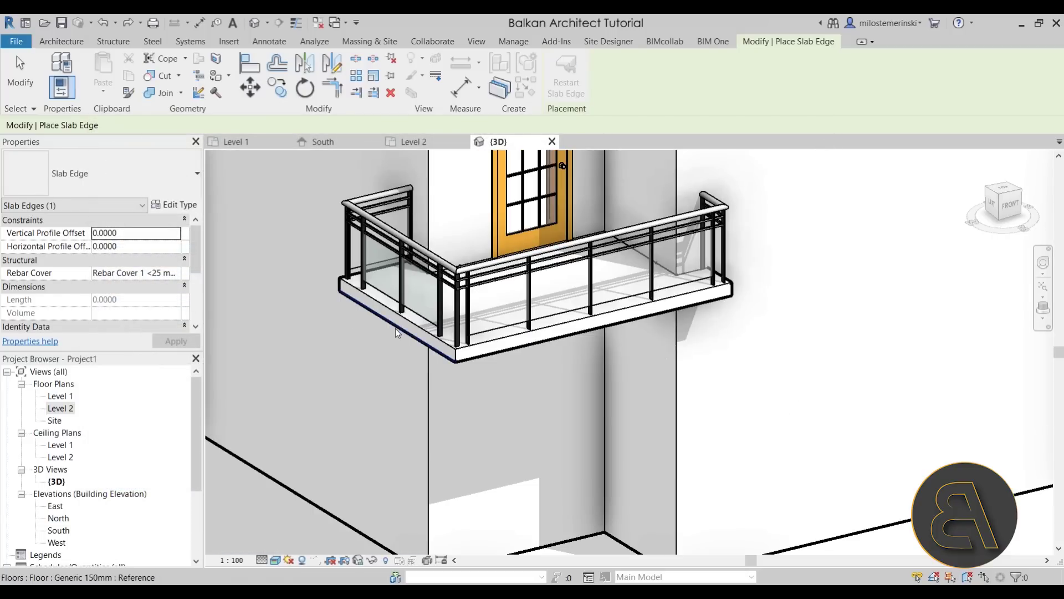
{"action": "left_click", "coordinate": [395, 332]}
{"action": "scroll", "coordinate": [535, 348], "scroll_direction": "down", "scroll_amount": 4}
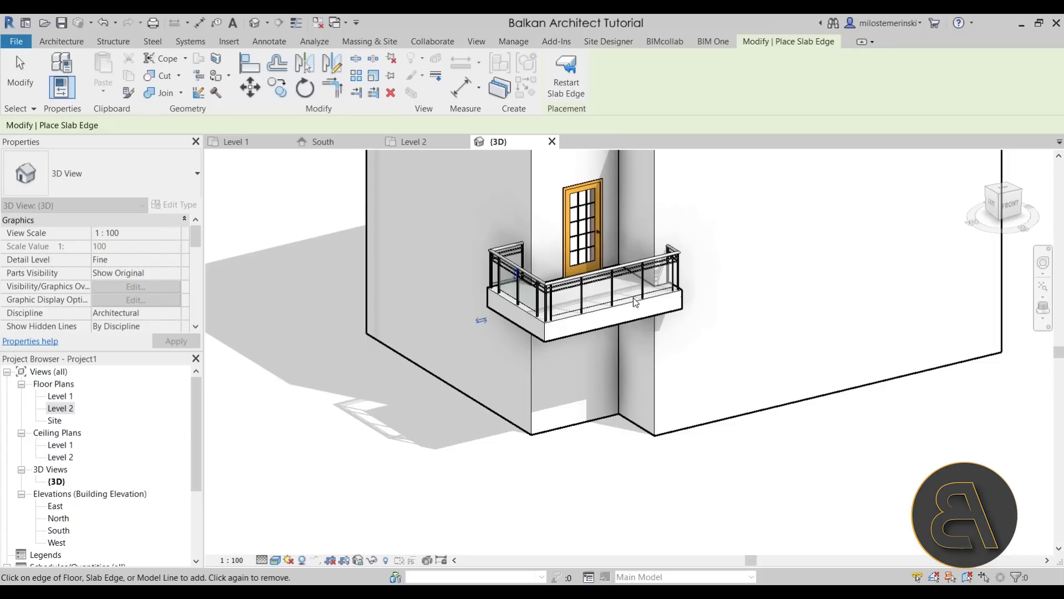
Step: Finish the slab edge placement and examine the thickened balcony edge from the front and from underneath
{"action": "key", "text": "Escape"}
{"action": "key", "text": "Escape"}
{"action": "middle_click_drag", "start_coordinate": [724, 360], "coordinate": [774, 340], "text": "shift"}
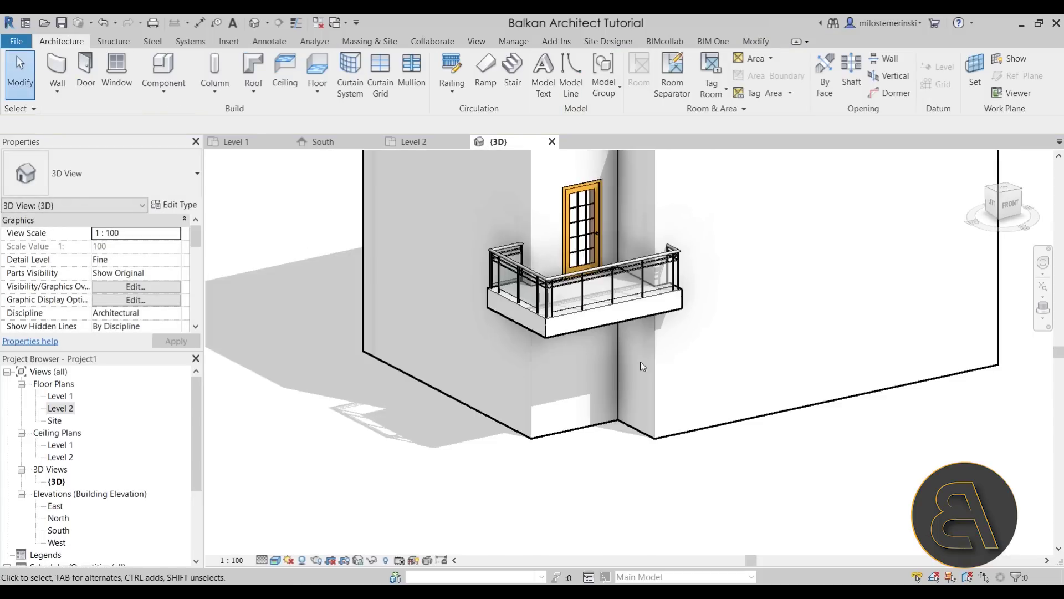
{"action": "scroll", "coordinate": [772, 440], "scroll_direction": "down", "scroll_amount": 2}
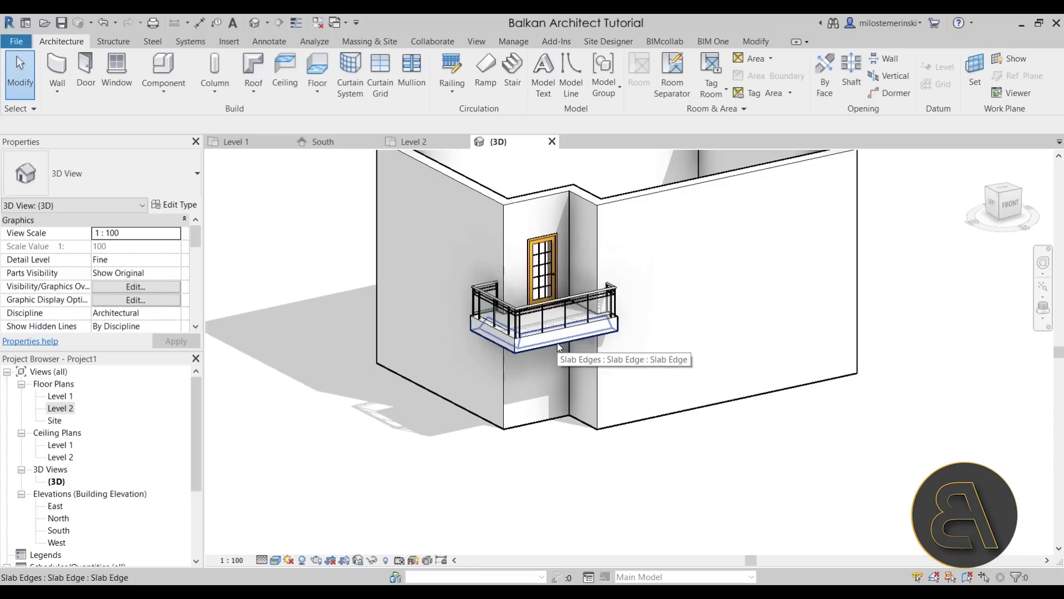
{"action": "middle_click_drag", "start_coordinate": [544, 374], "coordinate": [553, 402], "text": "shift"}
{"action": "middle_click_drag", "start_coordinate": [558, 406], "coordinate": [524, 374], "text": "shift"}
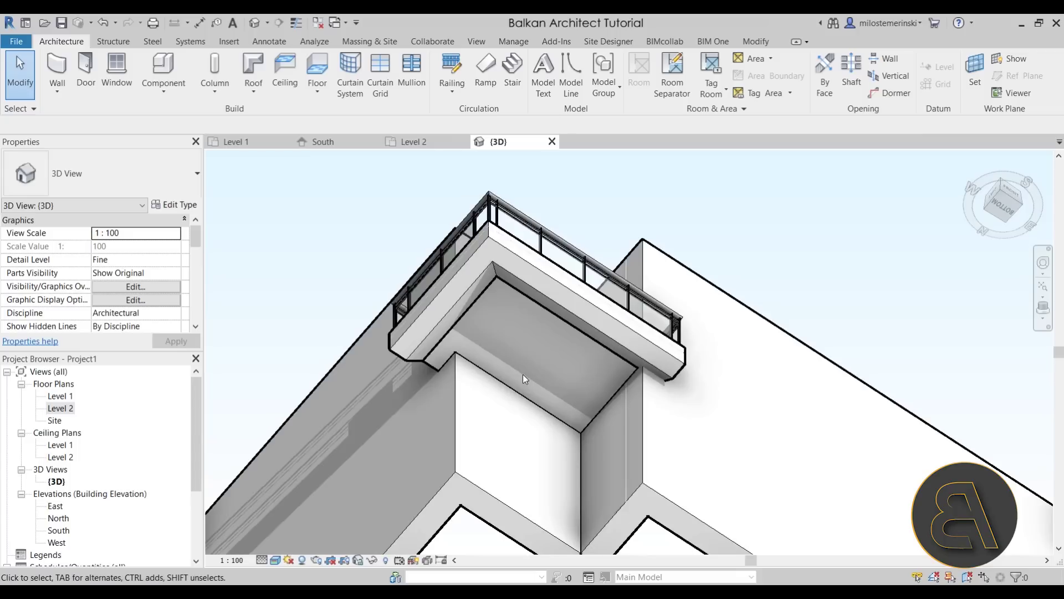
{"action": "middle_click_drag", "start_coordinate": [501, 319], "coordinate": [554, 437], "text": "shift"}
Step: Select the balcony's slab edge to check its extent along the floor, deselect it and review the whole balcony on the building
{"action": "left_click", "coordinate": [476, 344]}
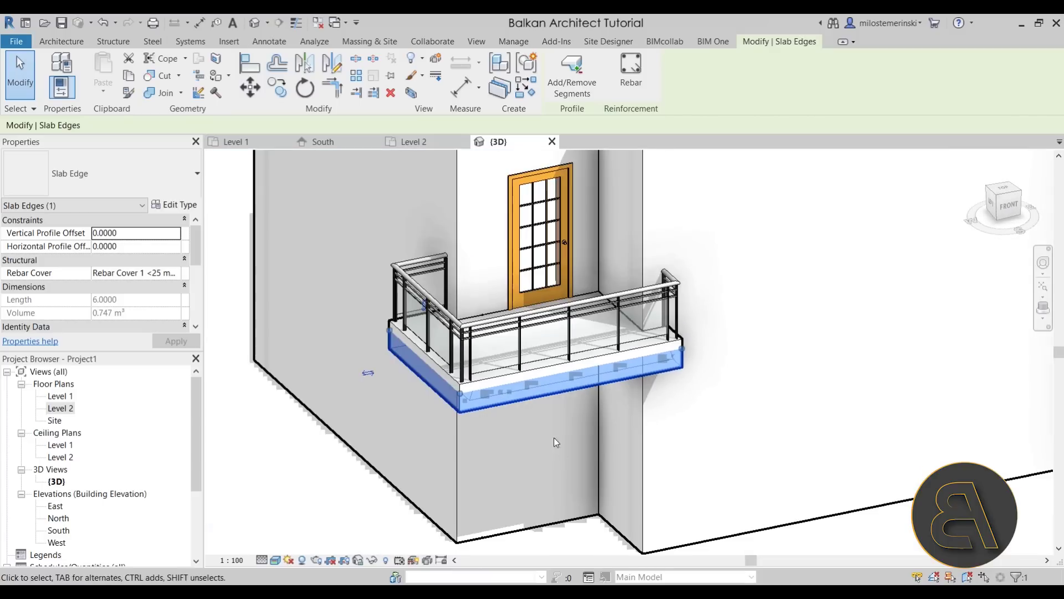
{"action": "scroll", "coordinate": [511, 394], "scroll_direction": "down", "scroll_amount": 5}
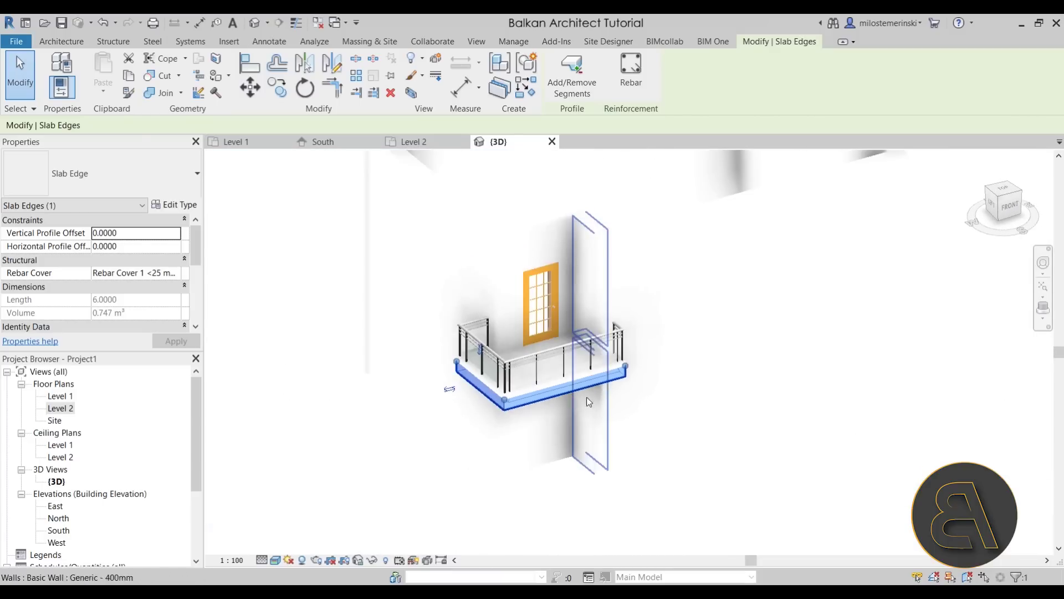
{"action": "scroll", "coordinate": [676, 408], "scroll_direction": "down", "scroll_amount": 3}
{"action": "scroll", "coordinate": [676, 405], "scroll_direction": "up", "scroll_amount": 3}
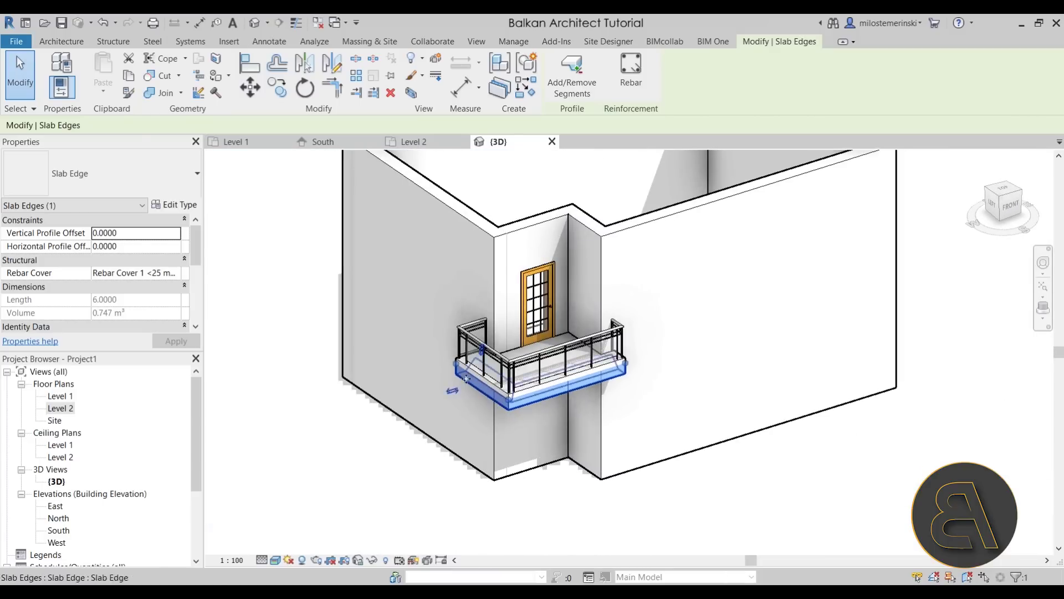
{"action": "middle_click_drag", "start_coordinate": [643, 388], "coordinate": [688, 392], "text": "shift"}
{"action": "middle_click_drag", "start_coordinate": [686, 392], "coordinate": [650, 392], "text": "shift"}
{"action": "key", "text": "Escape"}
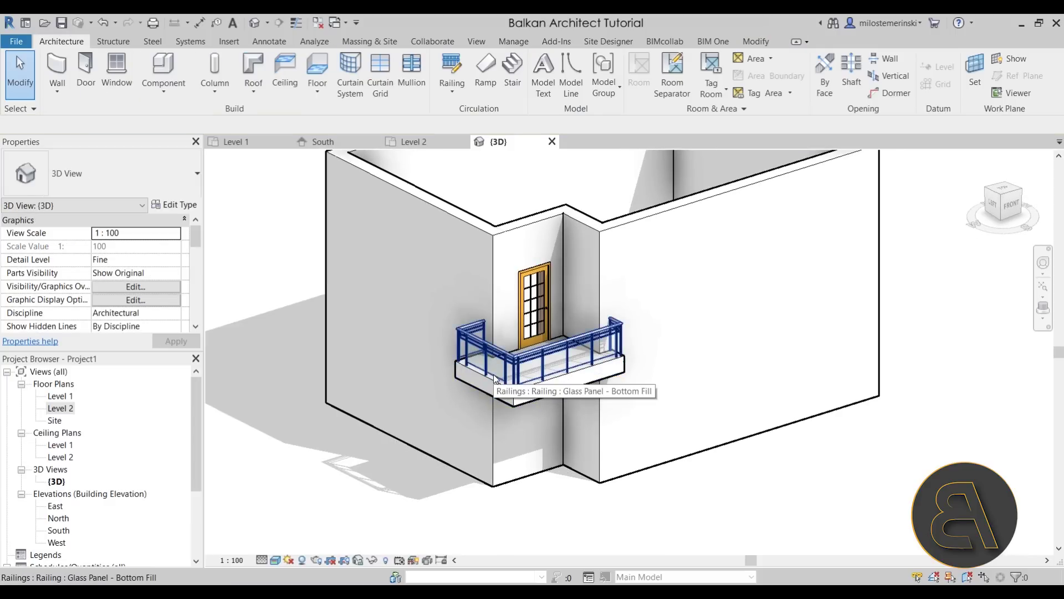
{"action": "middle_click_drag", "start_coordinate": [666, 395], "coordinate": [665, 376], "text": "shift"}
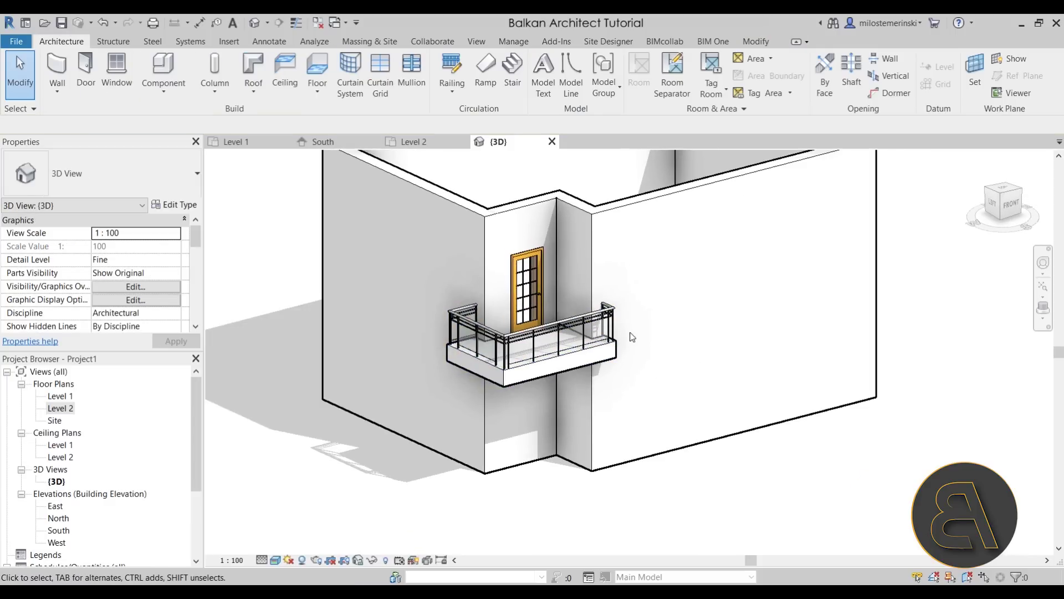
{"action": "scroll", "coordinate": [632, 337], "scroll_direction": "down", "scroll_amount": 2}
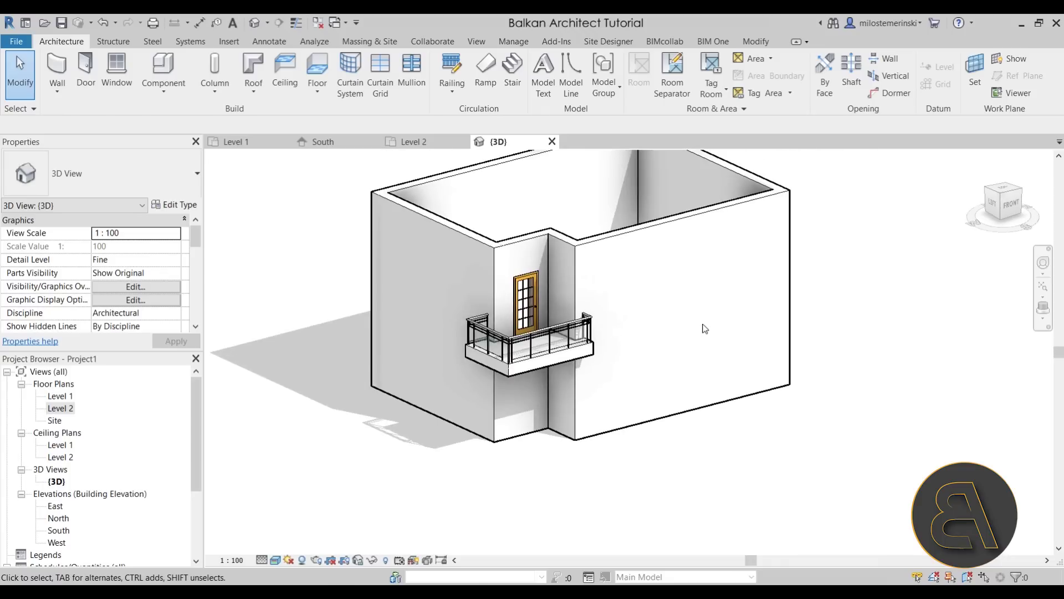